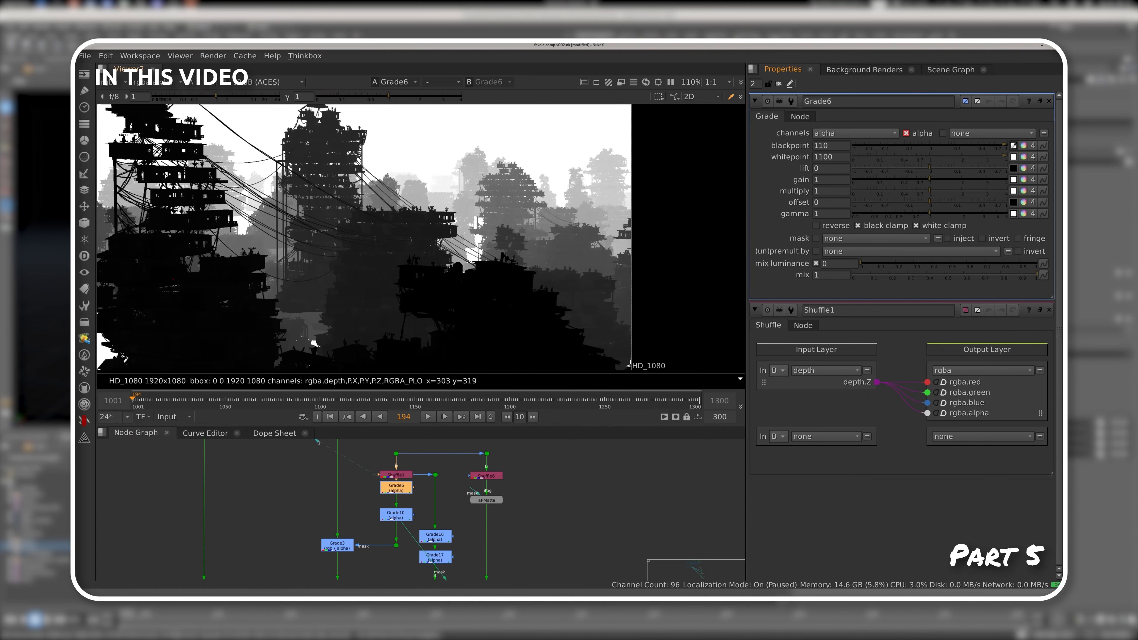
pyautogui.keyDown('ctrl'); pyautogui.moveTo(470, 189); pyautogui.dragTo(497, 296); pyautogui.keyUp('ctrl')
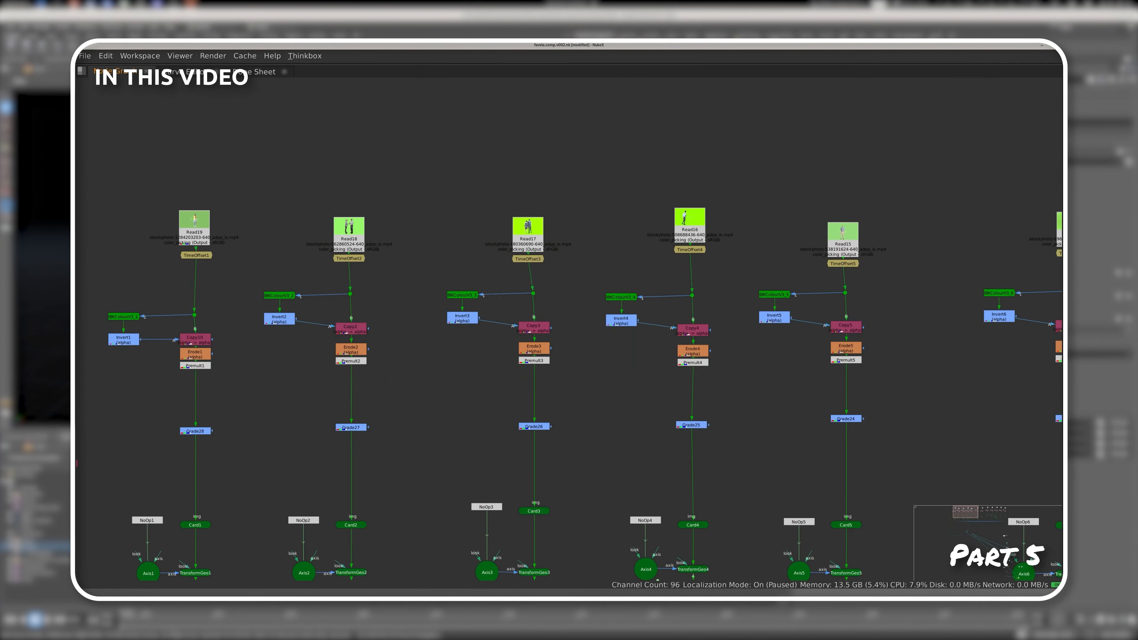
pyautogui.scroll(3, 558, 356)
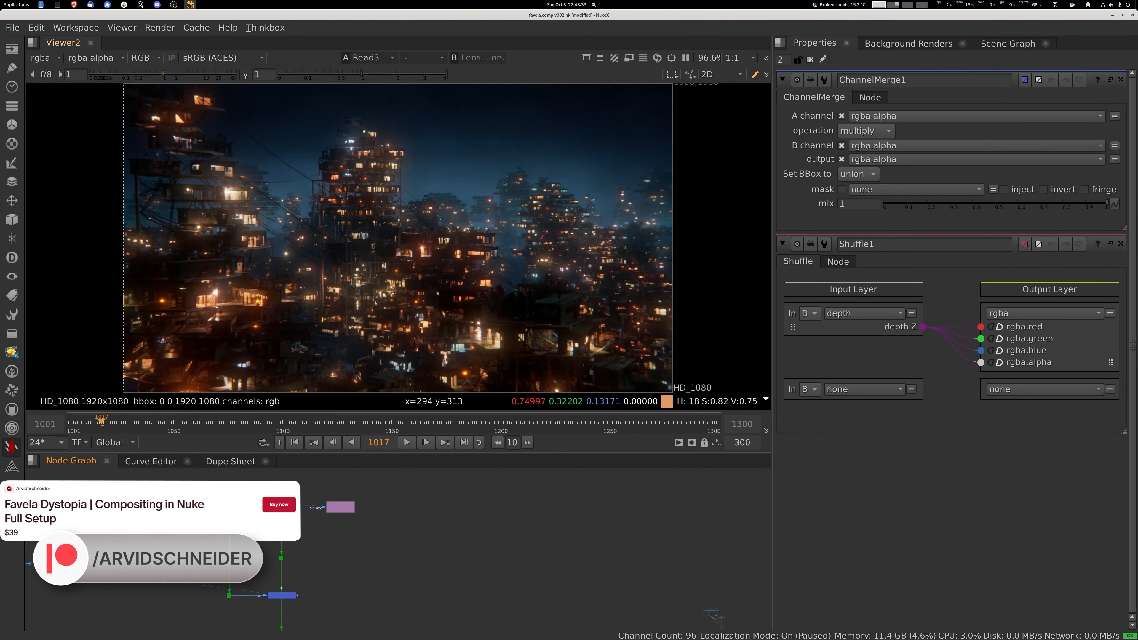
# - View the lens-distortion node's output, followed by the Read11 beauty render
pyautogui.press('1')
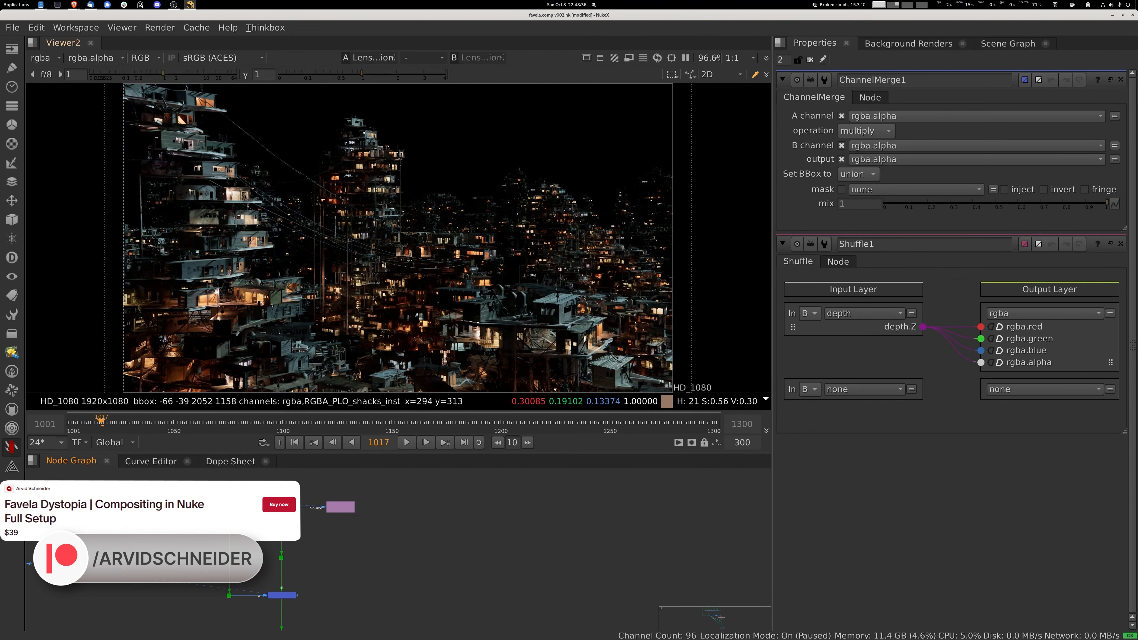
pyautogui.moveTo(282, 596); pyautogui.dragTo(396, 592, button='middle')
pyautogui.scroll(1, 396, 593)
pyautogui.click(395, 494)
pyautogui.press('1')
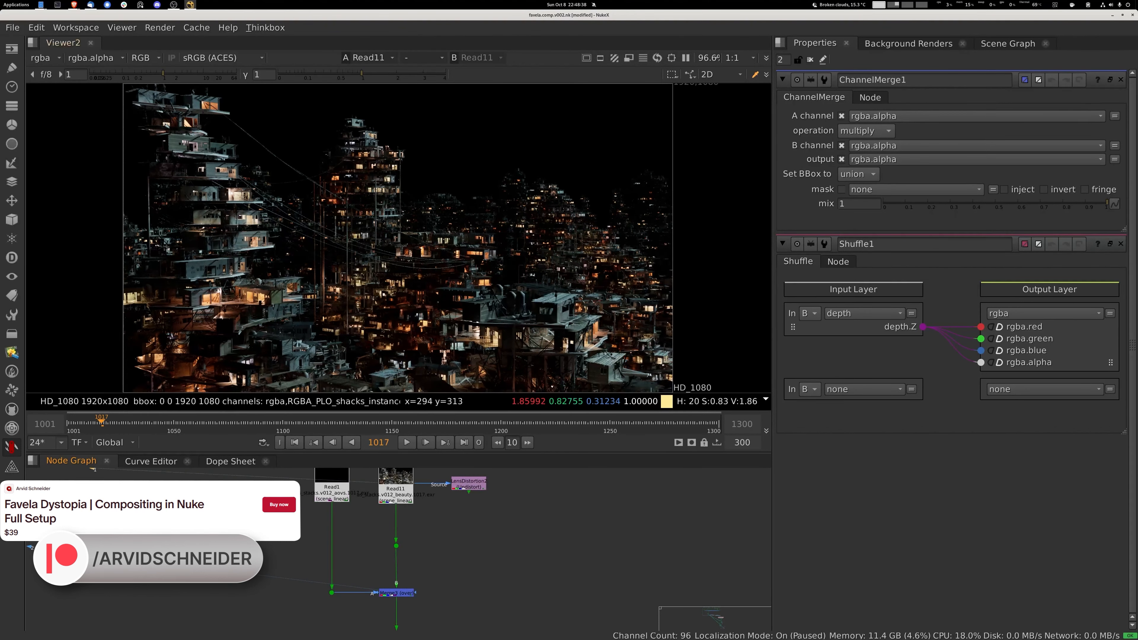
# - Show the Read1 AOV render with its properties and list the layers it contains
pyautogui.click(332, 494)
pyautogui.doubleClick(332, 494)
pyautogui.press('1')
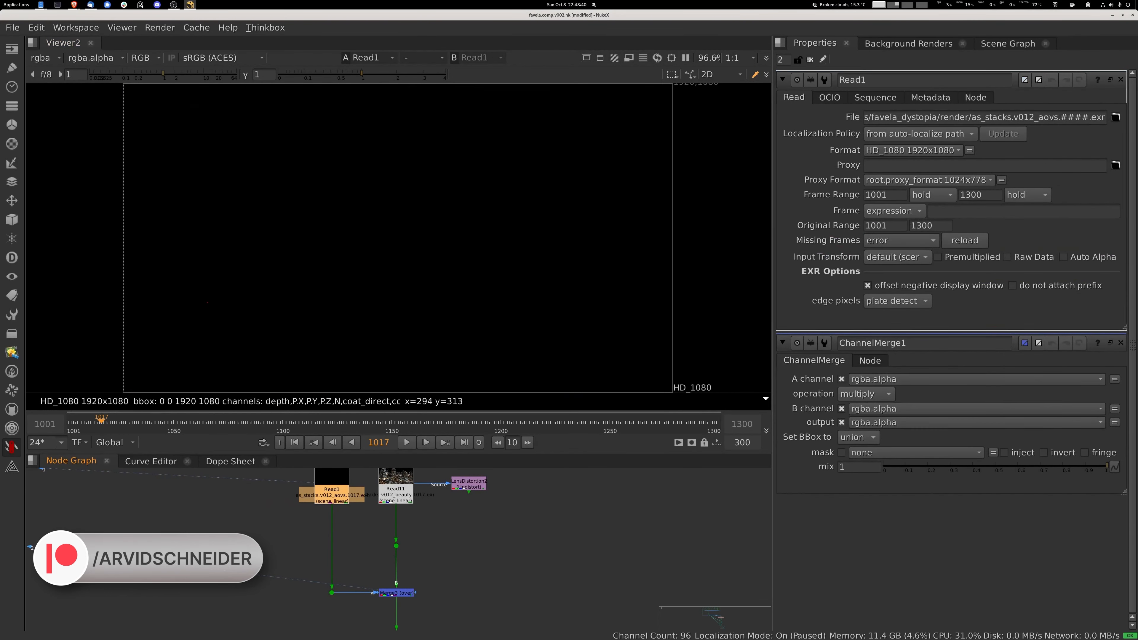
pyautogui.click(45, 58)
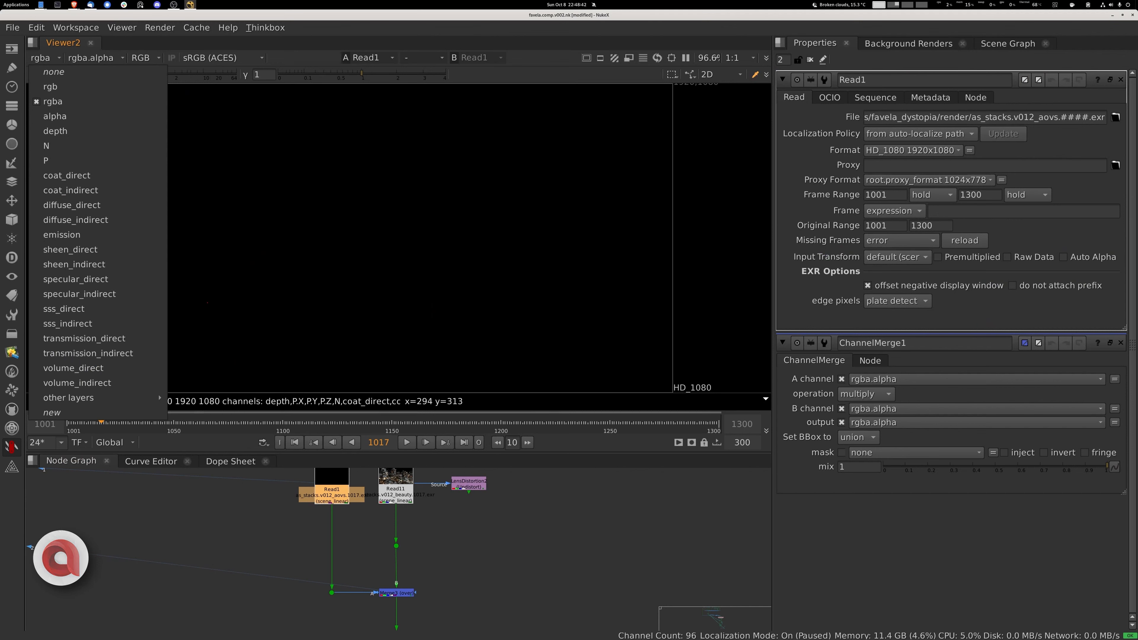
pyautogui.press('Escape')
# - View Merge3 and check its light layers, including RGBA_PLO_moon and the shacks instance lights, and return the display to rgba
pyautogui.click(396, 592)
pyautogui.press('1')
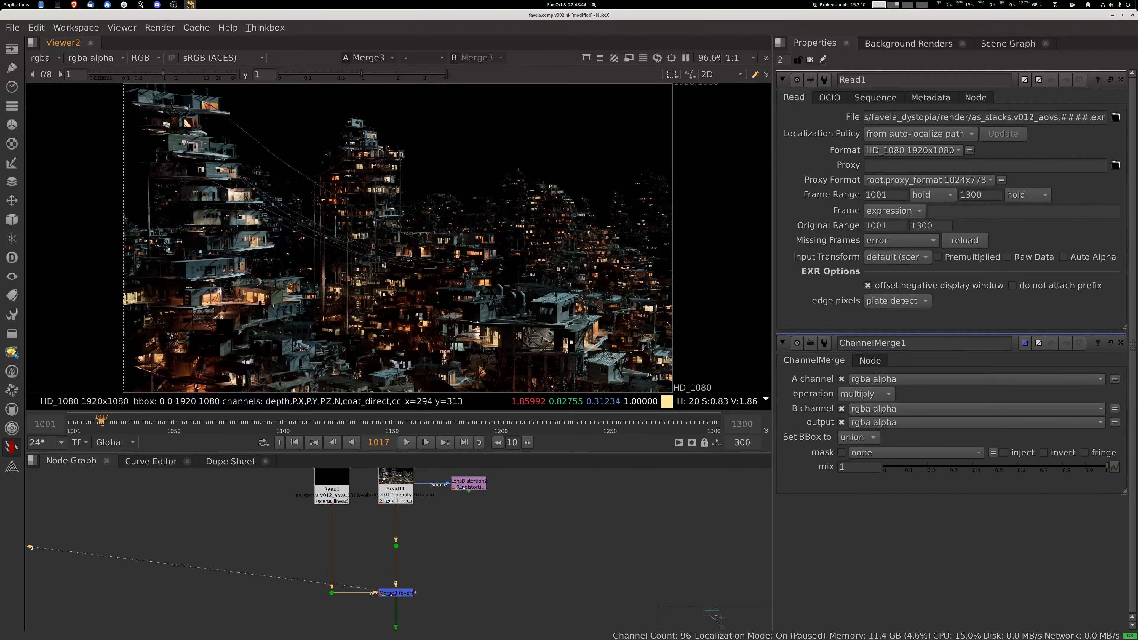
pyautogui.click(45, 58)
pyautogui.click(67, 173)
pyautogui.press('pagedown')
pyautogui.press('pagedown')
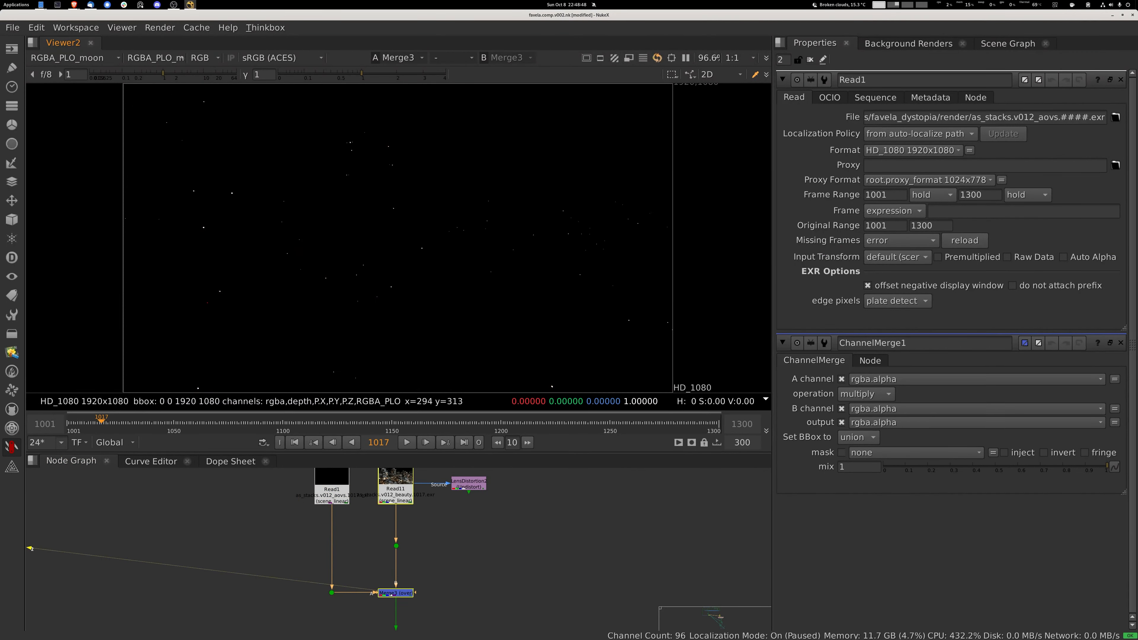
pyautogui.press('pagedown')
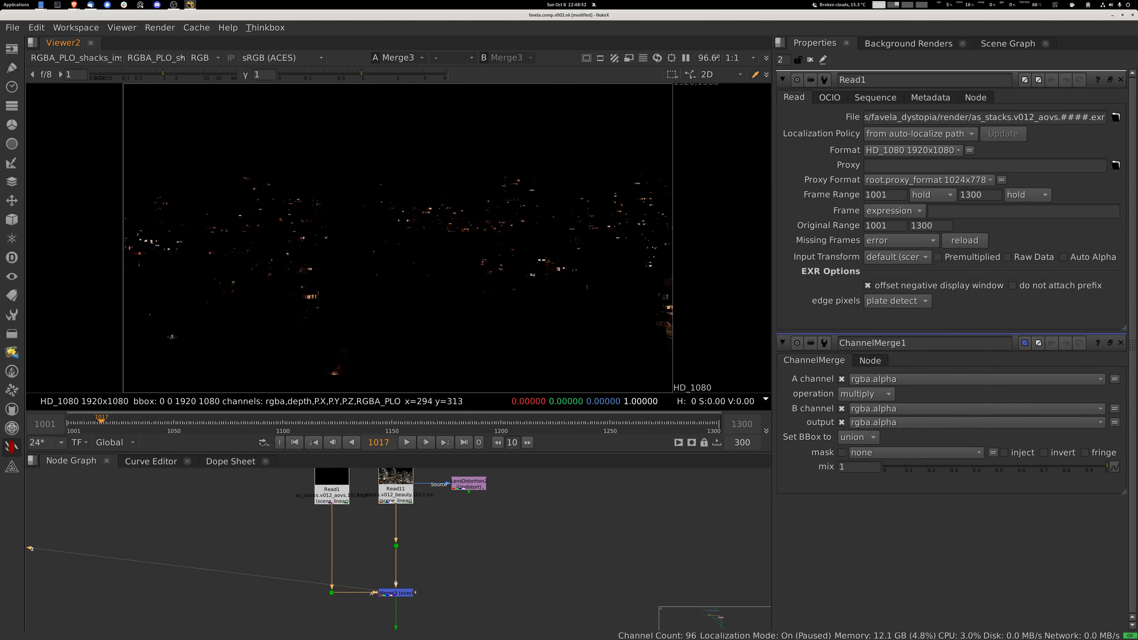
pyautogui.click(76, 57)
pyautogui.click(50, 98)
# - Open the Shuffle2 depth node's properties and view Shuffle3, Shuffle2 and Grade1 in the depth mask branch
pyautogui.moveTo(560, 605); pyautogui.dragTo(432, 497, button='middle')
pyautogui.moveTo(560, 582); pyautogui.dragTo(470, 544, button='middle')
pyautogui.doubleClick(472, 490)
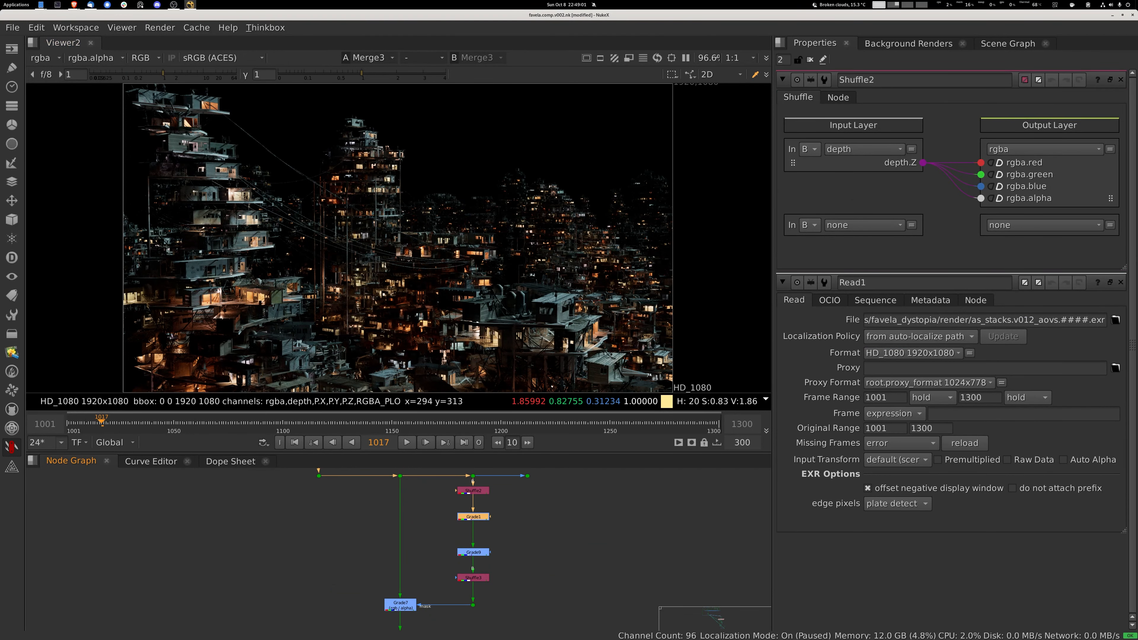
pyautogui.click(472, 578)
pyautogui.press('1')
pyautogui.click(472, 492)
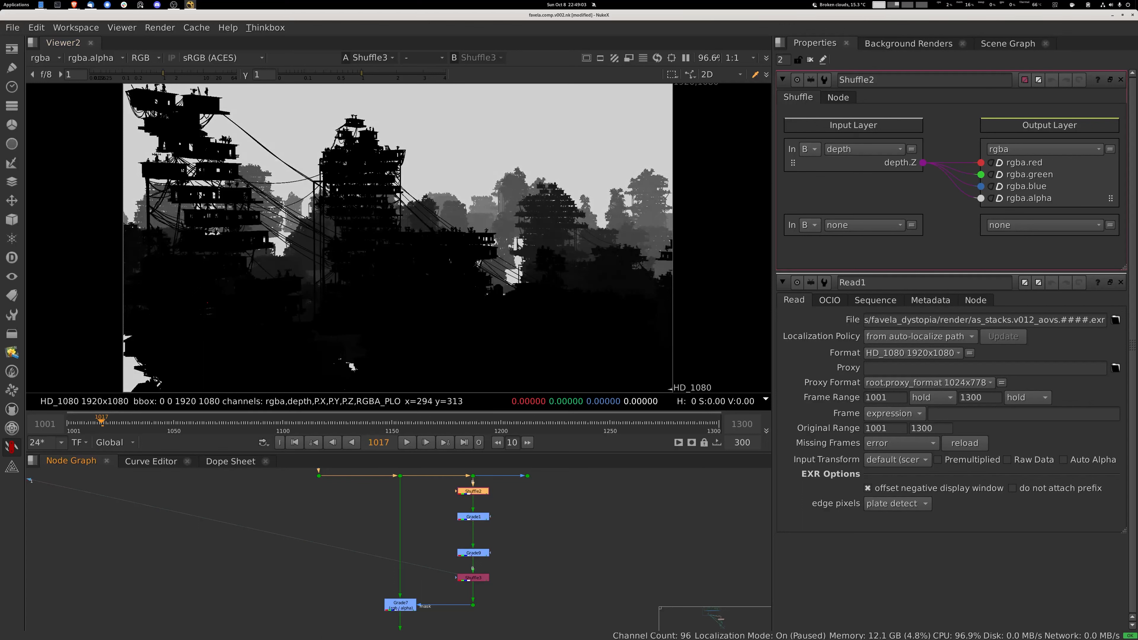
pyautogui.press('1')
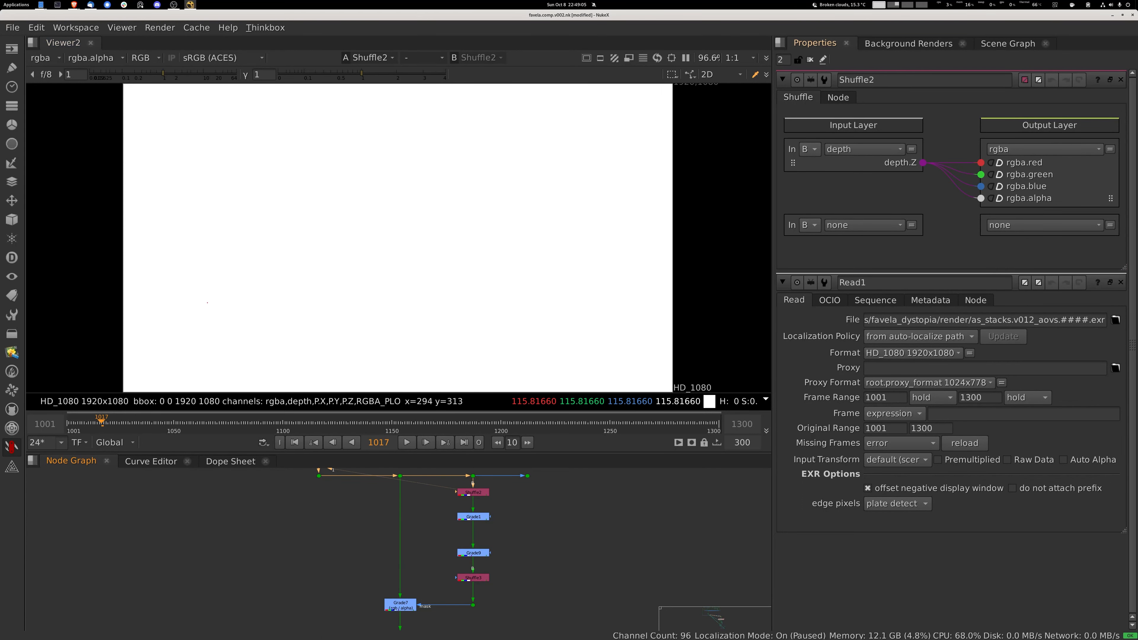
pyautogui.click(473, 517)
pyautogui.press('1')
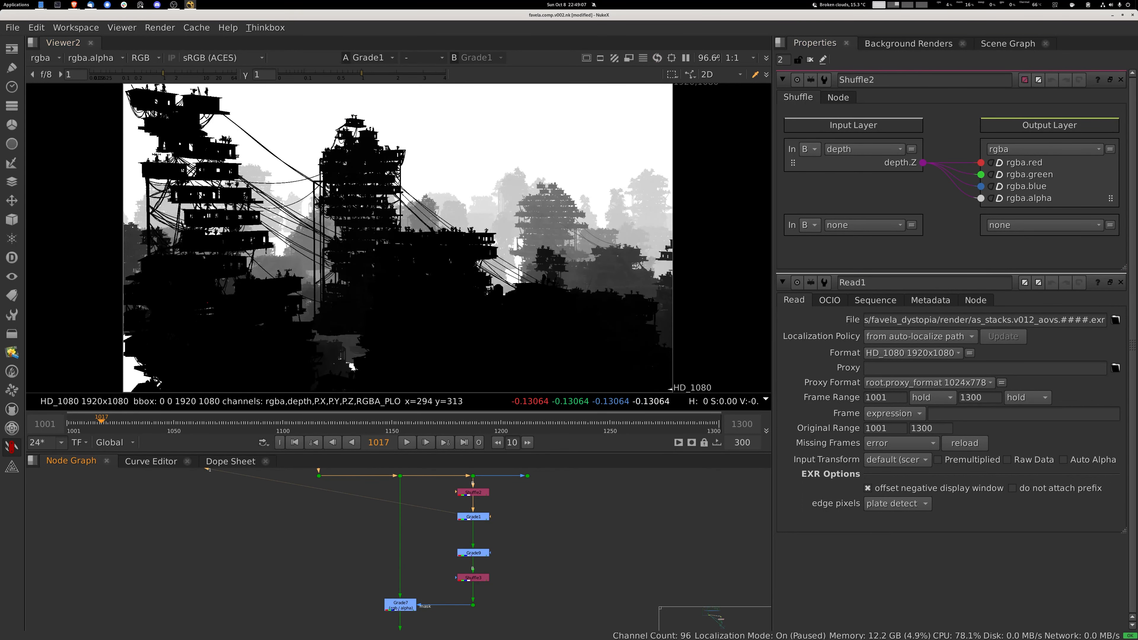
# - View the depth-masked Grade7 node and compare its effect on the distant buildings up close
pyautogui.click(400, 604)
pyautogui.press('1')
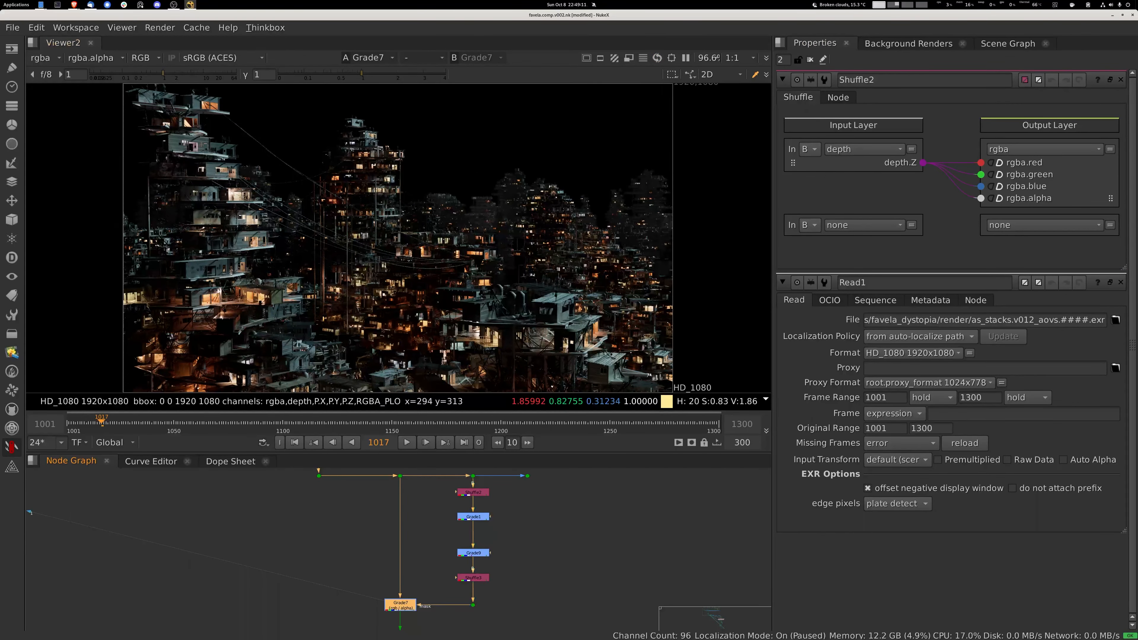
pyautogui.scroll(6, 208, 303)
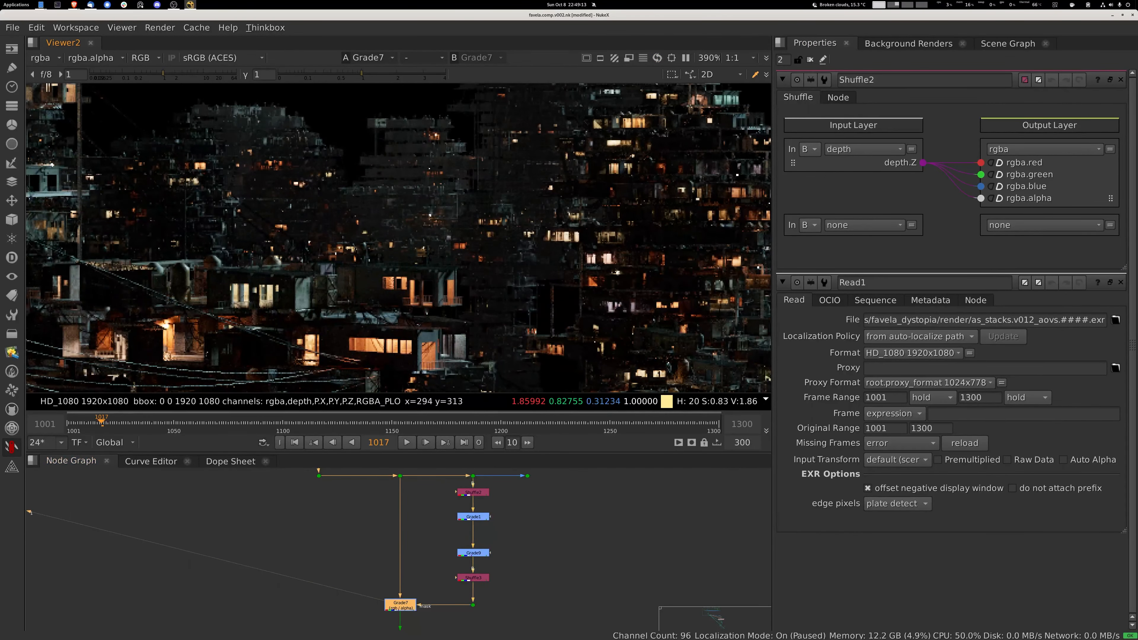
pyautogui.moveTo(52, 165); pyautogui.dragTo(61, 214, button='middle')
pyautogui.press('d')
pyautogui.scroll(-3, 480, 260)
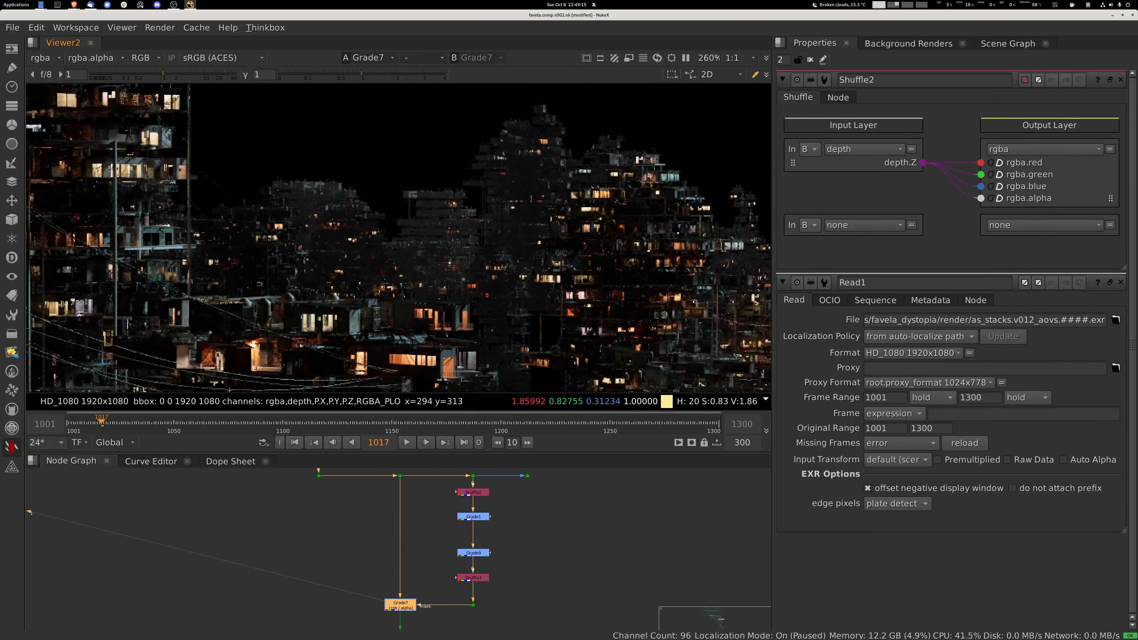
# - View the GradeLayerPass2 result over the full frame and open the node's properties
pyautogui.moveTo(486, 630); pyautogui.dragTo(493, 522, button='middle')
pyautogui.click(408, 534)
pyautogui.press('1')
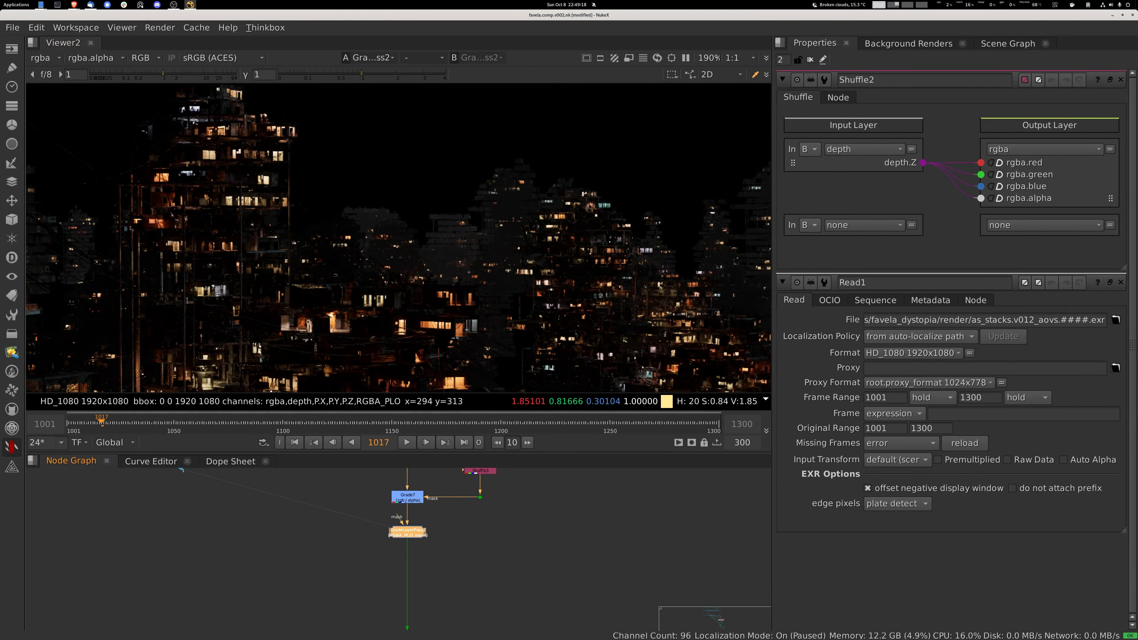
pyautogui.press('f')
pyautogui.moveTo(491, 258); pyautogui.dragTo(504, 247, button='middle')
pyautogui.scroll(4, 403, 278)
pyautogui.scroll(-2, 404, 278)
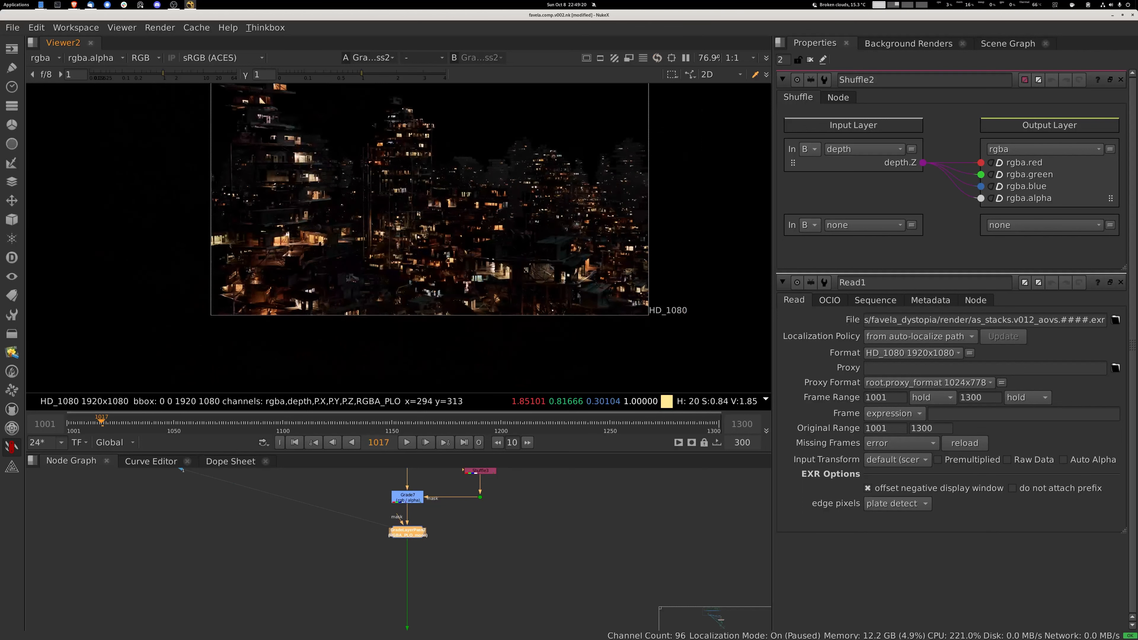
pyautogui.moveTo(404, 269); pyautogui.dragTo(405, 313, button='middle')
pyautogui.doubleClick(407, 532)
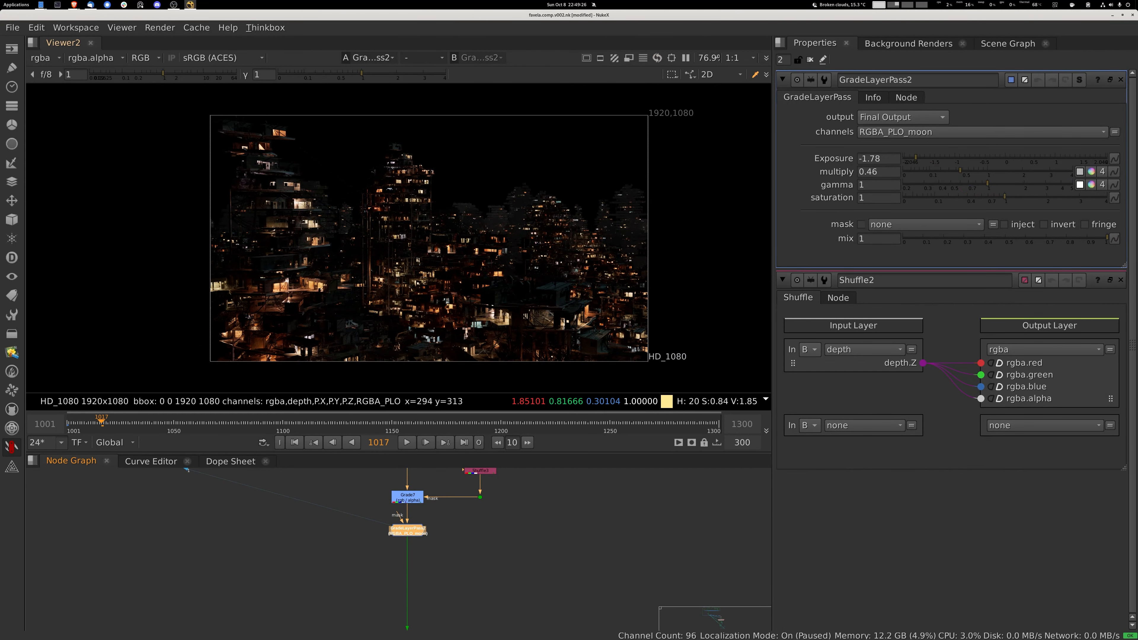
pyautogui.click(12, 446)
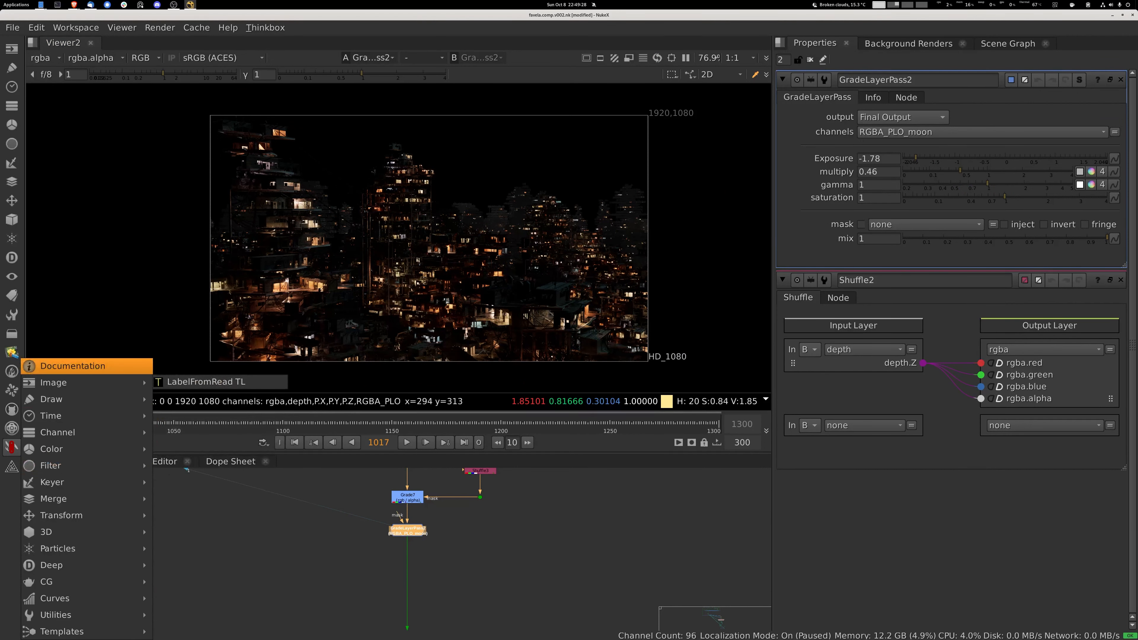
pyautogui.click(11, 446)
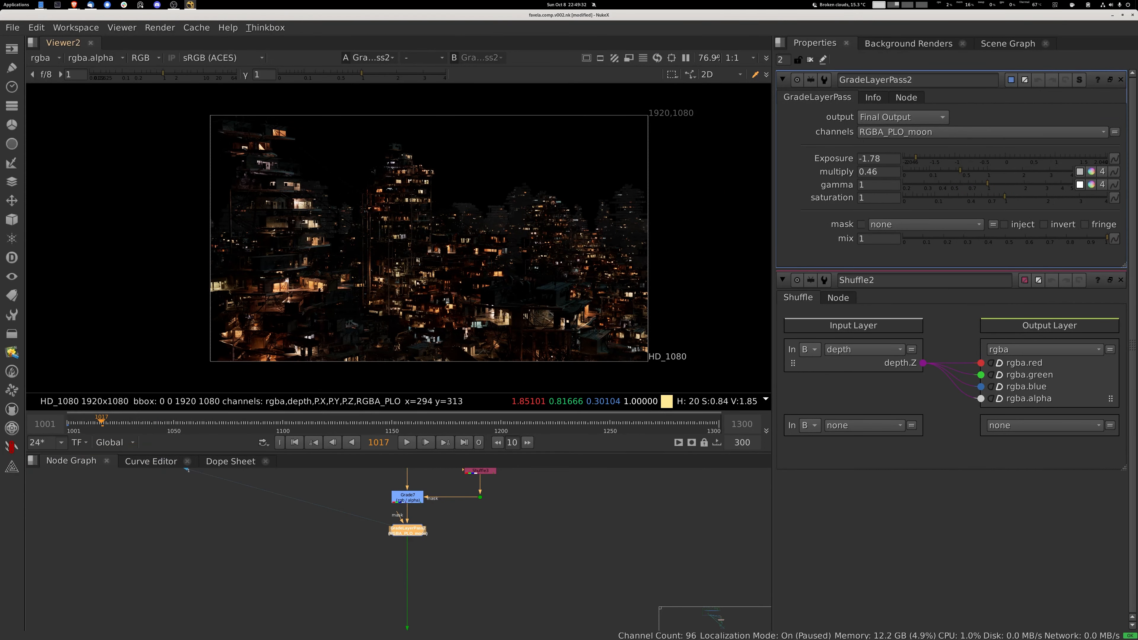
pyautogui.moveTo(407, 530); pyautogui.dragTo(408, 529)
pyautogui.moveTo(915, 157)
pyautogui.mouseDown()
pyautogui.moveTo(1033, 158)
pyautogui.moveTo(915, 158)
pyautogui.mouseUp()
# - Examine the moon-light grading on the foreground rooftops up close and return to the full frame
pyautogui.scroll(4, 568, 301)
pyautogui.scroll(4, 540, 291)
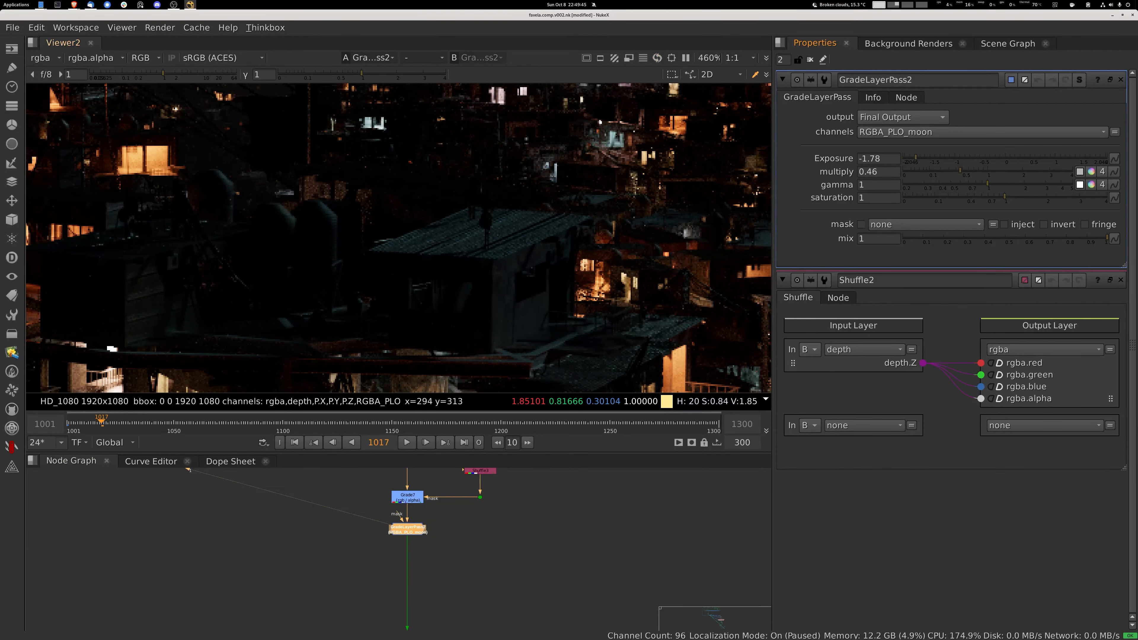
pyautogui.scroll(-4, 399, 238)
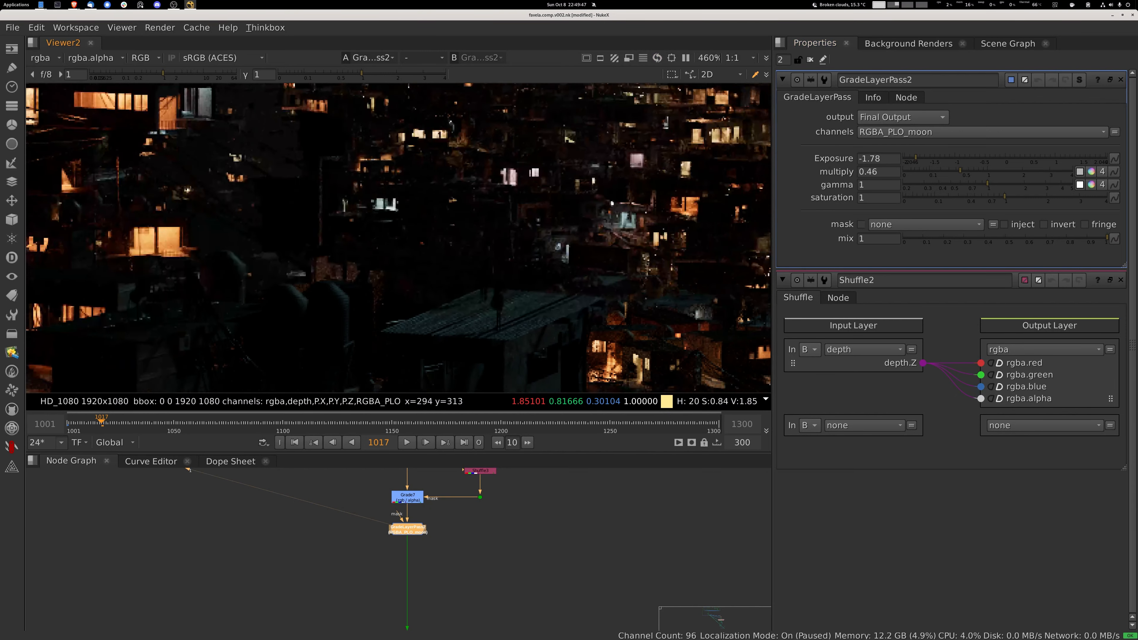
pyautogui.press('f')
pyautogui.press('f')
# - Locate the denoise branch near the Read5 node and open the Reduce Noise v5 node's properties
pyautogui.moveTo(404, 498); pyautogui.dragTo(399, 601, button='middle')
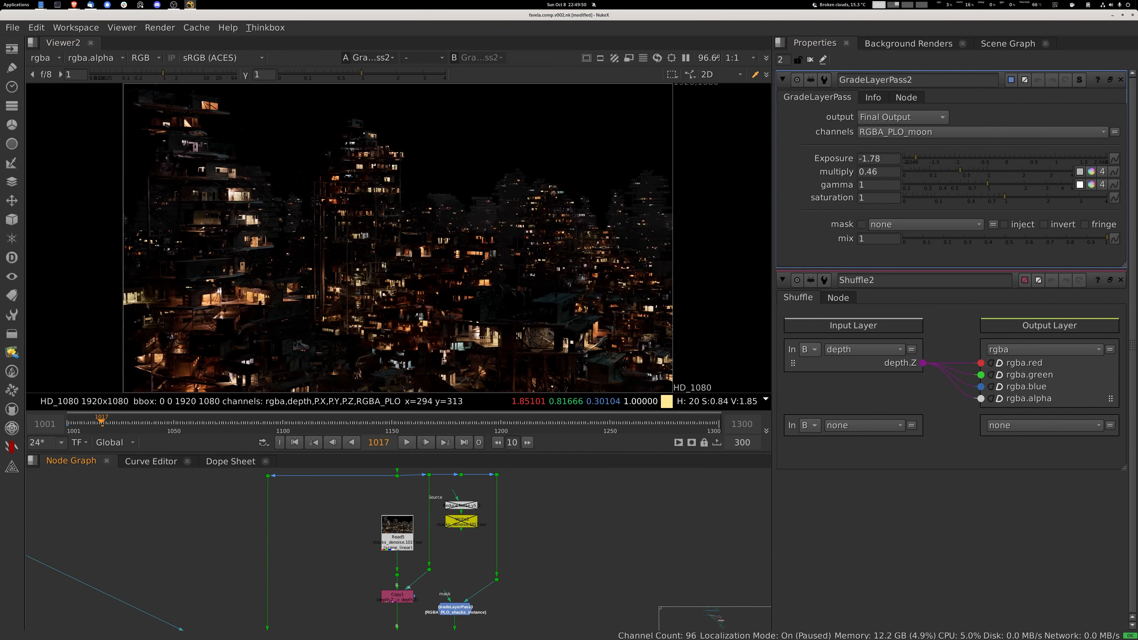
pyautogui.scroll(2, 412, 534)
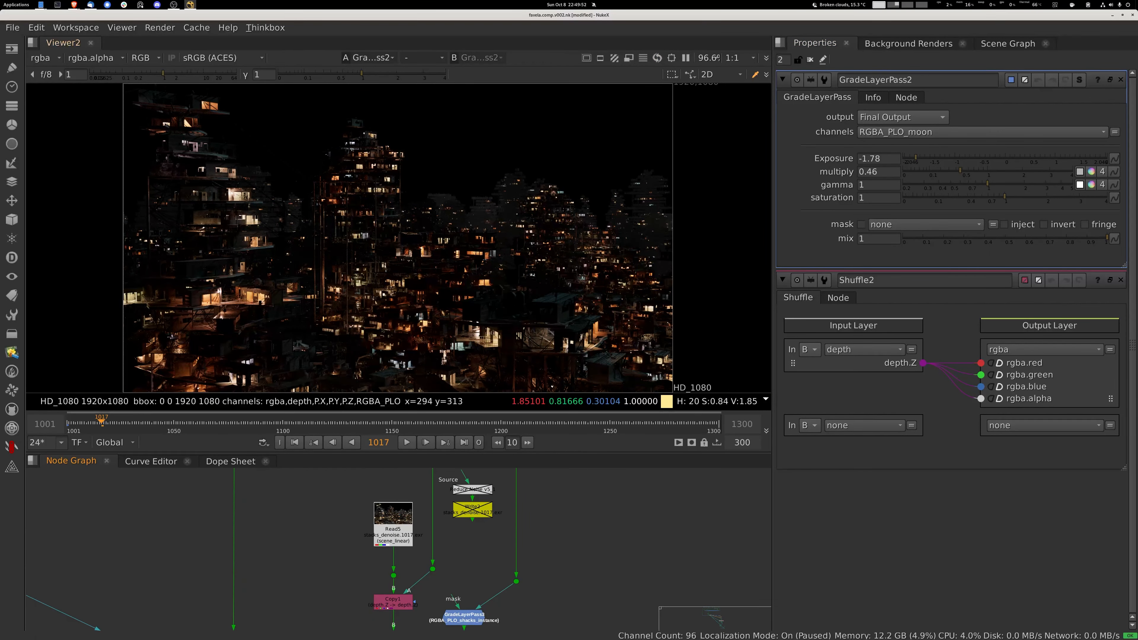
pyautogui.moveTo(413, 534); pyautogui.dragTo(392, 560, button='middle')
pyautogui.scroll(1, 392, 560)
pyautogui.scroll(3, 411, 285)
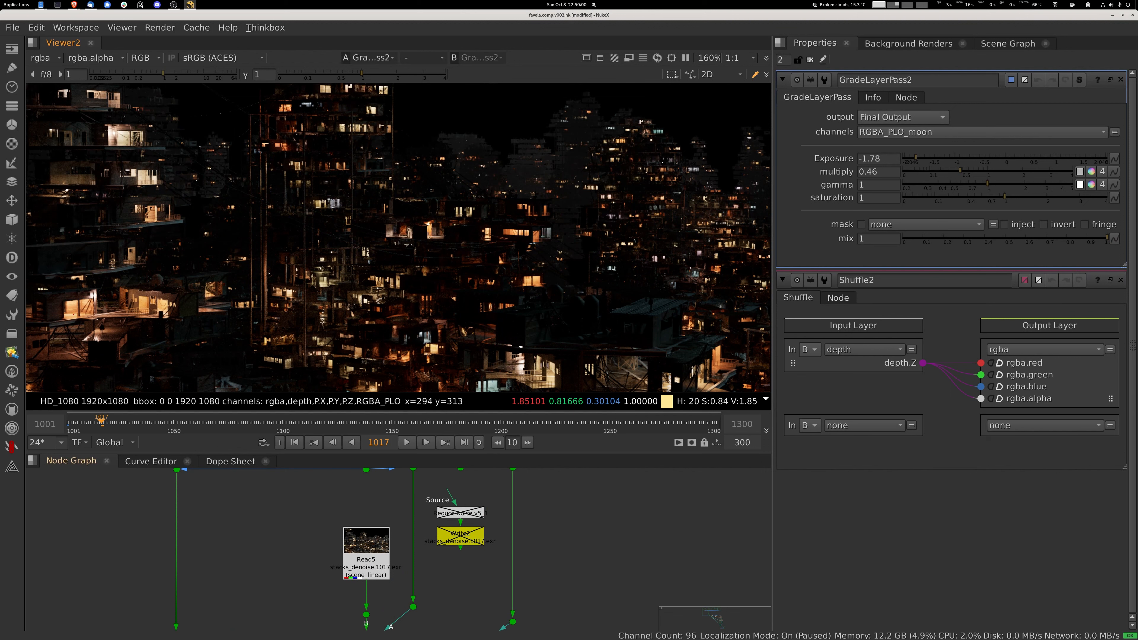
pyautogui.moveTo(428, 515); pyautogui.dragTo(444, 561, button='middle')
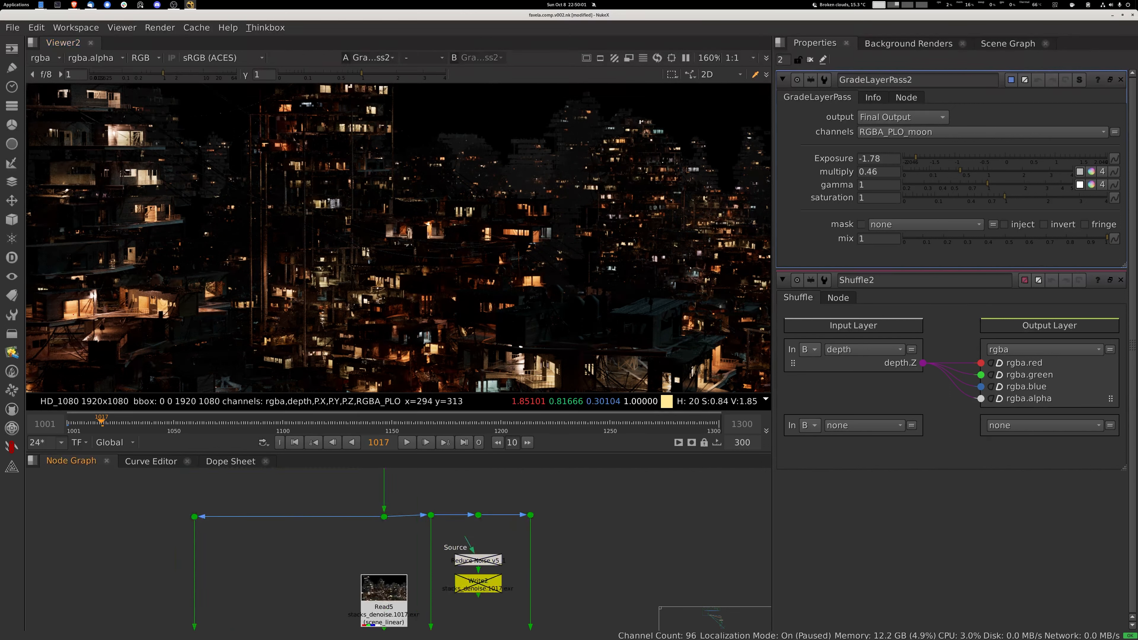
pyautogui.doubleClick(464, 525)
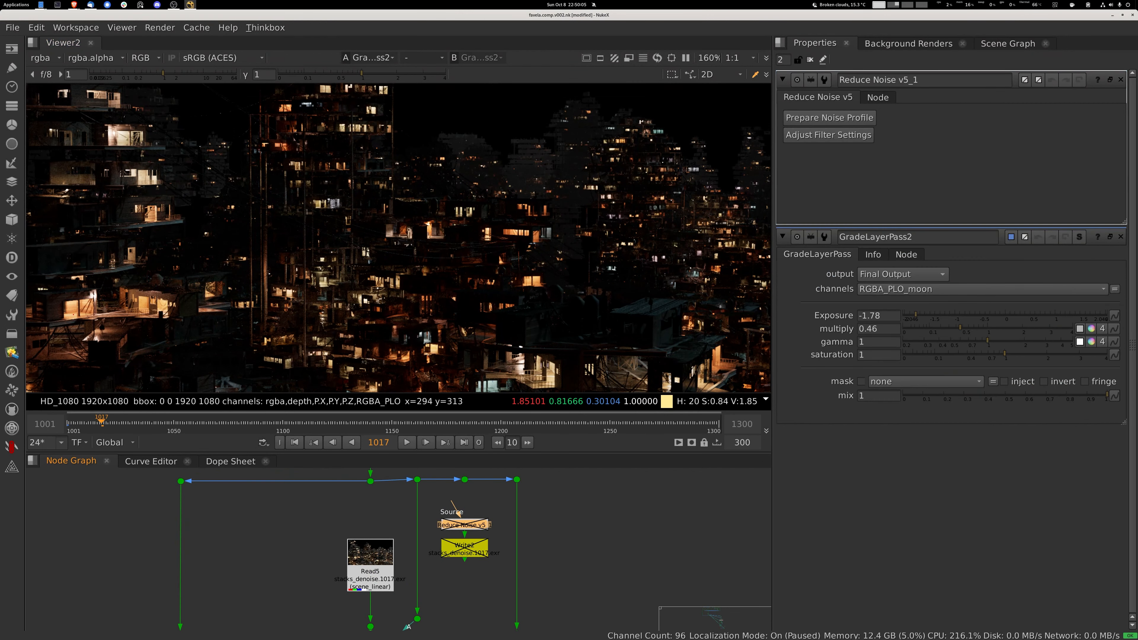
# - View the denoised Read5 render with the viewer gain raised to 13.5 and play the sequence
pyautogui.click(370, 565)
pyautogui.press('1')
pyautogui.moveTo(163, 73); pyautogui.dragTo(208, 73)
pyautogui.click(370, 481)
pyautogui.press('1')
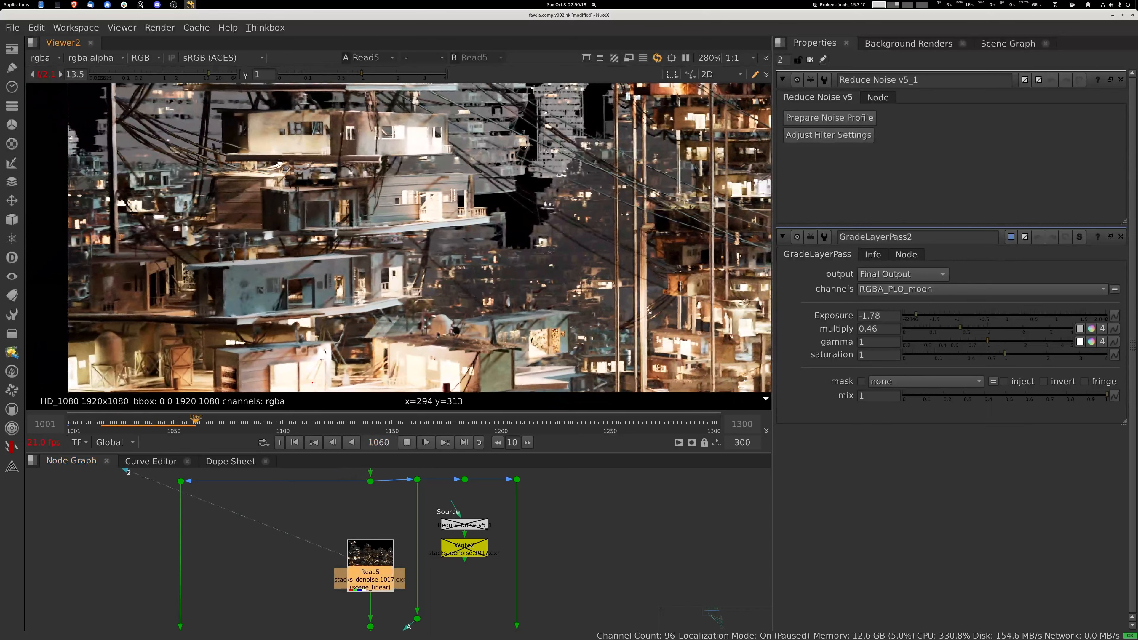
pyautogui.press('k')
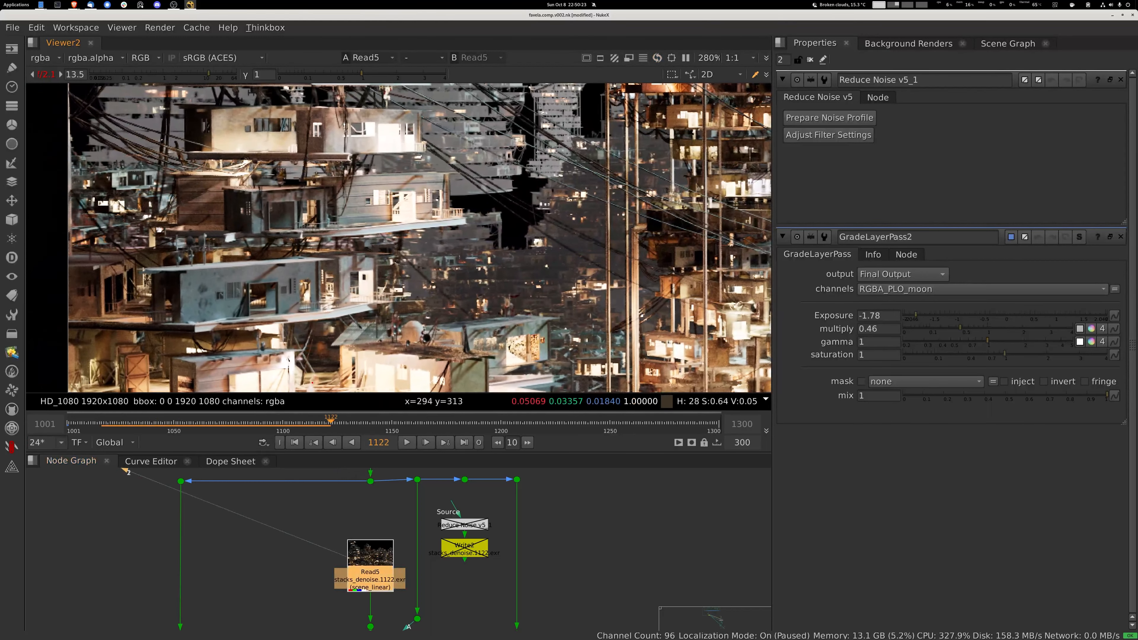
# - Scrub the denoised sequence back toward its beginning and step through neighbouring frames
pyautogui.moveTo(331, 421); pyautogui.dragTo(153, 419)
pyautogui.press('Left')
pyautogui.press('Left')
pyautogui.press('Left')
pyautogui.press('Left')
pyautogui.press('Left')
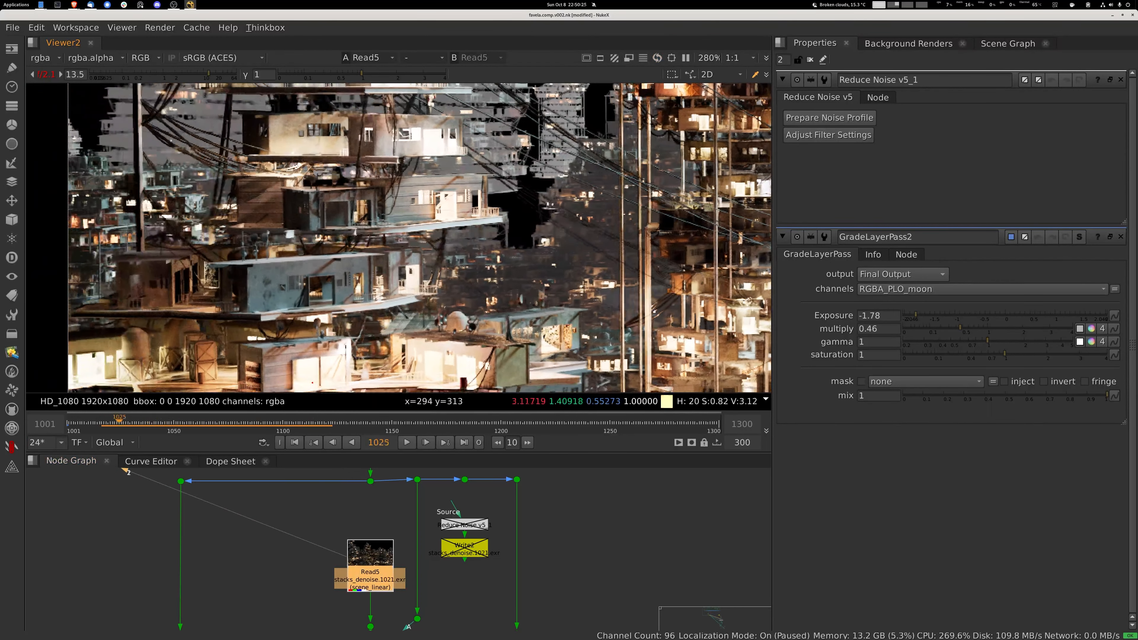
pyautogui.press('Right')
pyautogui.press('Right')
# - View the original render at the Dot1 node and play the sequence to check its noise
pyautogui.click(370, 481)
pyautogui.press('1')
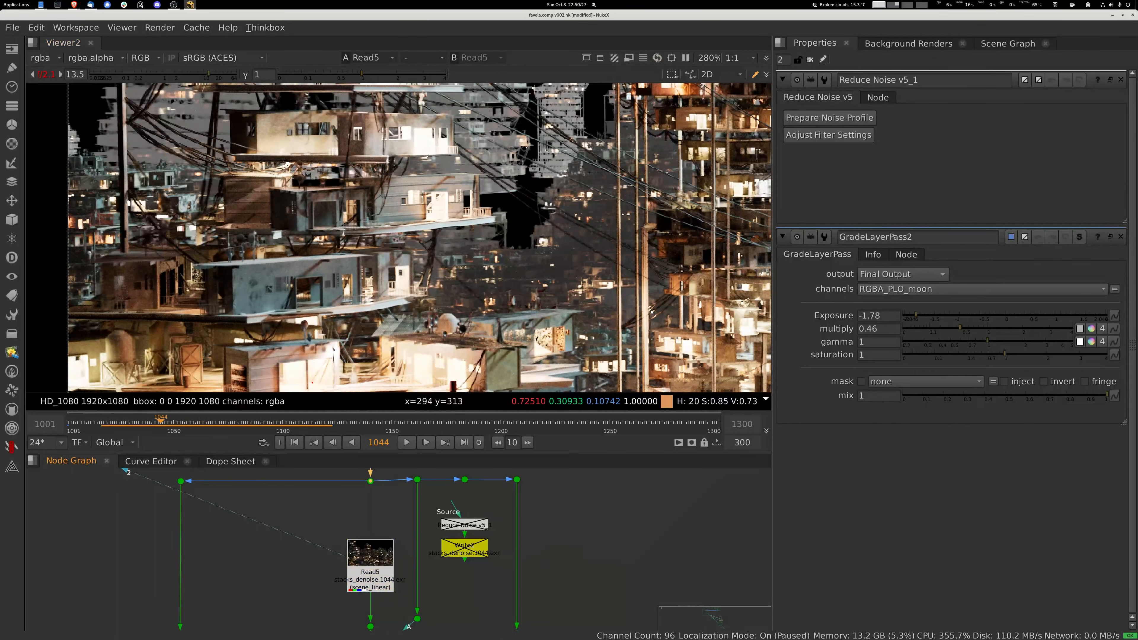
pyautogui.press('l')
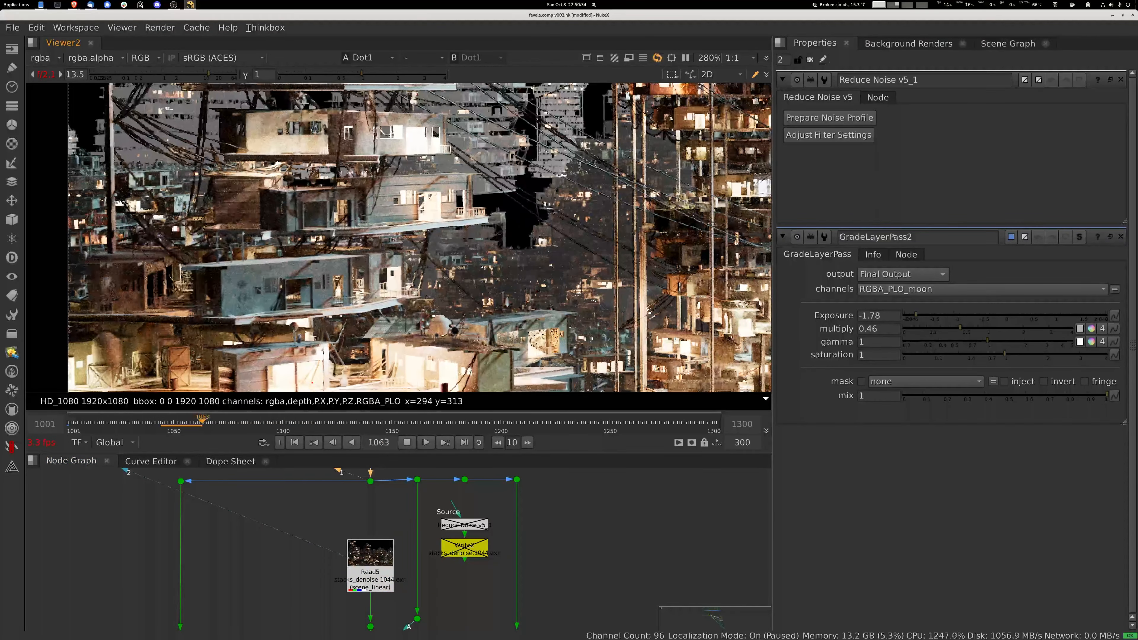
pyautogui.press('k')
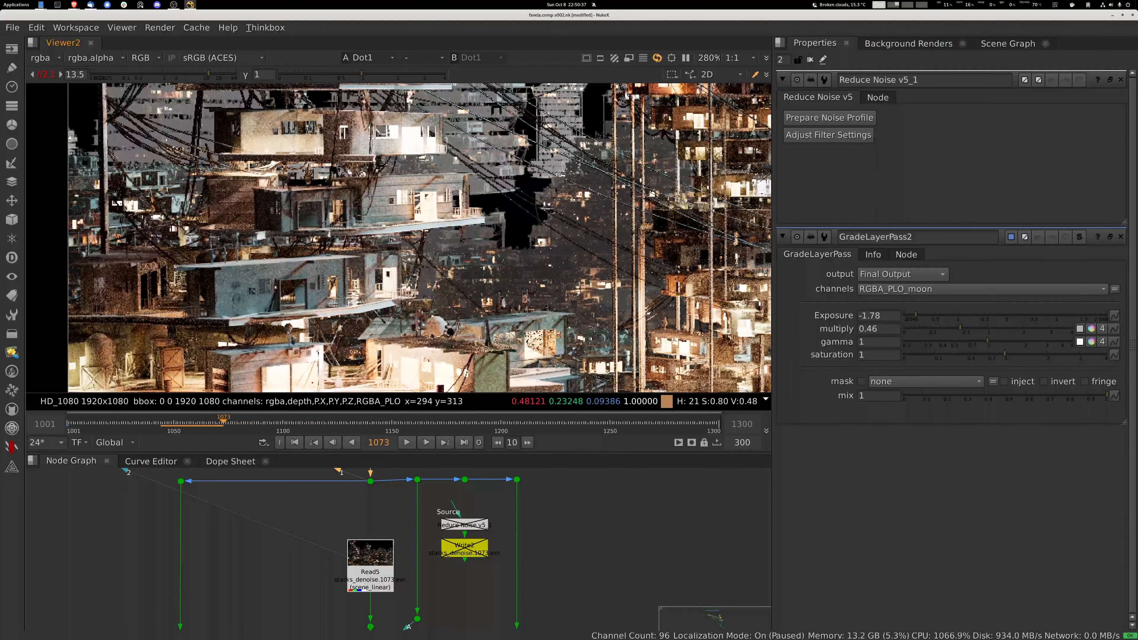
# - Switch the viewer back to the denoised Read5 render and scrub to frame 1028
pyautogui.click(370, 576)
pyautogui.press('1')
pyautogui.moveTo(222, 422); pyautogui.dragTo(132, 423)
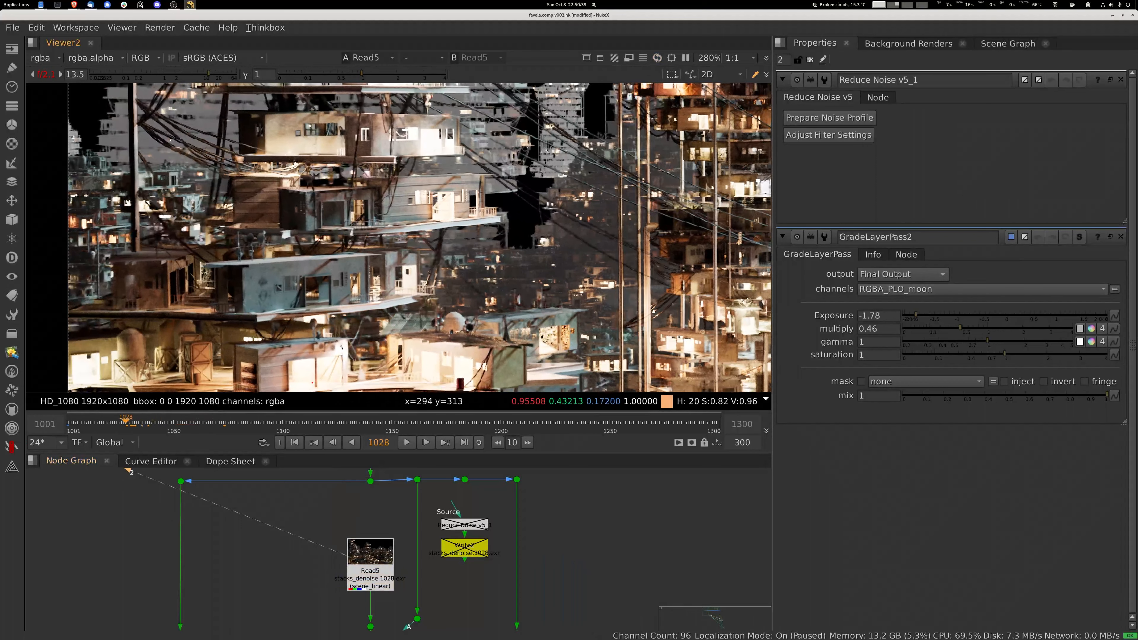
# - Play the denoised Read5 sequence and examine its detail up close, stopping at frame 1141
pyautogui.press('l')
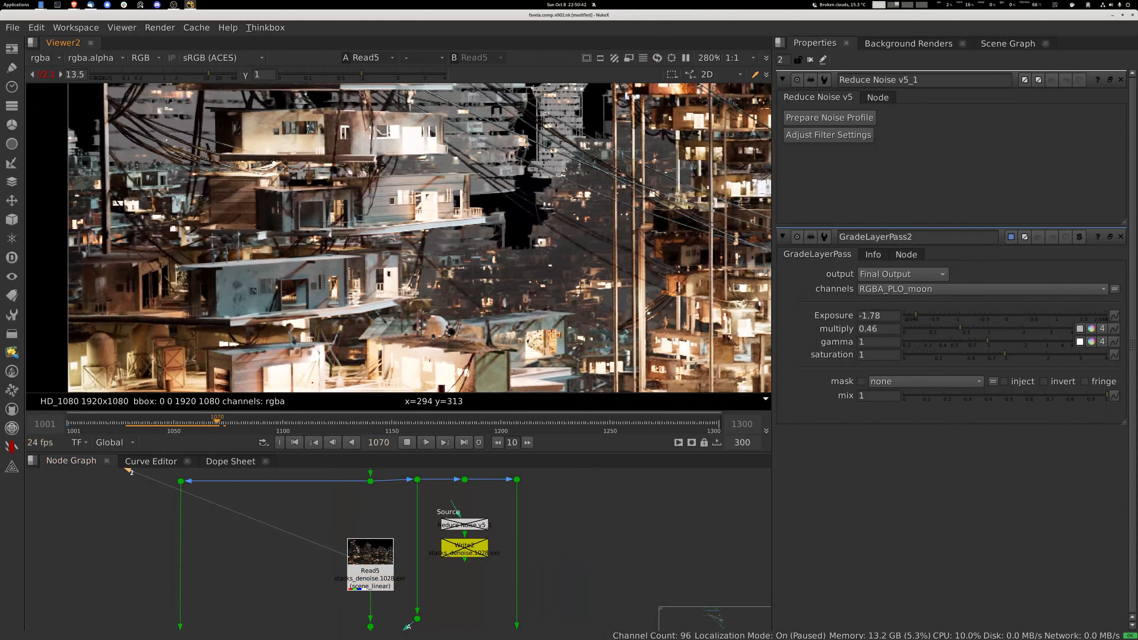
pyautogui.scroll(8, 618, 305)
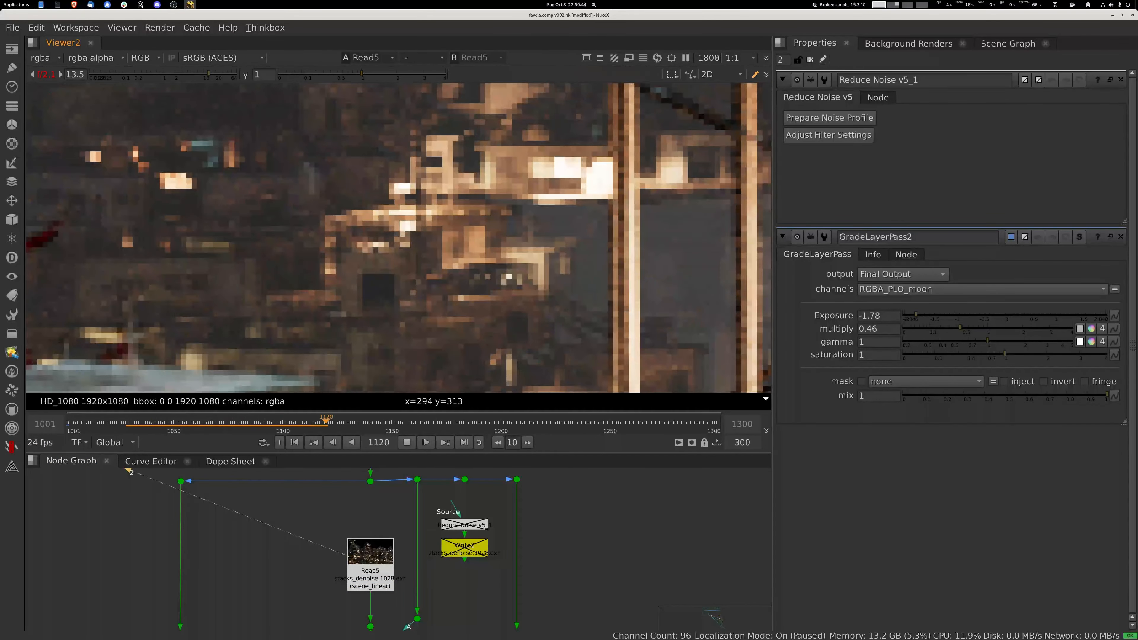
pyautogui.scroll(-5, 466, 334)
pyautogui.press('k')
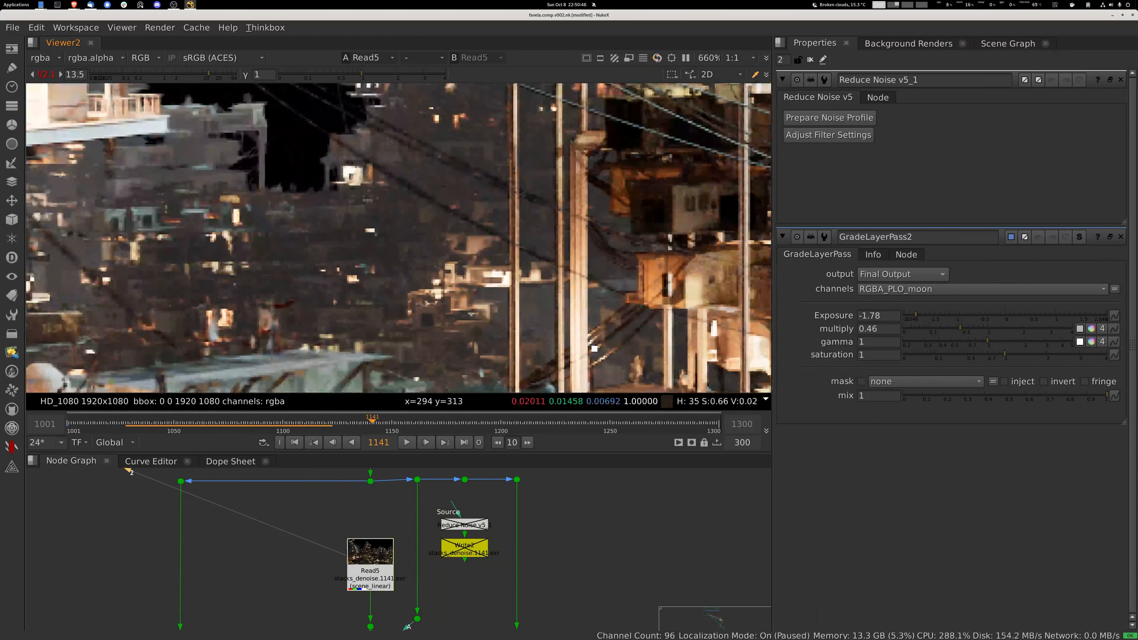
# - Return to frame 1070, replay the denoised sequence and examine the distant towers up close
pyautogui.click(305, 422)
pyautogui.moveTo(304, 421); pyautogui.dragTo(217, 421)
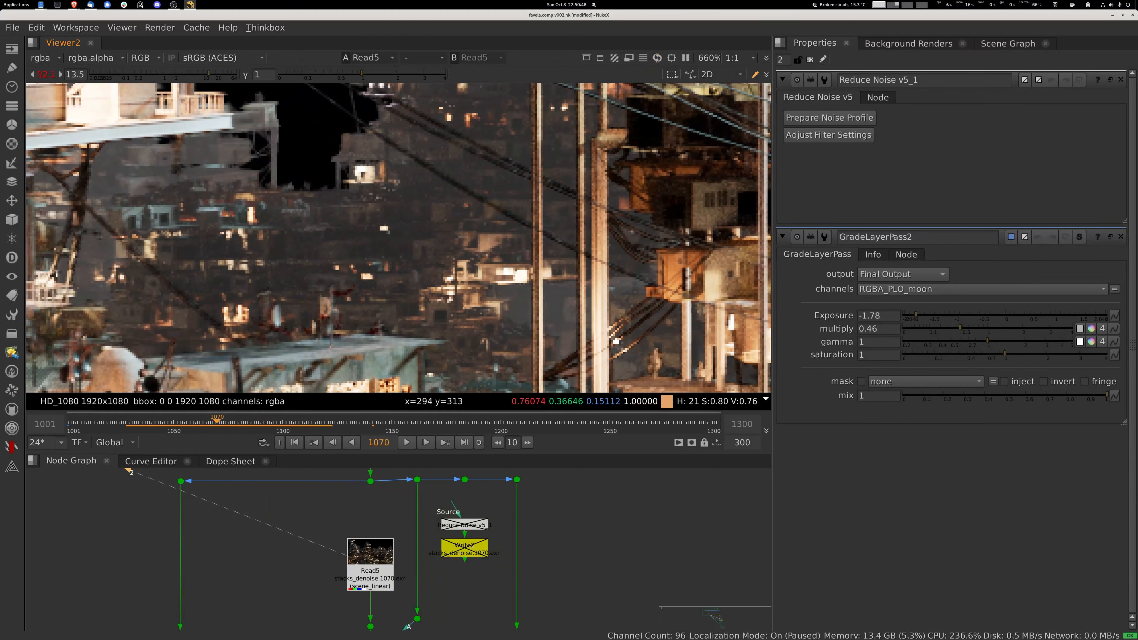
pyautogui.press('l')
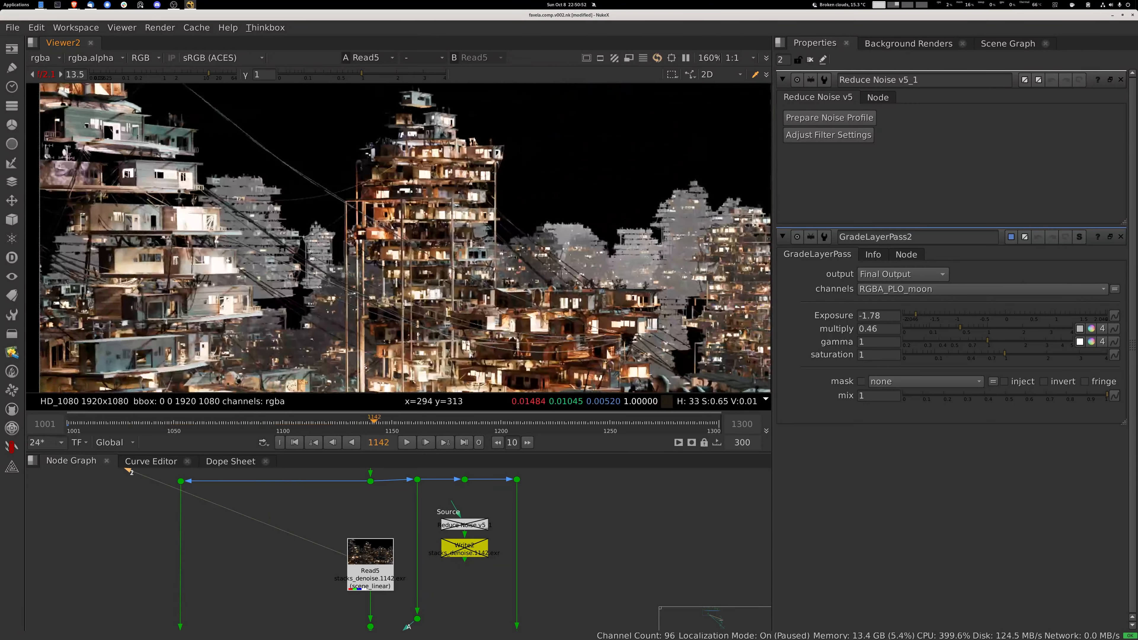
pyautogui.scroll(3, 399, 237)
pyautogui.moveTo(497, 238); pyautogui.dragTo(296, 238, button='middle')
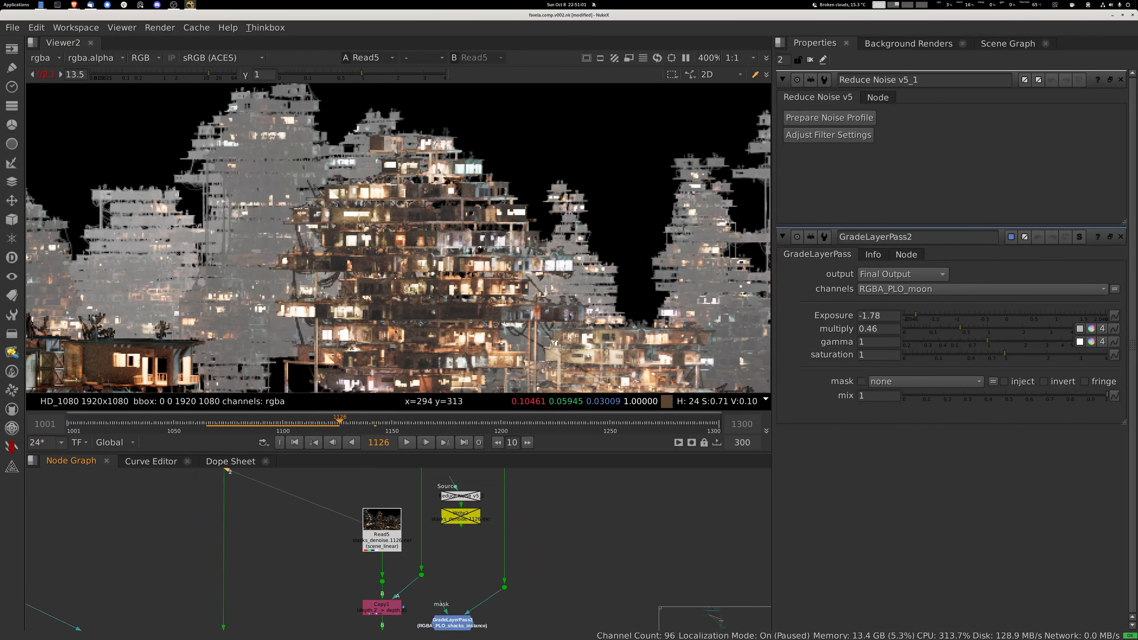
# - View the GradeLayerPass3 node's RGBA_PLO_shacks_instance light layer and examine the whole frame
pyautogui.scroll(-1, 376, 519)
pyautogui.scroll(2, 441, 517)
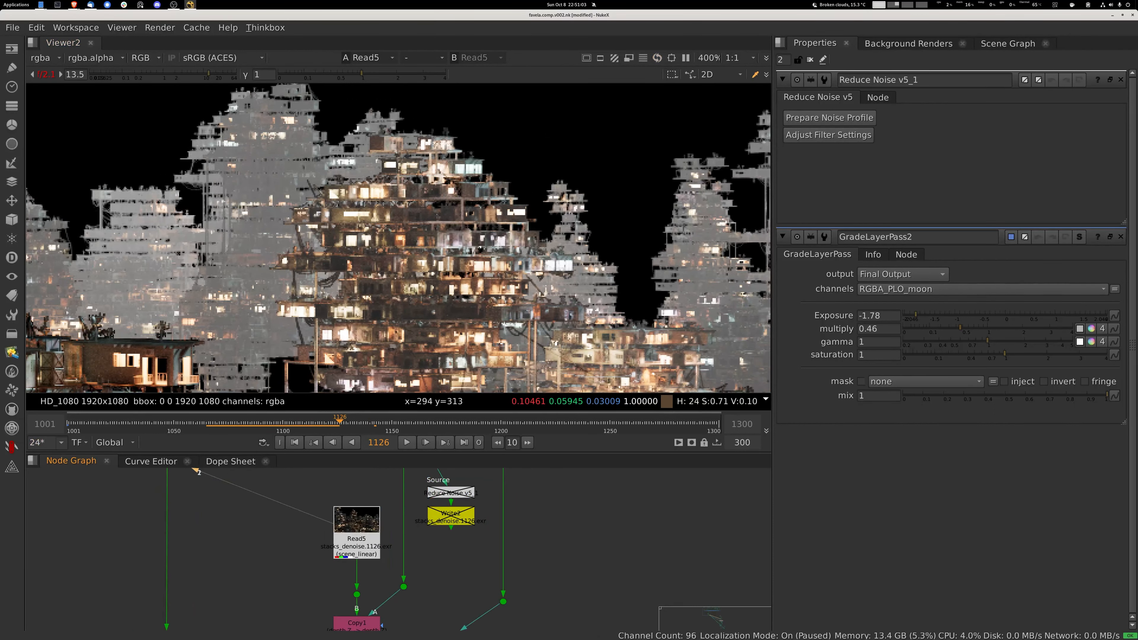
pyautogui.click(363, 545)
pyautogui.moveTo(372, 556); pyautogui.dragTo(408, 485, button='middle')
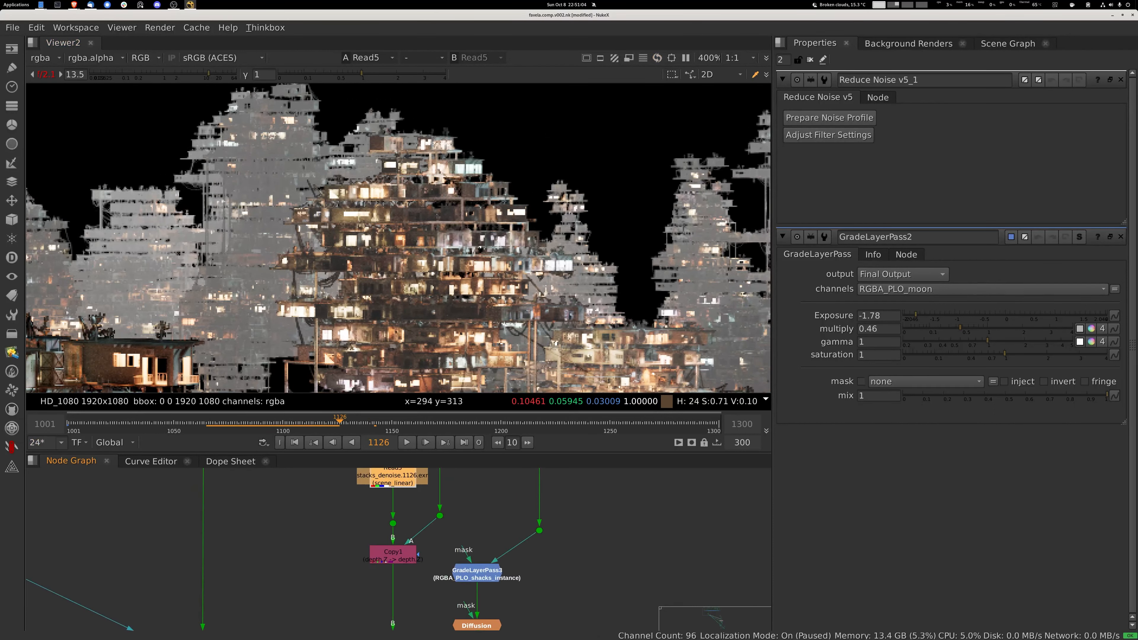
pyautogui.moveTo(448, 583); pyautogui.dragTo(437, 488, button='middle')
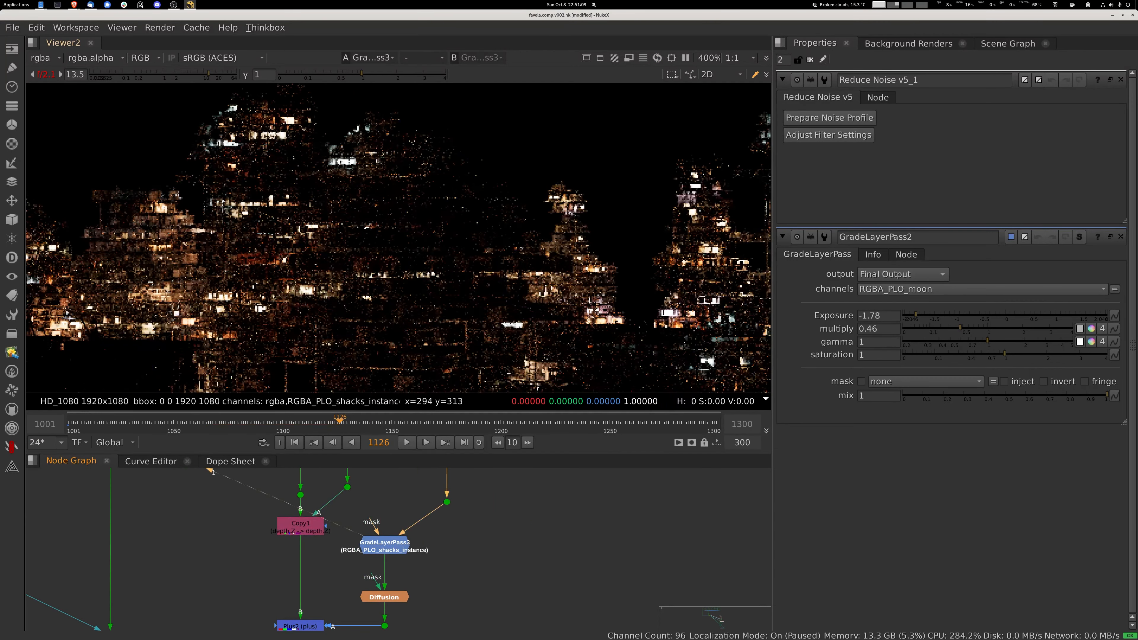
pyautogui.scroll(-8, 484, 221)
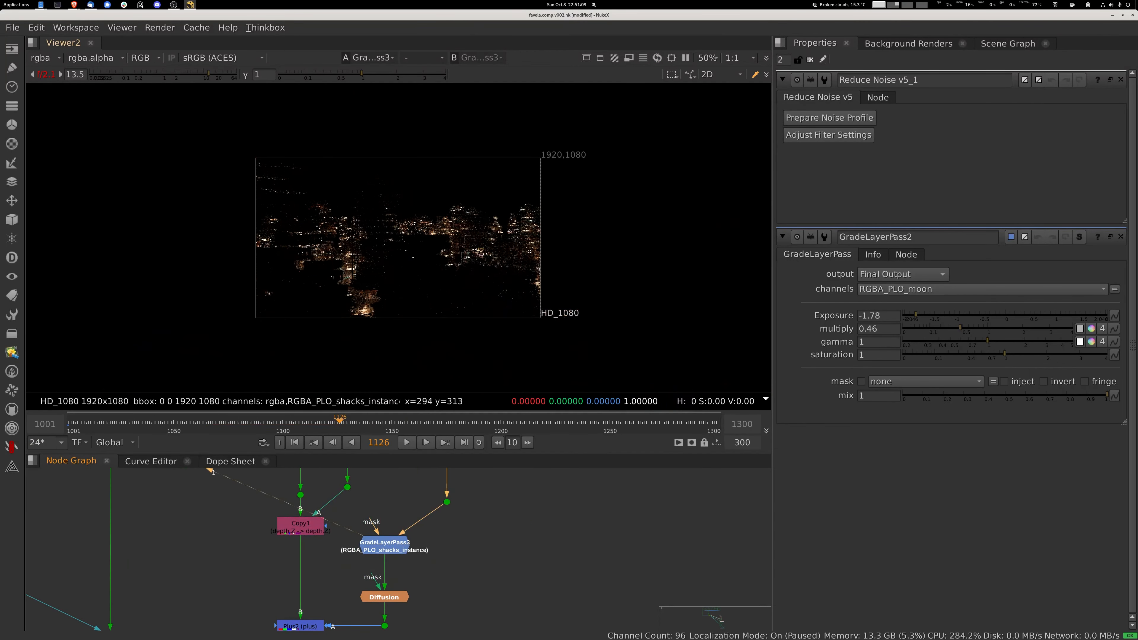
pyautogui.scroll(3, 370, 280)
pyautogui.scroll(1, 374, 279)
pyautogui.moveTo(384, 544); pyautogui.dragTo(384, 547)
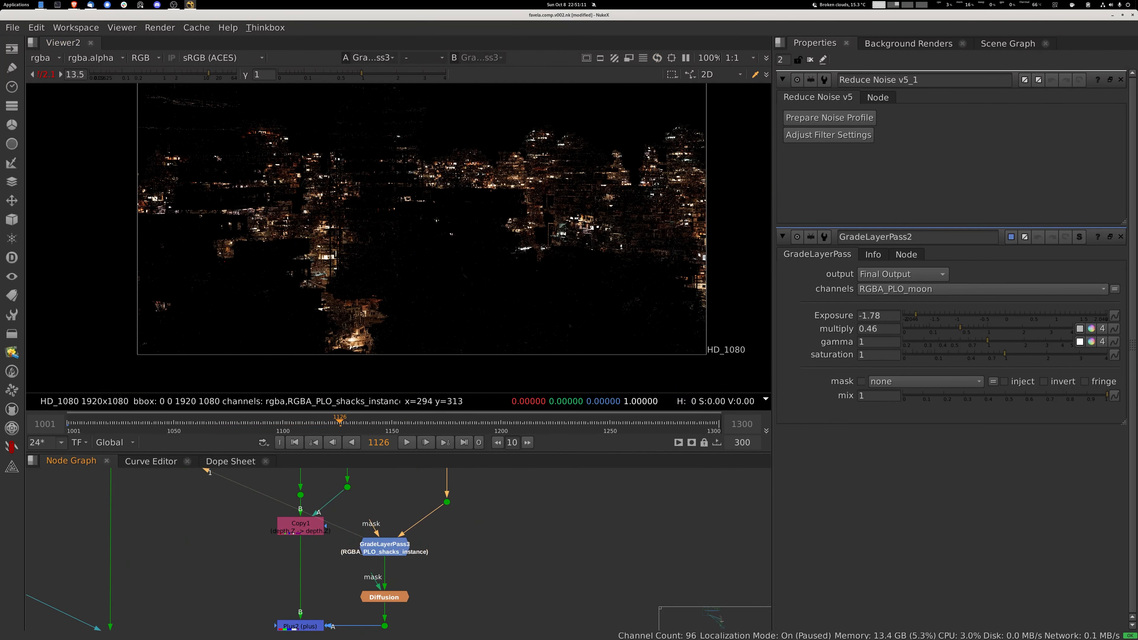
# - View the Diffusion node, followed by the Plus2 node that adds its glow to the render
pyautogui.click(384, 596)
pyautogui.press('1')
pyautogui.click(300, 626)
pyautogui.press('1')
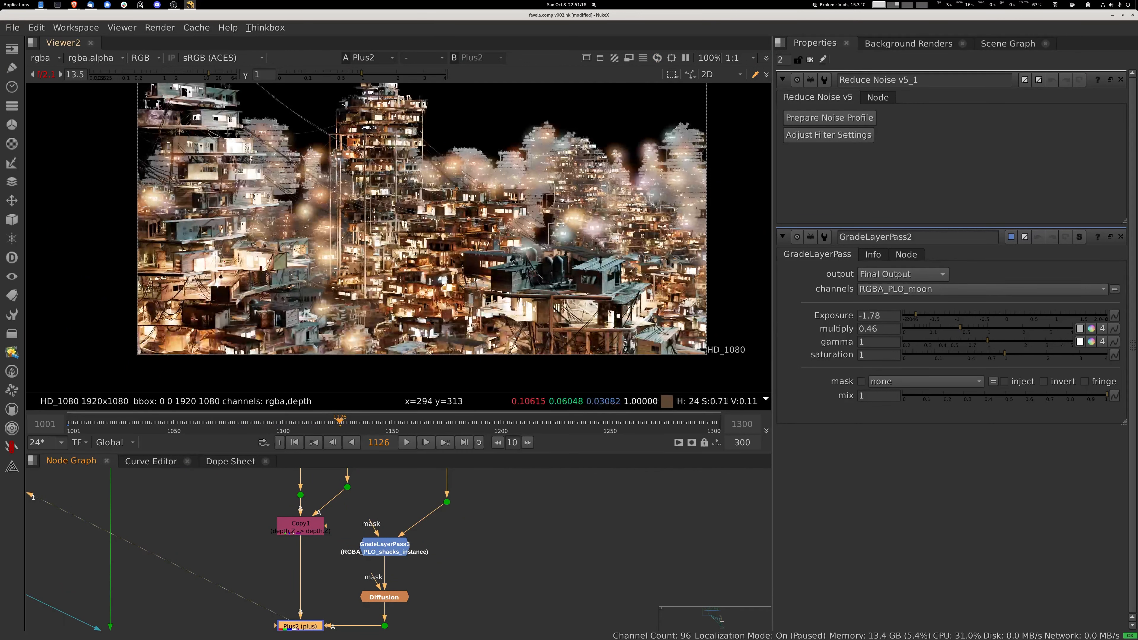
# - Reset the viewer gain to 1 and view the GradeLayerPass3 light layer
pyautogui.click(46, 74)
pyautogui.click(385, 547)
pyautogui.press('1')
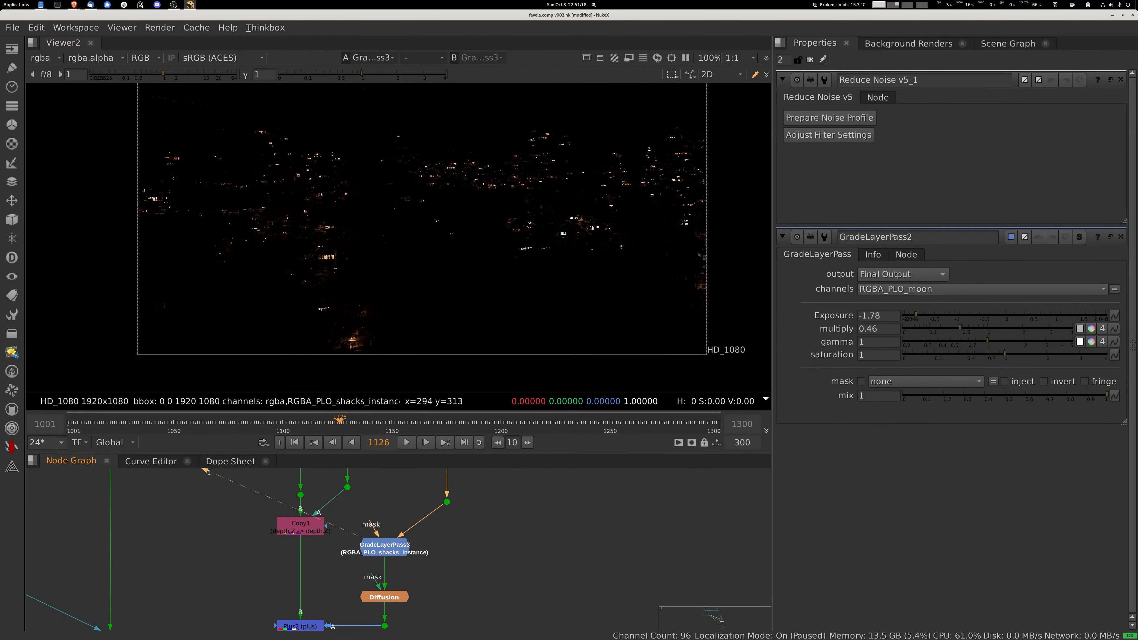
# - View the Diffusion node's output and examine the glow around the lit windows up close
pyautogui.moveTo(340, 504); pyautogui.dragTo(405, 445, button='middle')
pyautogui.press('1')
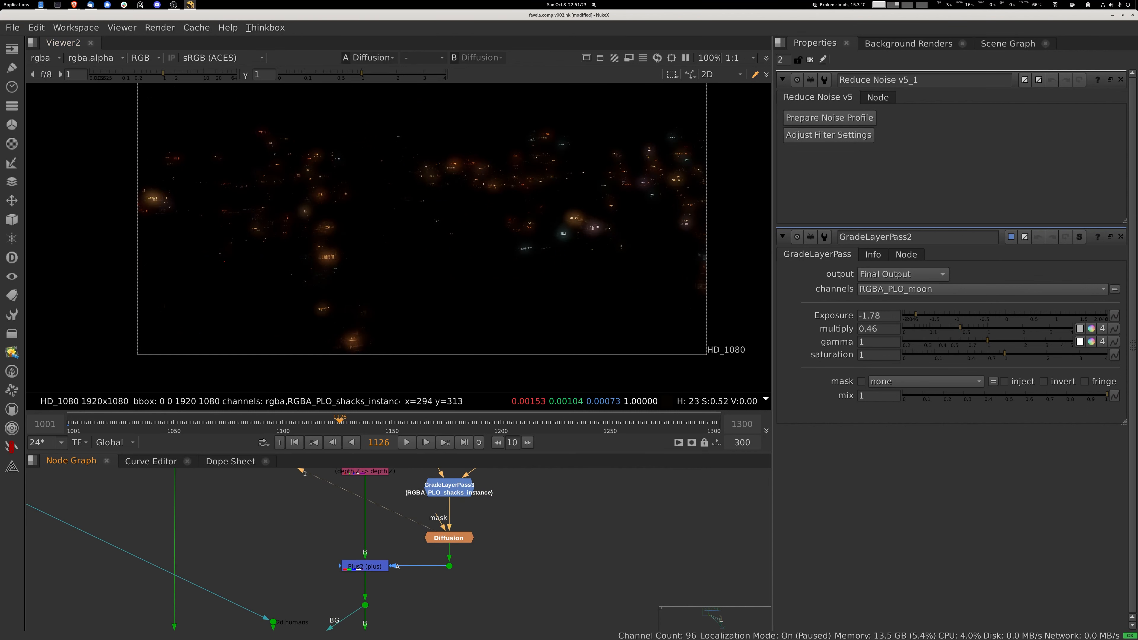
pyautogui.scroll(2, 466, 539)
pyautogui.scroll(5, 334, 260)
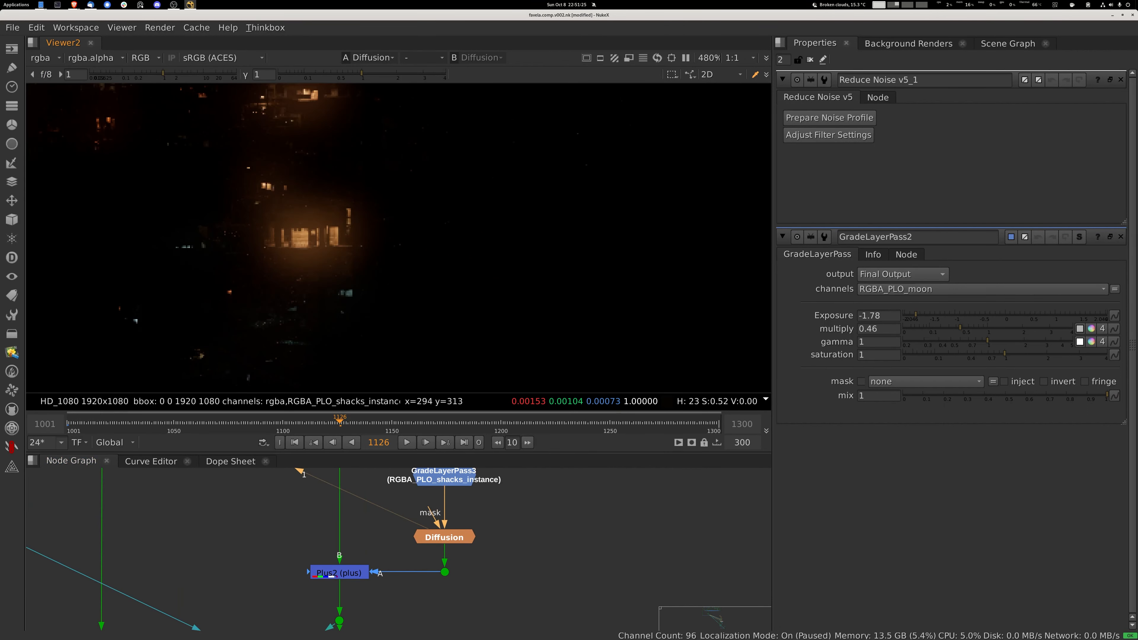
pyautogui.scroll(-4, 335, 259)
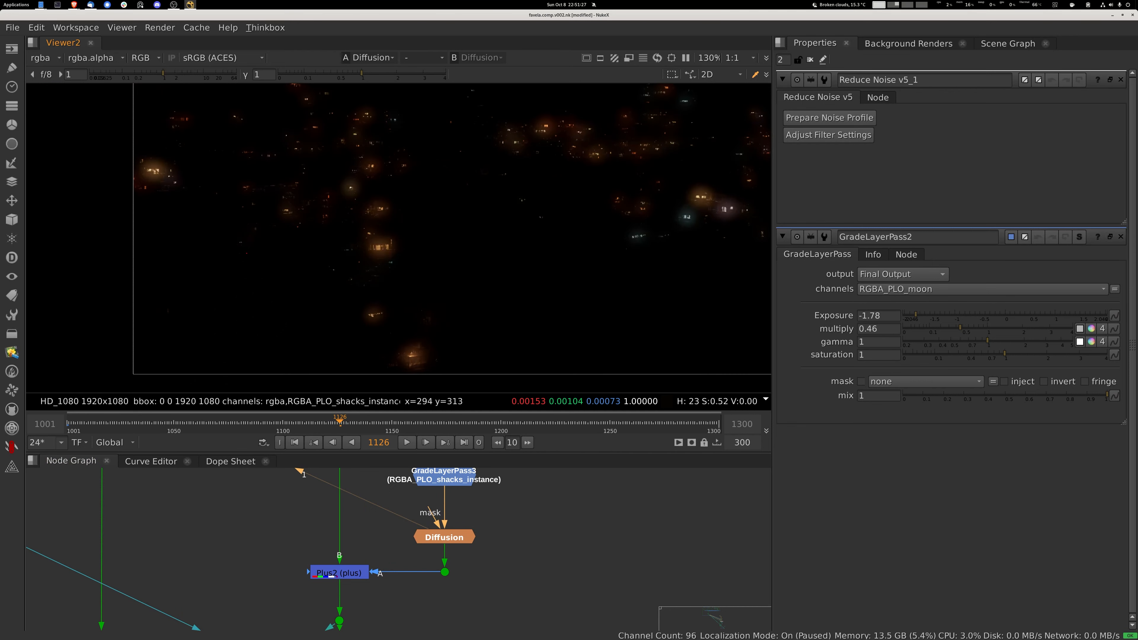
# - View the Plus2 result at normal gain and examine the glow over the distant buildings and the whole frame
pyautogui.press('1')
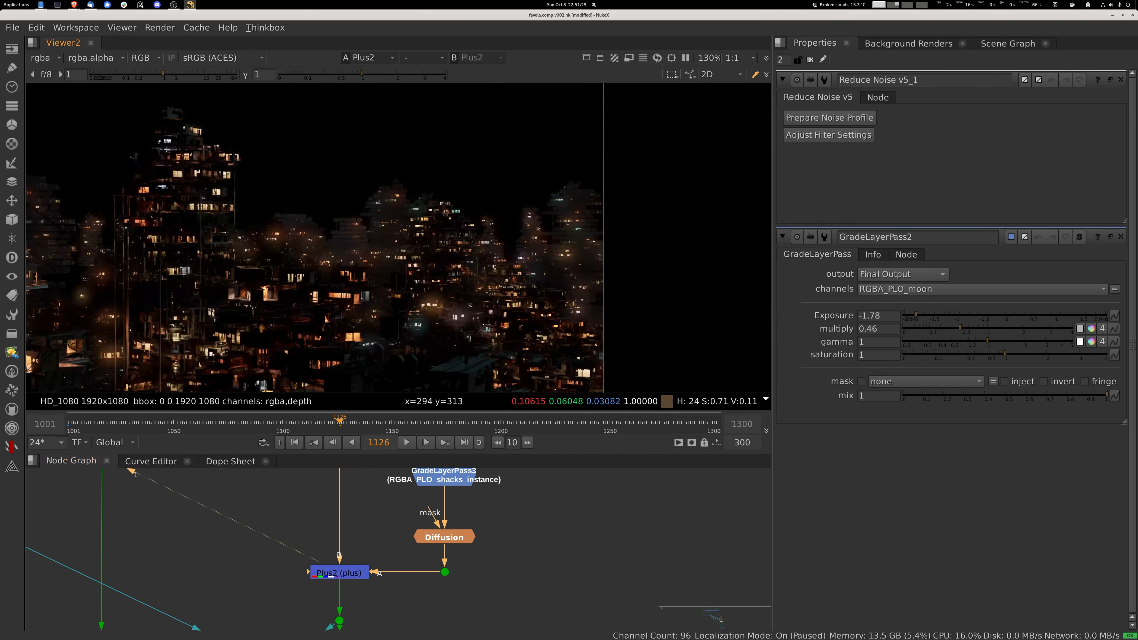
pyautogui.scroll(4, 334, 260)
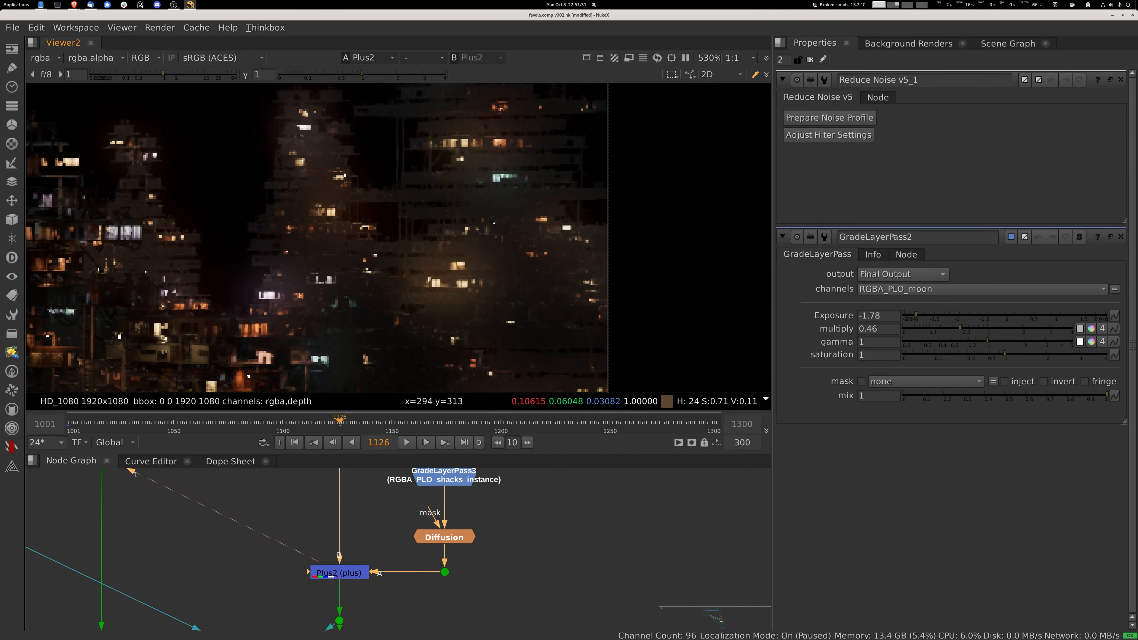
pyautogui.scroll(-8, 533, 269)
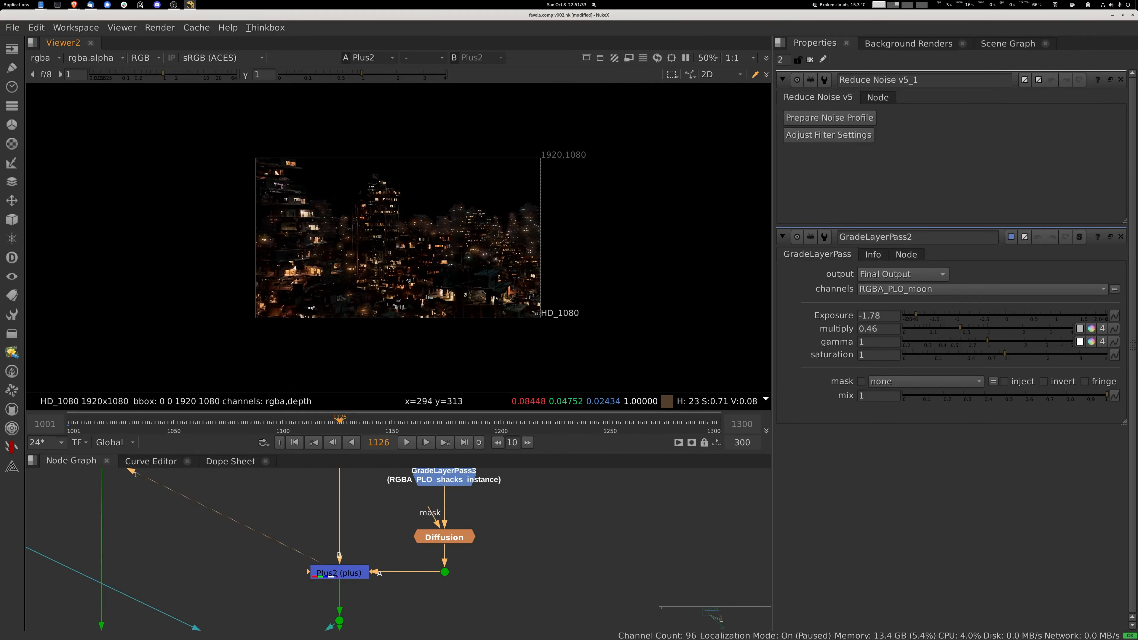
pyautogui.scroll(5, 299, 272)
pyautogui.scroll(-5, 483, 319)
pyautogui.moveTo(484, 319); pyautogui.dragTo(537, 222, button='middle')
# - View the LightWrapPro node that receives the humans branch and examine the small figures up close
pyautogui.scroll(-2, 537, 596)
pyautogui.moveTo(538, 597); pyautogui.dragTo(537, 478, button='middle')
pyautogui.click(327, 544)
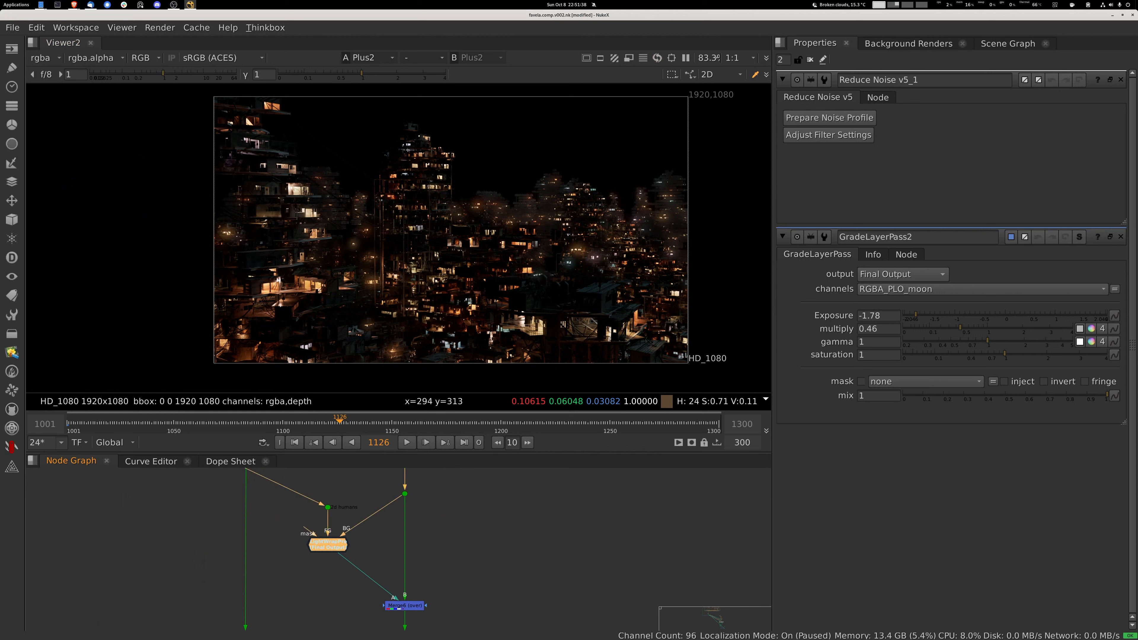
pyautogui.press('1')
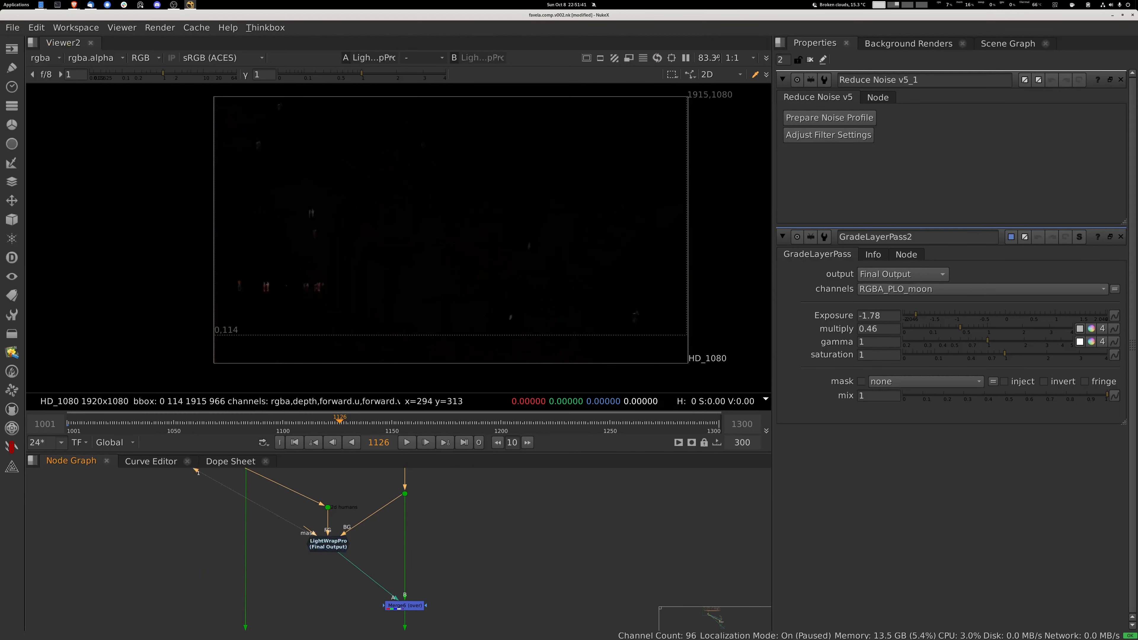
pyautogui.scroll(6, 220, 228)
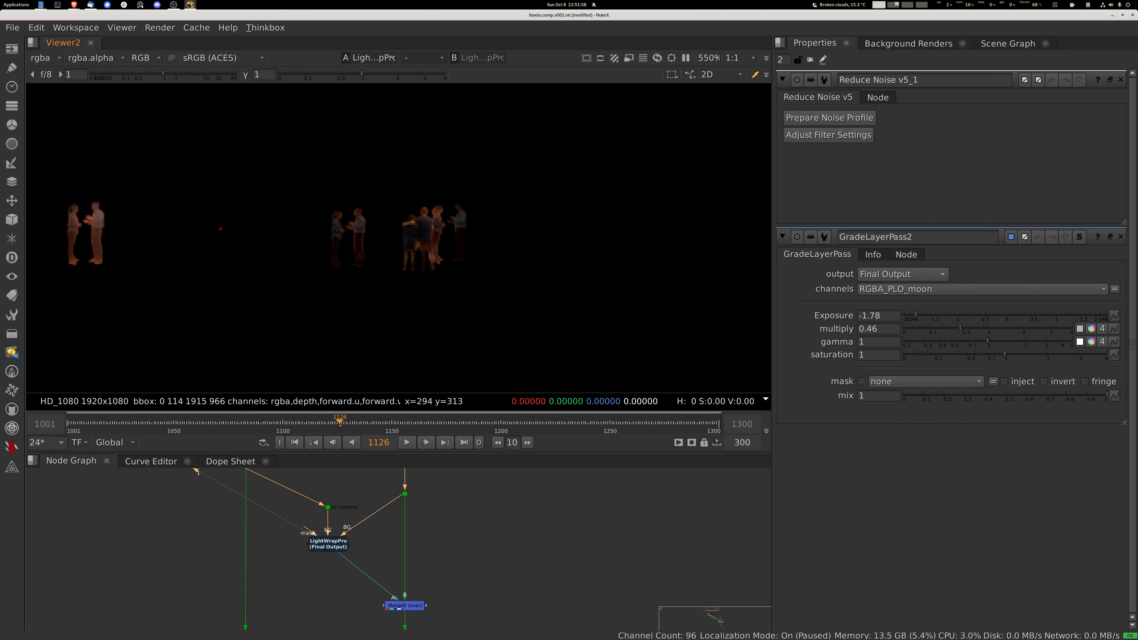
# - Find the green-screen people branches in the node graph and view the Read19 clip
pyautogui.scroll(-8, 403, 547)
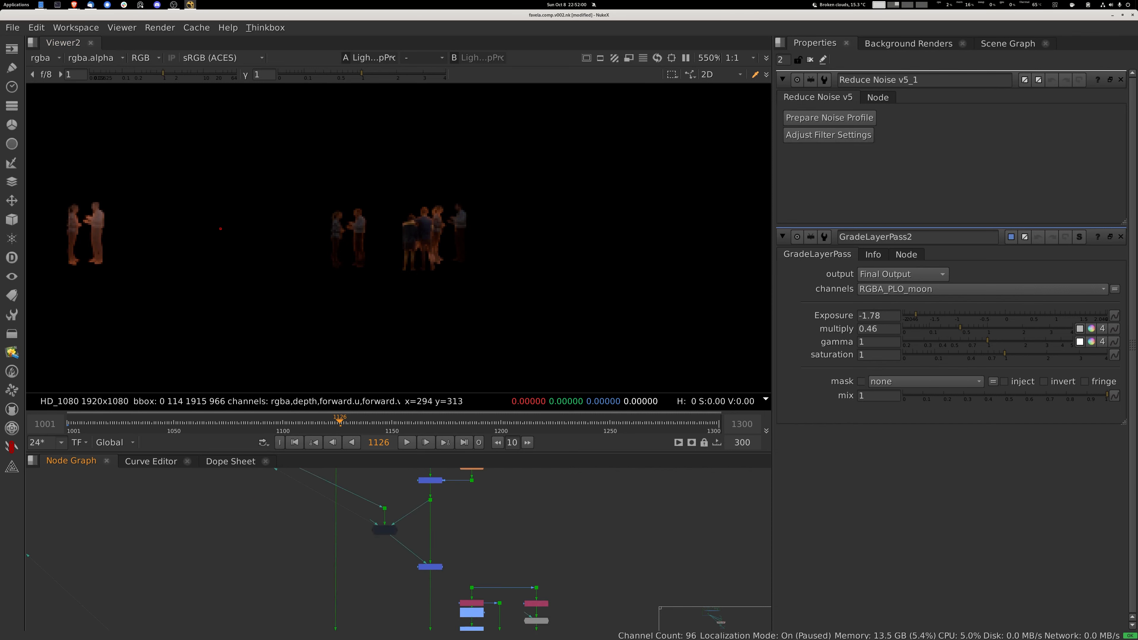
pyautogui.moveTo(515, 578); pyautogui.dragTo(534, 609, button='middle')
pyautogui.scroll(4, 533, 583)
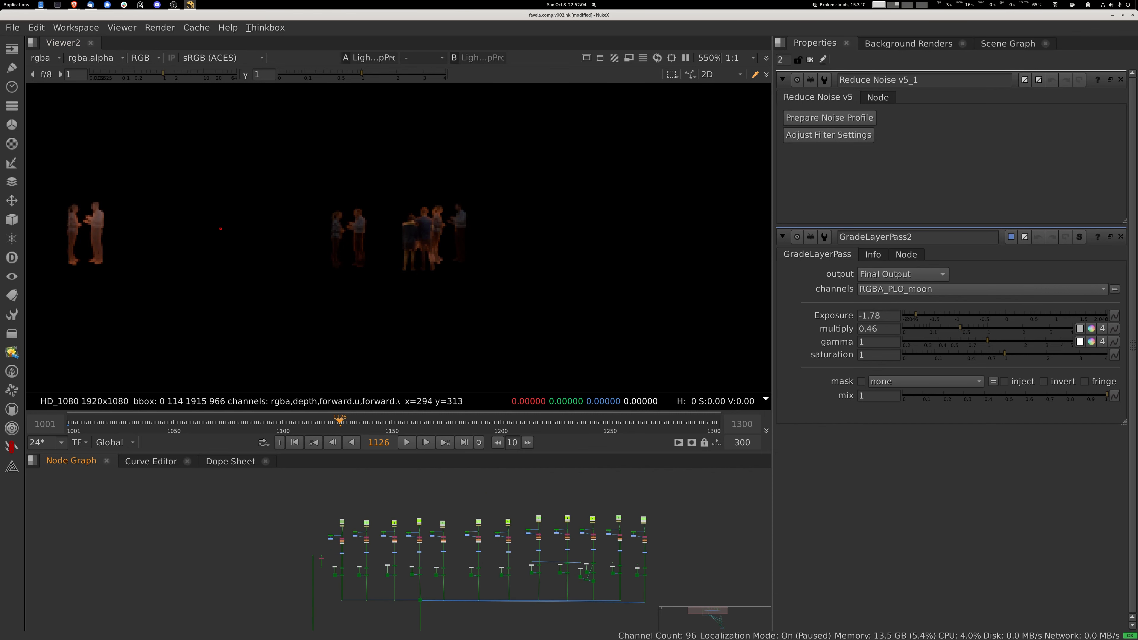
pyautogui.press('space')
pyautogui.scroll(5, 533, 582)
pyautogui.scroll(2, 533, 582)
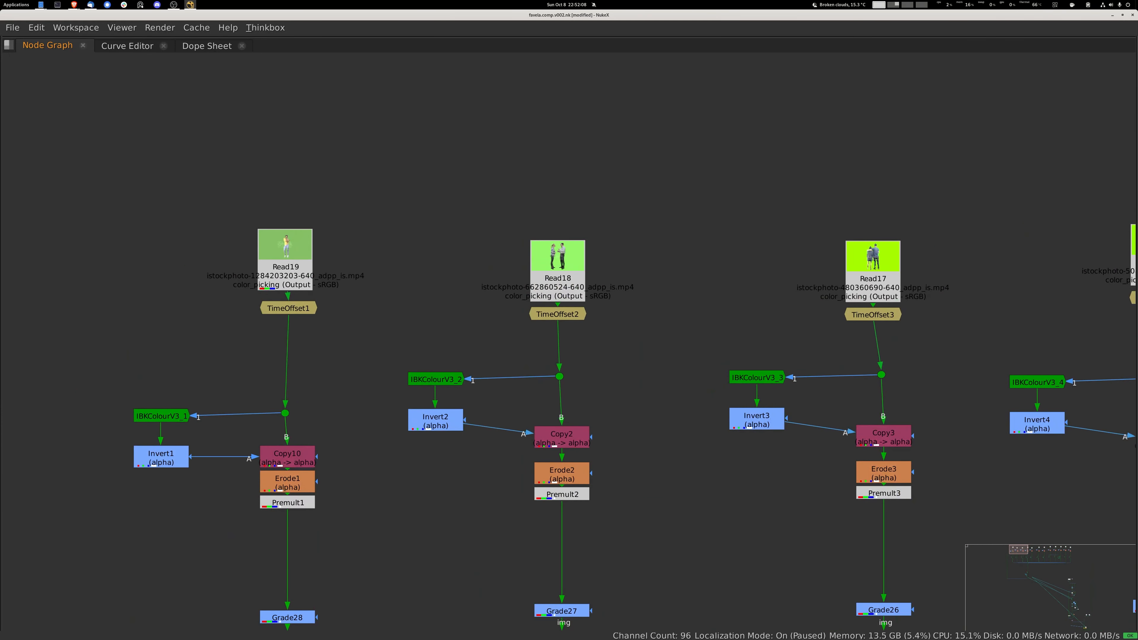
pyautogui.press('space')
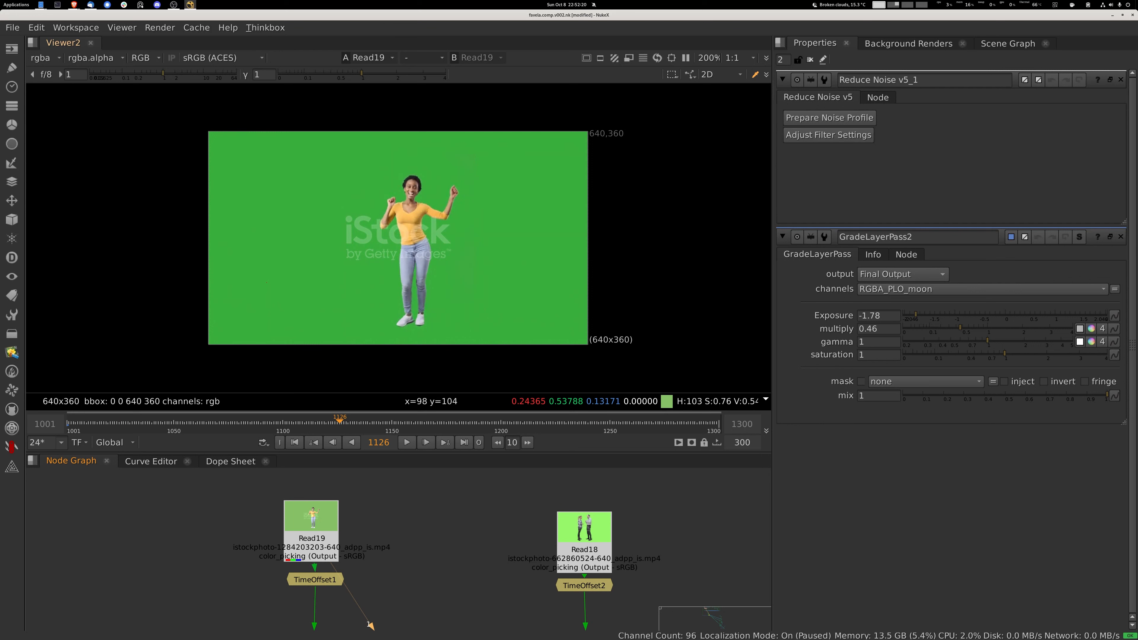
# - View the Read18 clip, set the timeline range to Input and scrub to frame 155
pyautogui.click(584, 549)
pyautogui.press('1')
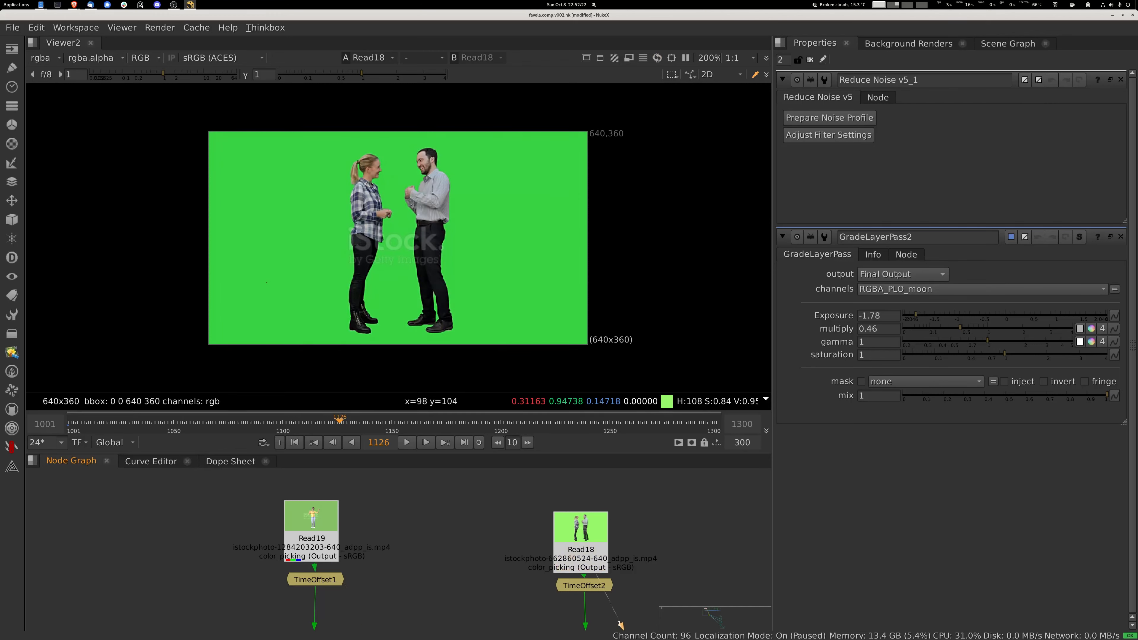
pyautogui.moveTo(584, 549); pyautogui.dragTo(418, 511, button='middle')
pyautogui.moveTo(584, 524); pyautogui.dragTo(342, 550, button='middle')
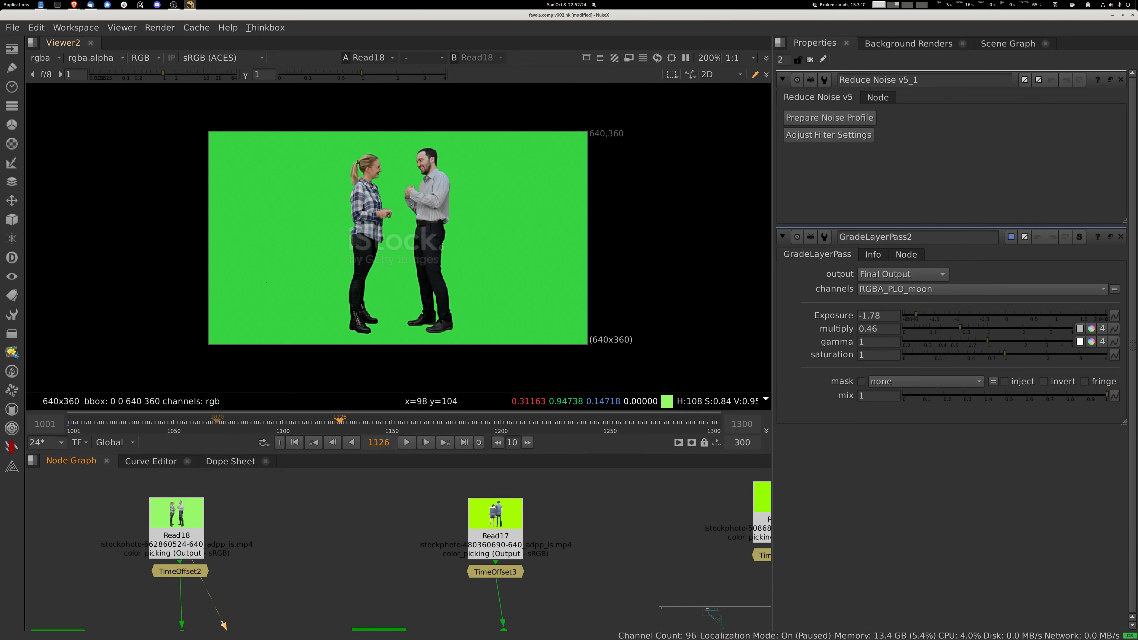
pyautogui.moveTo(219, 422); pyautogui.dragTo(189, 422)
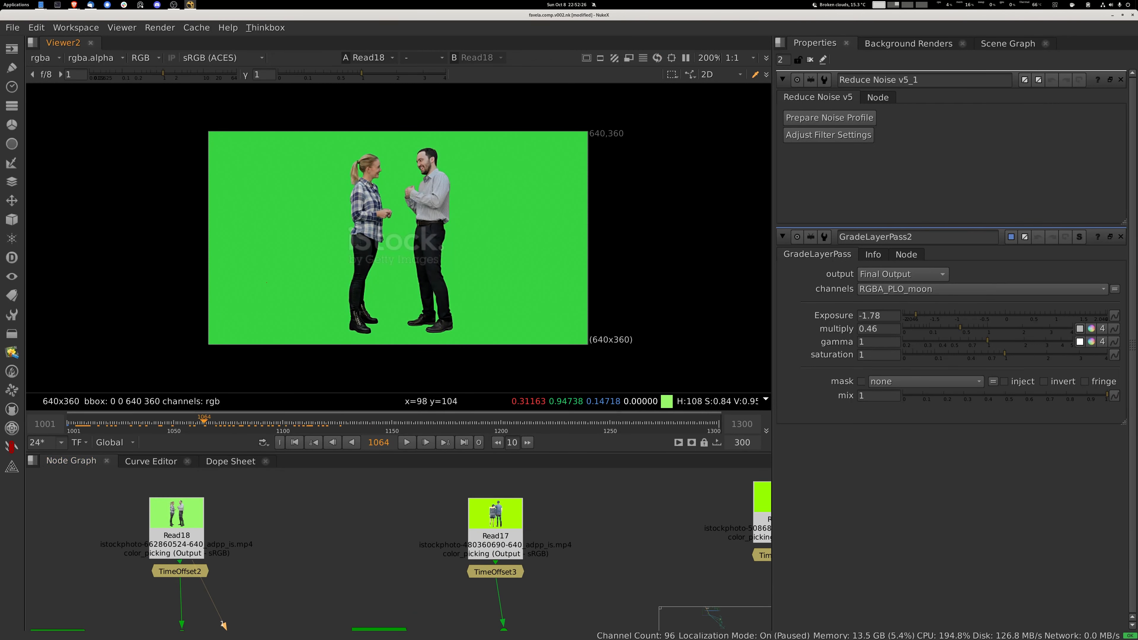
pyautogui.click(114, 442)
pyautogui.click(118, 471)
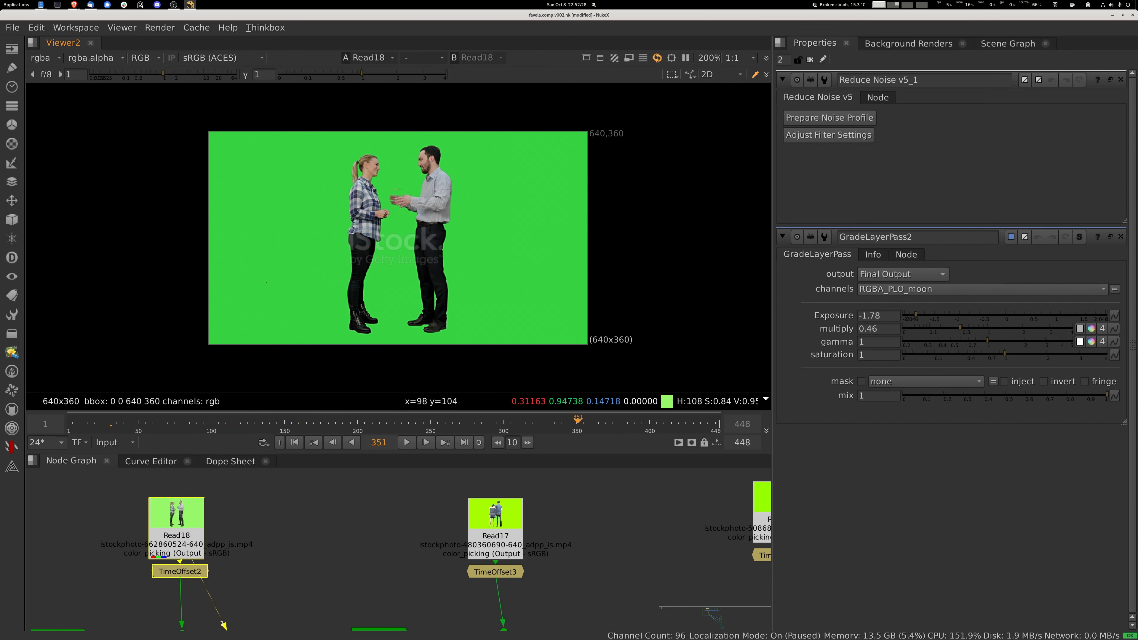
pyautogui.moveTo(275, 422); pyautogui.dragTo(292, 422)
# - View the Read17 clip and scrub through its footage
pyautogui.click(495, 542)
pyautogui.press('1')
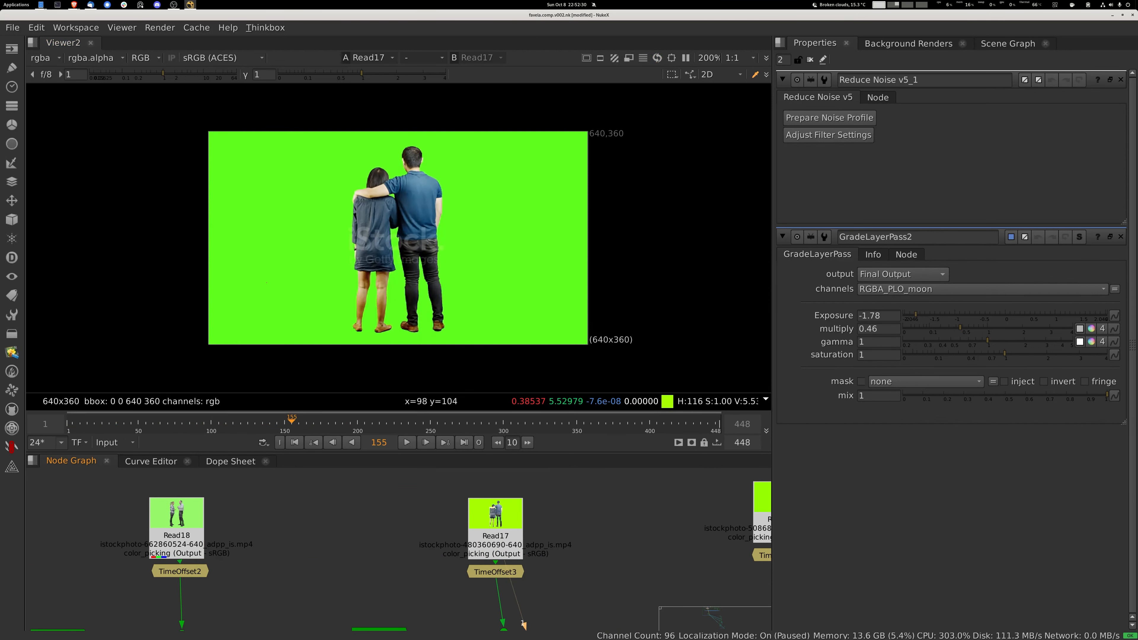
pyautogui.moveTo(132, 422); pyautogui.dragTo(258, 422)
# - View the clean green plate from the IBKColourV3_2 node in the Read18 branch
pyautogui.moveTo(313, 560); pyautogui.dragTo(534, 494, button='middle')
pyautogui.moveTo(278, 569); pyautogui.dragTo(346, 530, button='middle')
pyautogui.click(346, 530)
pyautogui.press('1')
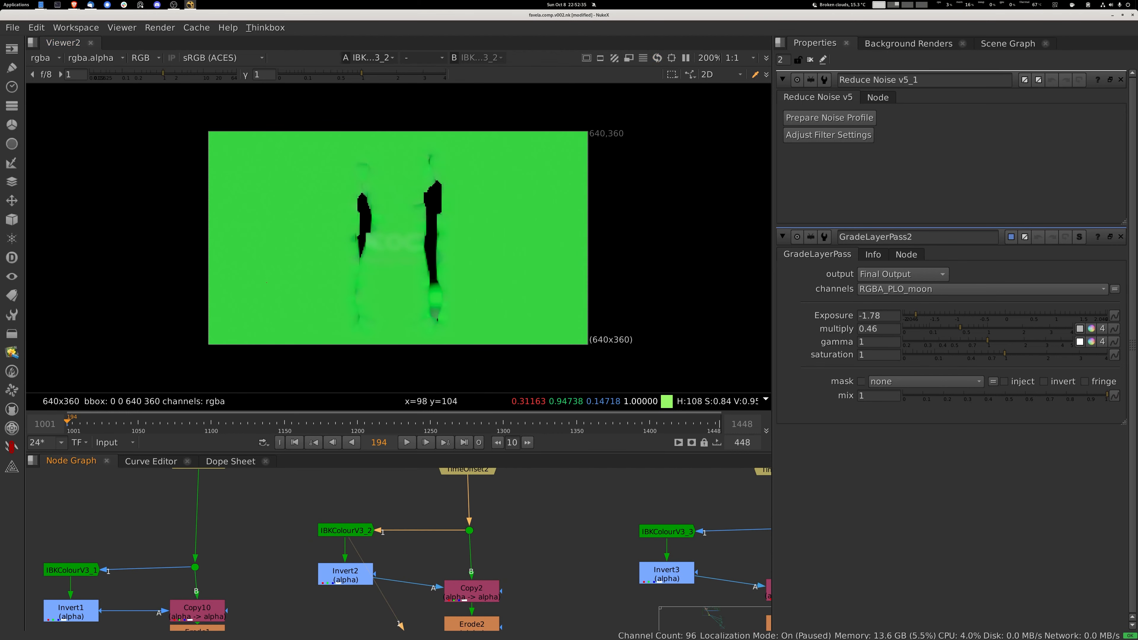
# - View the Copy2, Erode2 and Premult2 nodes in turn to follow the Read18 key
pyautogui.click(471, 591)
pyautogui.press('1')
pyautogui.moveTo(471, 591); pyautogui.dragTo(456, 534, button='middle')
pyautogui.click(457, 570)
pyautogui.press('1')
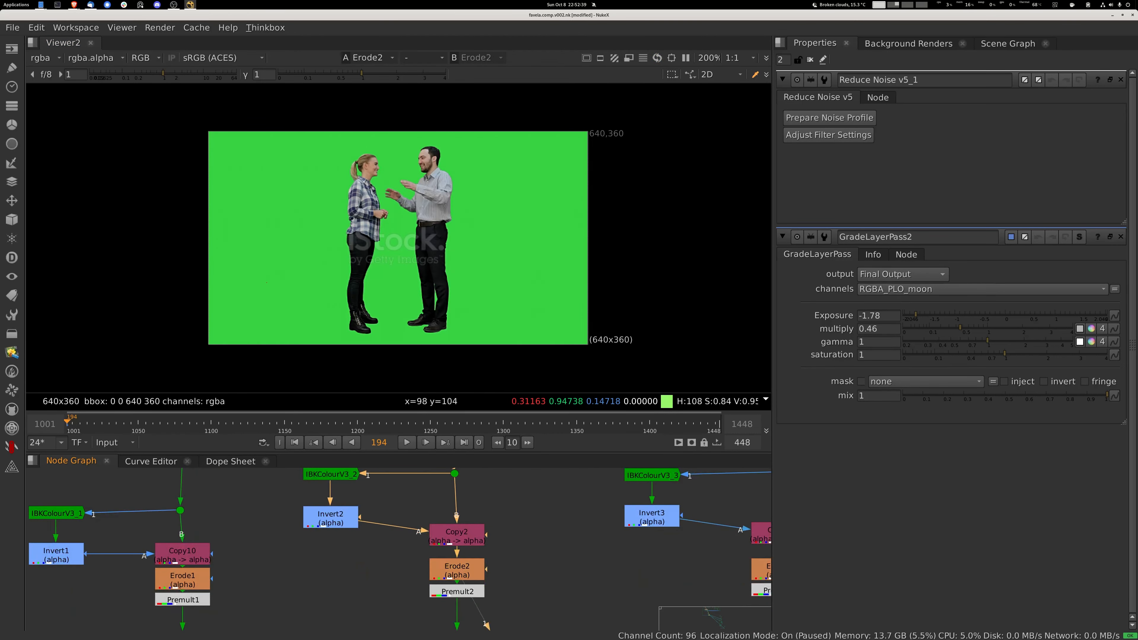
pyautogui.click(457, 591)
pyautogui.press('1')
# - Inspect the alpha channel of IBKColourV3_2 and of the Invert2 node that follows it
pyautogui.moveTo(457, 592); pyautogui.dragTo(443, 629, button='middle')
pyautogui.click(316, 510)
pyautogui.press('1')
pyautogui.press('a')
pyautogui.click(317, 554)
pyautogui.press('1')
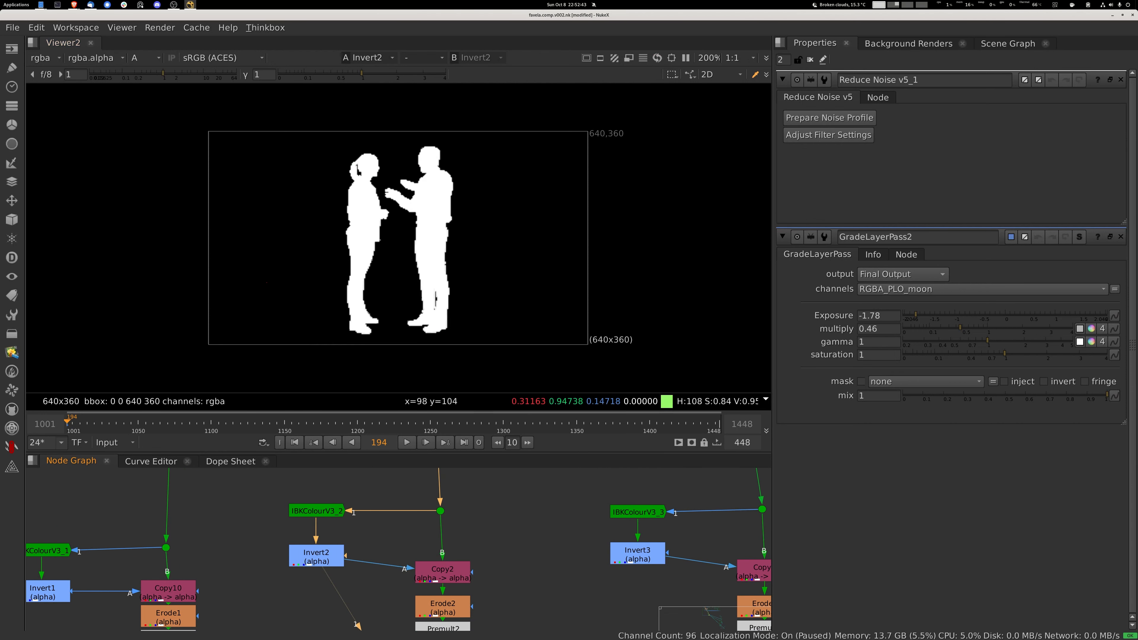
# - Compare the alpha matte at the Copy2 node with the eroded matte at Erode2
pyautogui.click(443, 572)
pyautogui.press('1')
pyautogui.moveTo(443, 572); pyautogui.dragTo(437, 534, button='middle')
pyautogui.click(436, 591)
pyautogui.press('1')
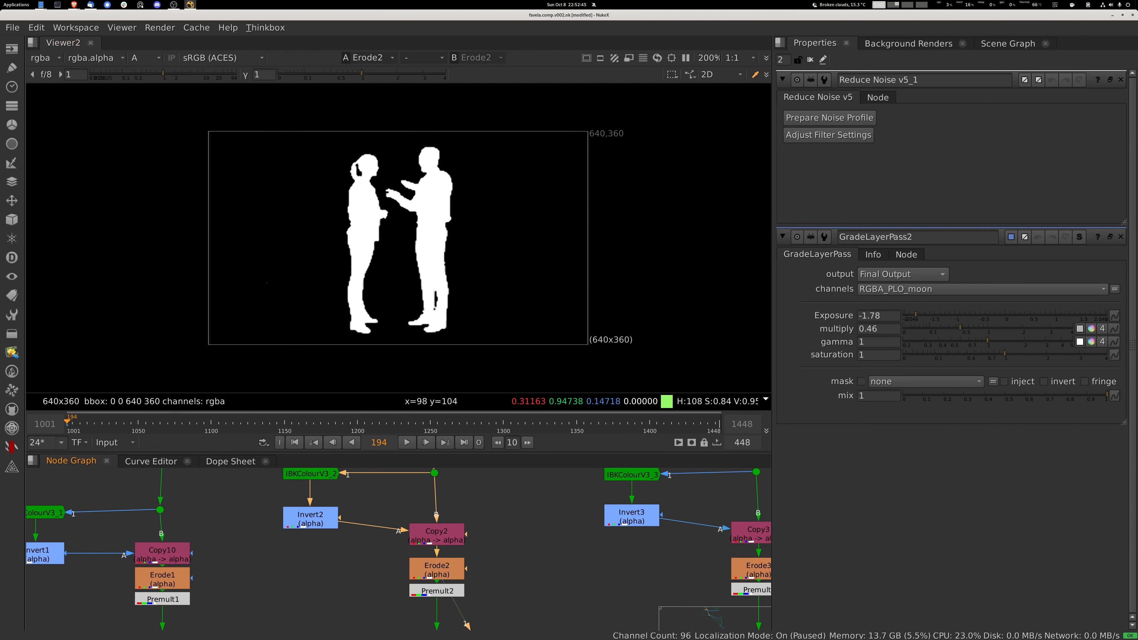
# - Switch the viewer back to full colour and view the keyed woman at the Premult1 node
pyautogui.press('a')
pyautogui.moveTo(162, 599); pyautogui.dragTo(363, 566, button='middle')
pyautogui.click(363, 566)
pyautogui.press('1')
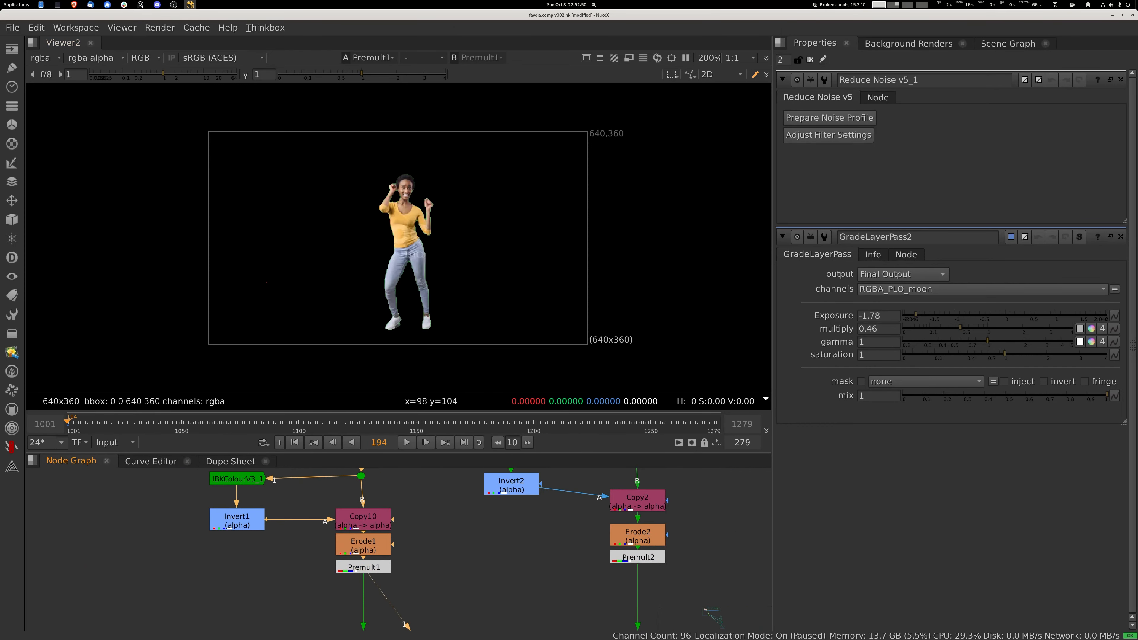
# - View the Read3 image and examine the lit shacks and windows across the favela towers up close
pyautogui.press('2')
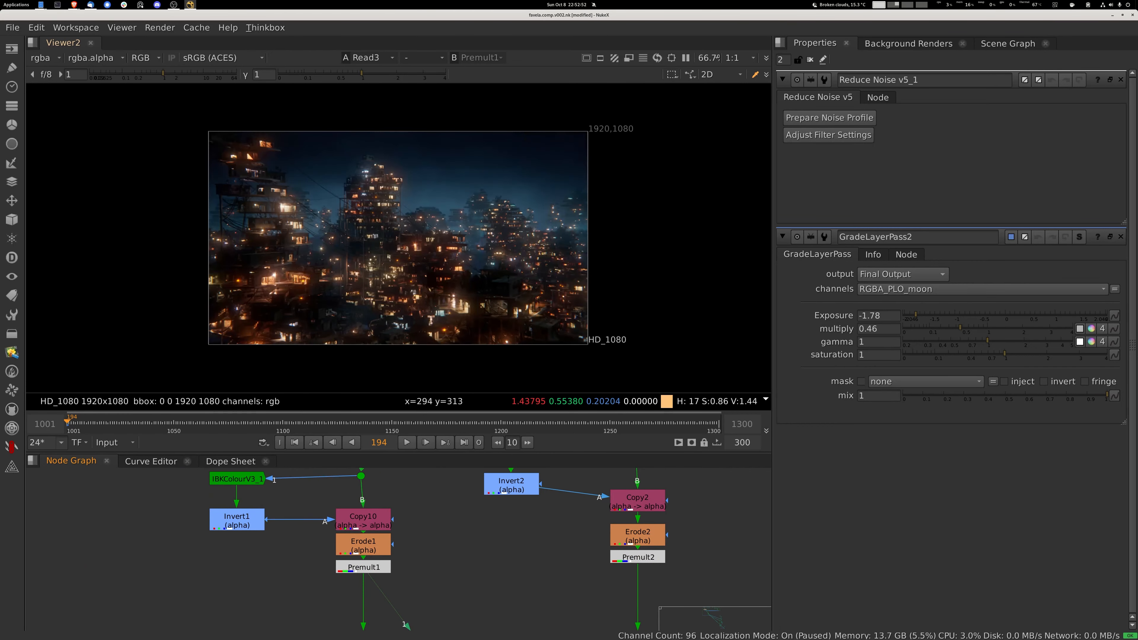
pyautogui.scroll(2, 289, 287)
pyautogui.scroll(4, 238, 280)
pyautogui.scroll(-3, 359, 267)
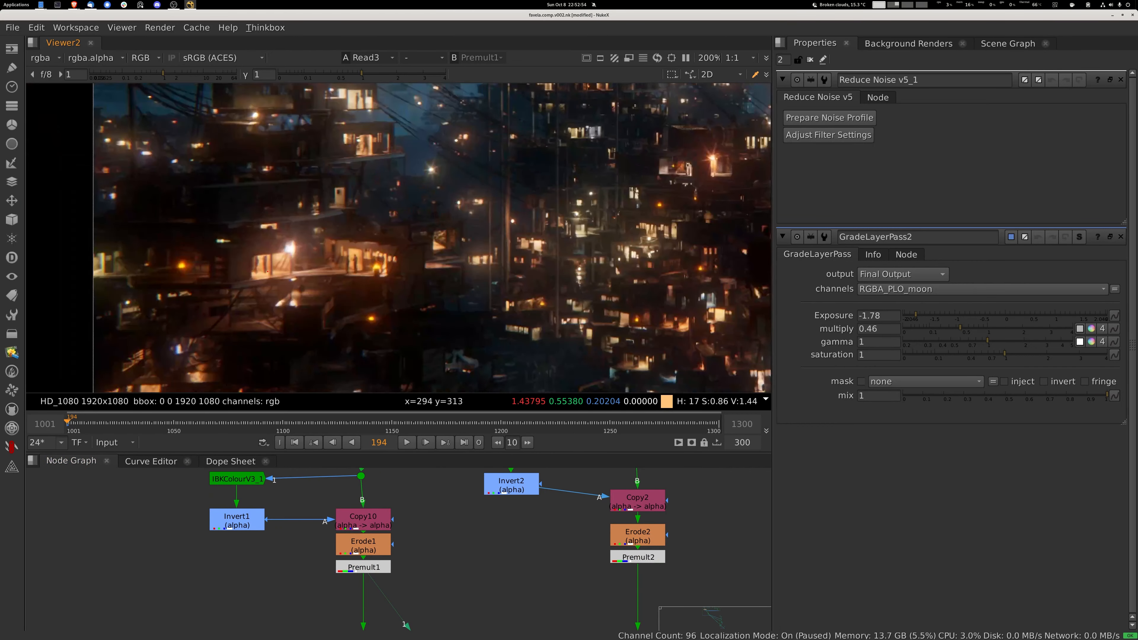
pyautogui.moveTo(356, 266); pyautogui.dragTo(245, 301, button='middle')
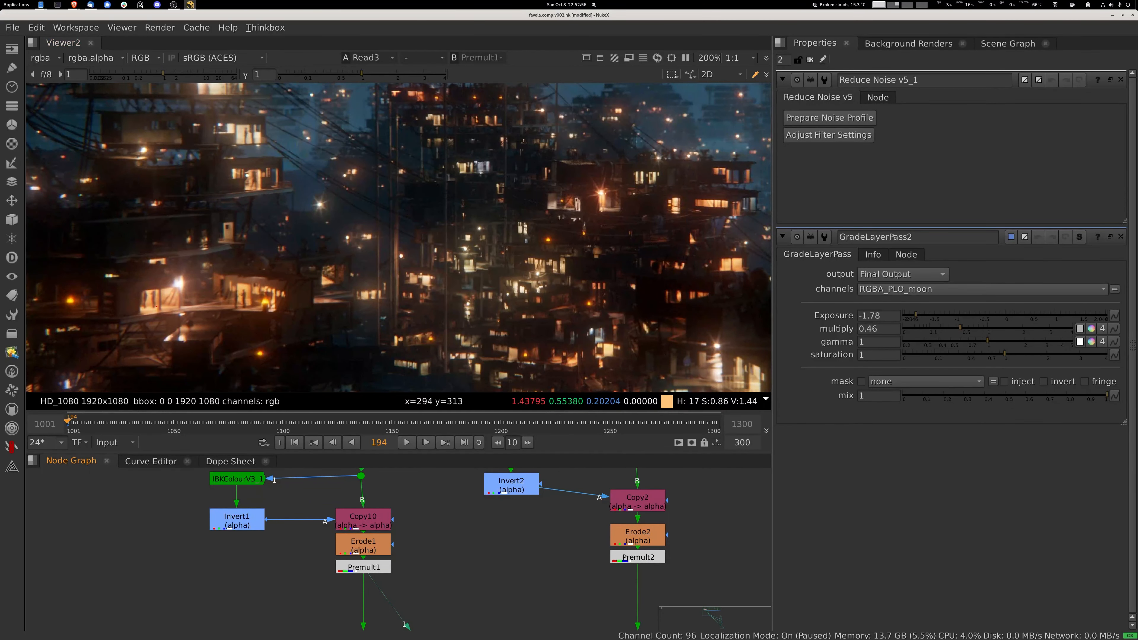
pyautogui.scroll(-4, 305, 538)
pyautogui.scroll(-3, 383, 543)
pyautogui.moveTo(305, 538); pyautogui.dragTo(359, 486, button='middle')
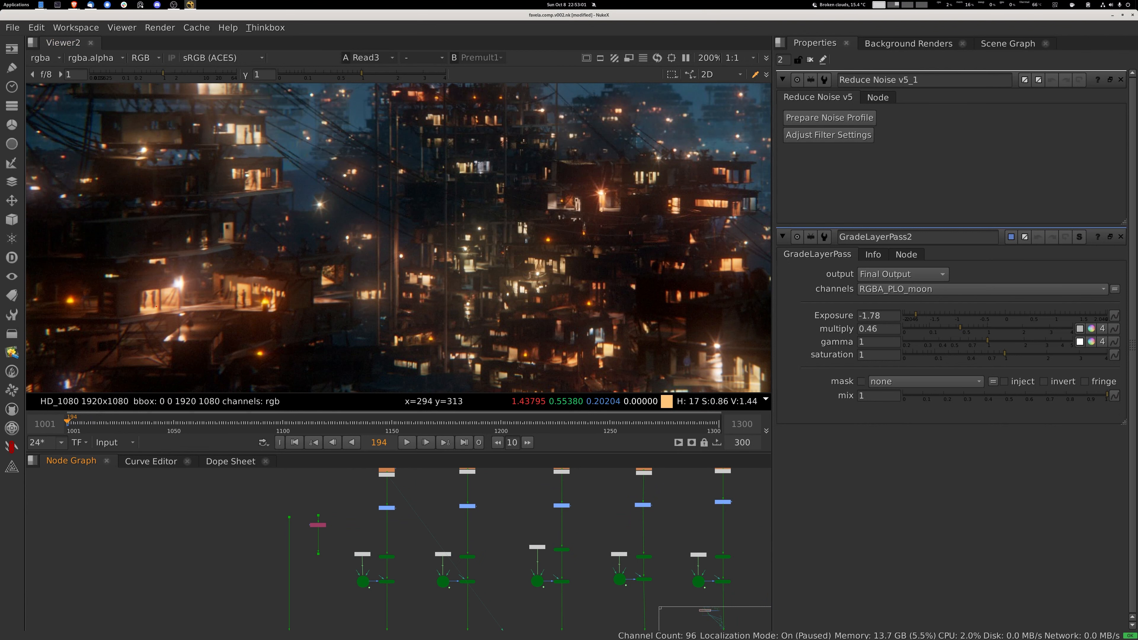
pyautogui.moveTo(518, 207); pyautogui.dragTo(278, 268, button='middle')
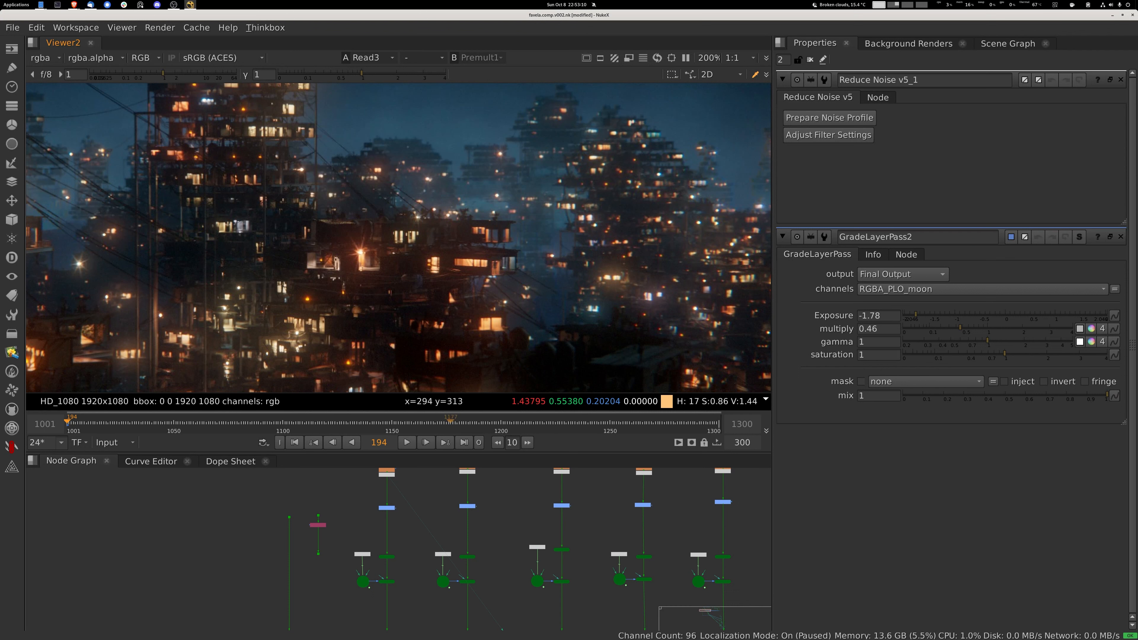
# - View the position pass at Shuffle7 fitted to the frame and open the node's properties
pyautogui.scroll(2, 291, 533)
pyautogui.scroll(3, 314, 502)
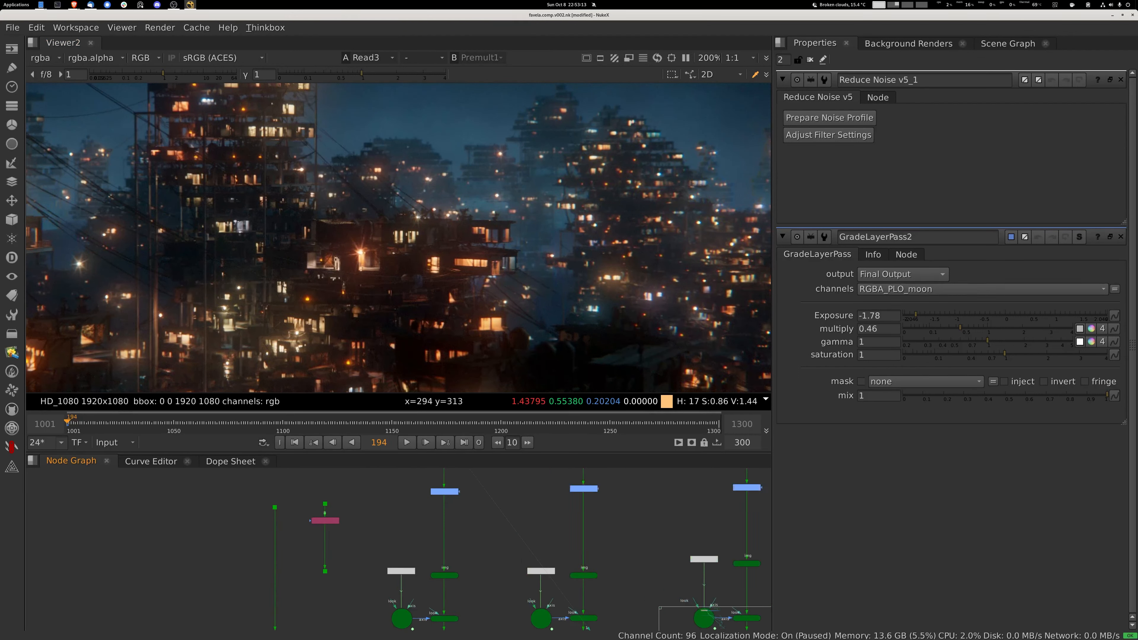
pyautogui.moveTo(349, 512); pyautogui.dragTo(345, 539)
pyautogui.click(347, 511)
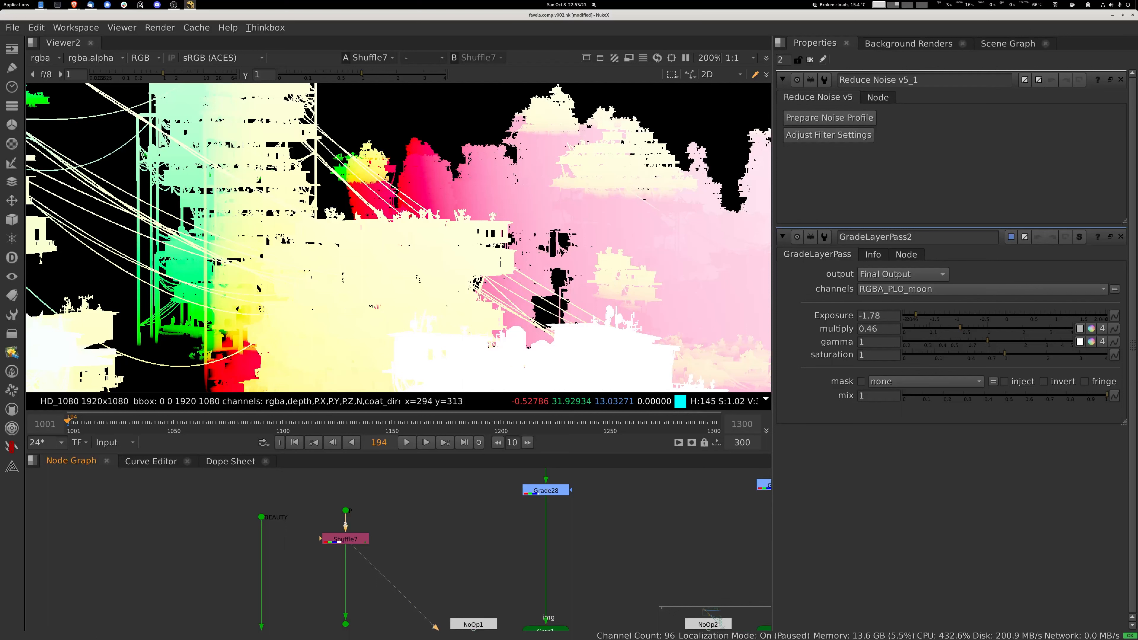
pyautogui.press('f')
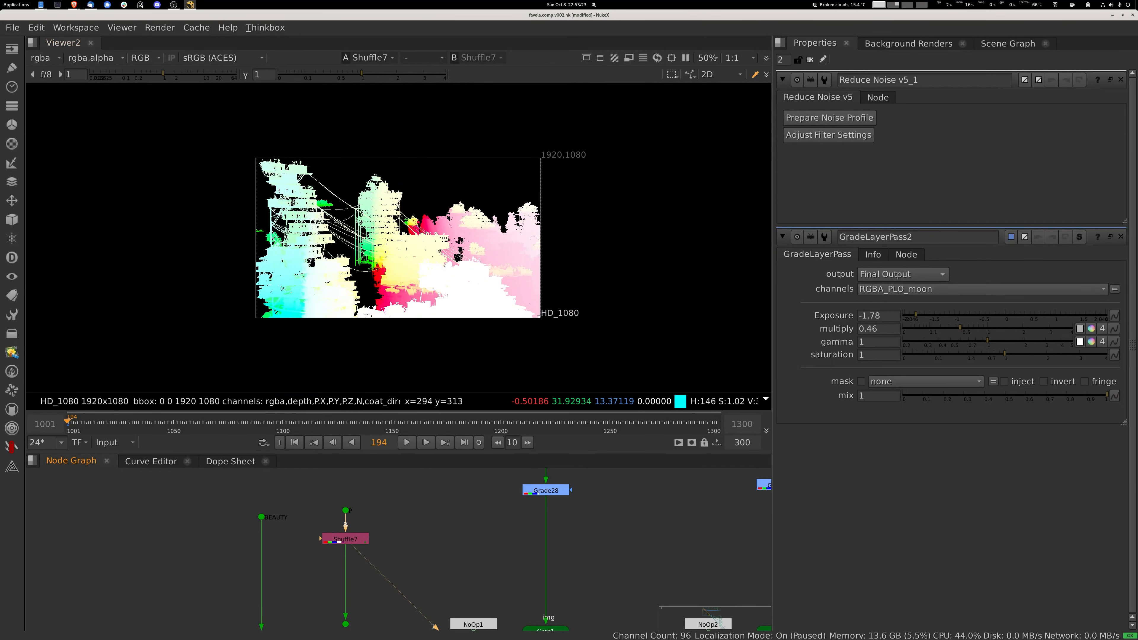
pyautogui.doubleClick(345, 538)
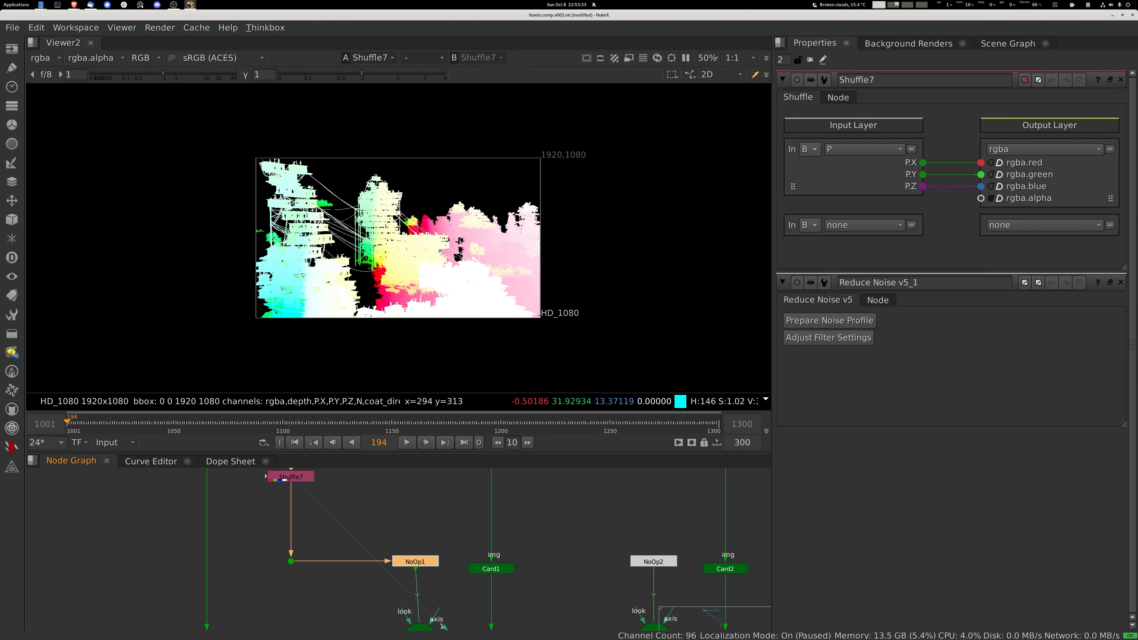
# - Open NoOp1's properties and its user knob manager, and browse the knob types available to add alongside pPicker
pyautogui.scroll(3, 398, 549)
pyautogui.moveTo(252, 536); pyautogui.dragTo(259, 536)
pyautogui.press('Return')
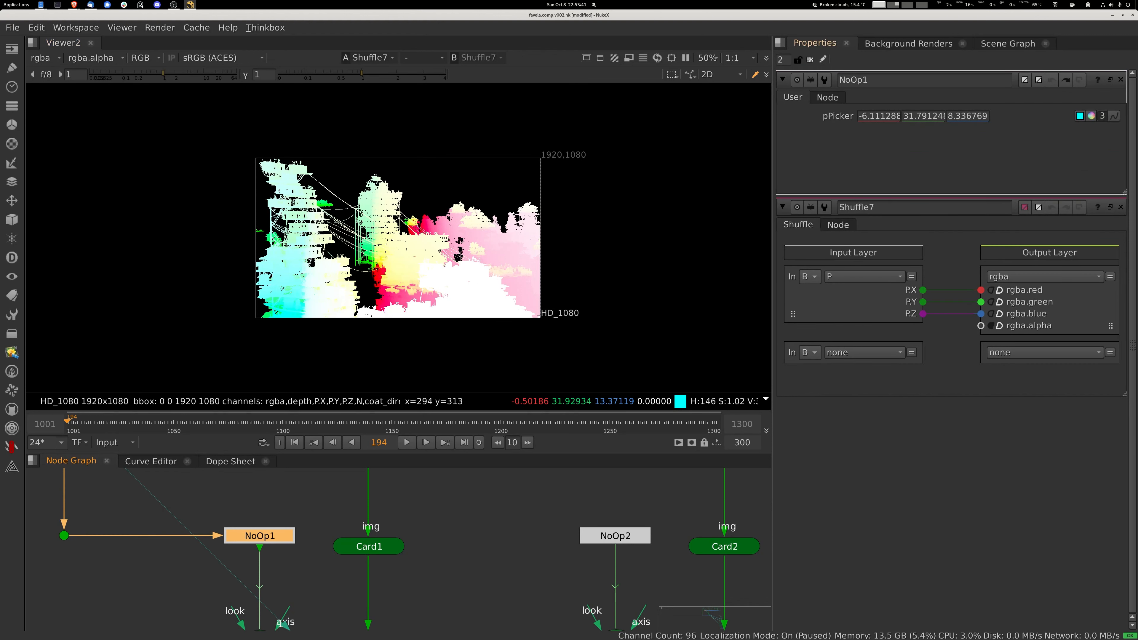
pyautogui.rightClick(809, 99)
pyautogui.click(829, 105)
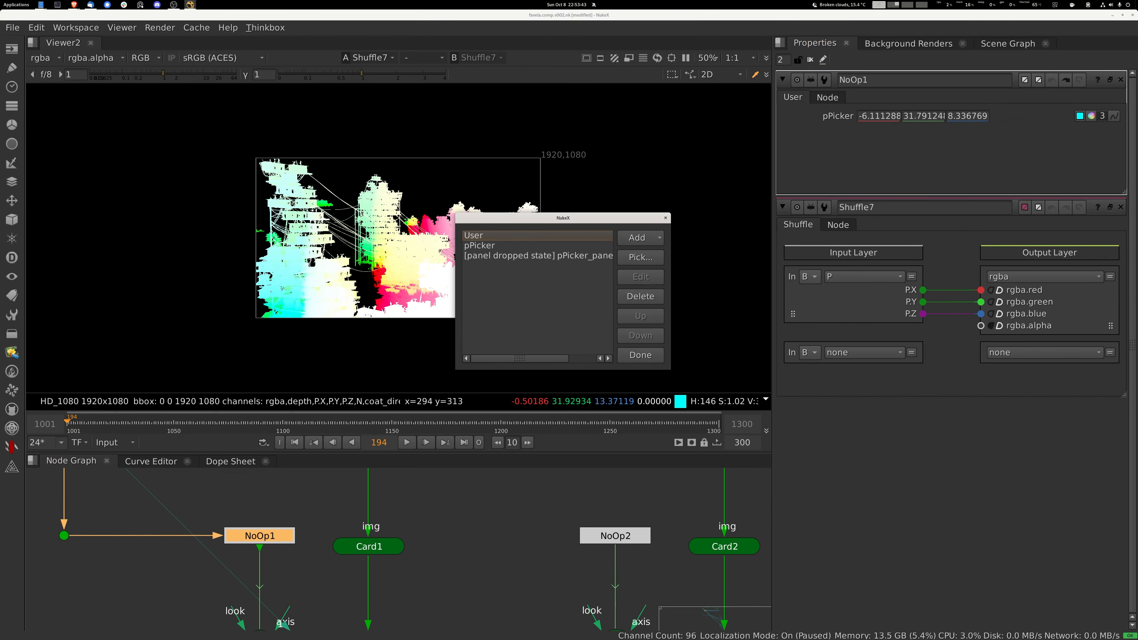
pyautogui.click(478, 245)
pyautogui.click(638, 238)
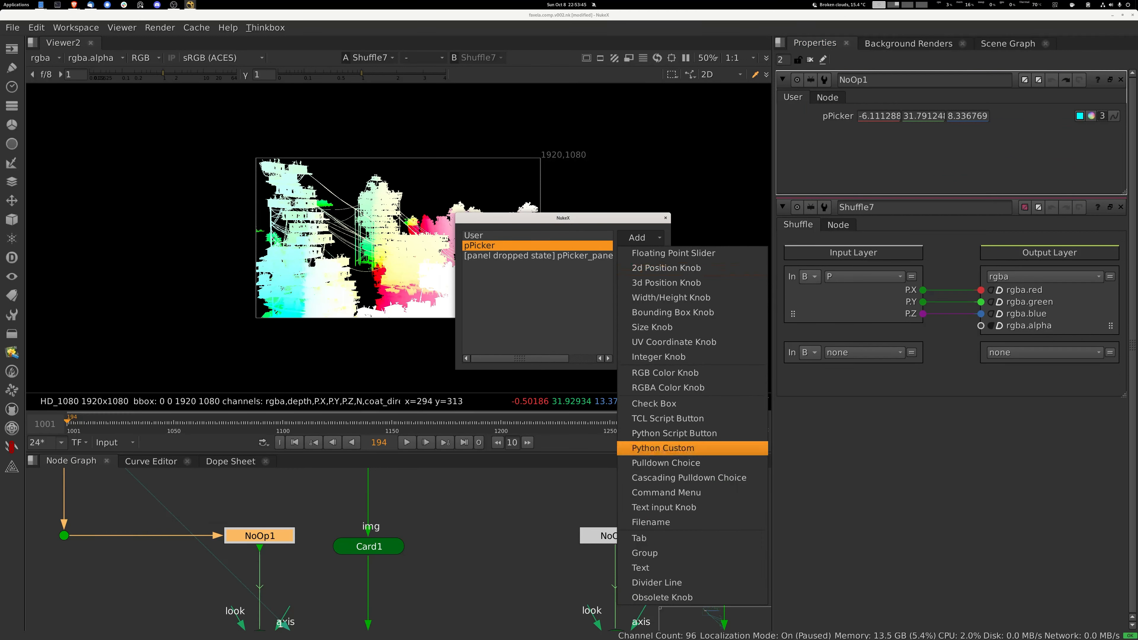
pyautogui.press('Up')
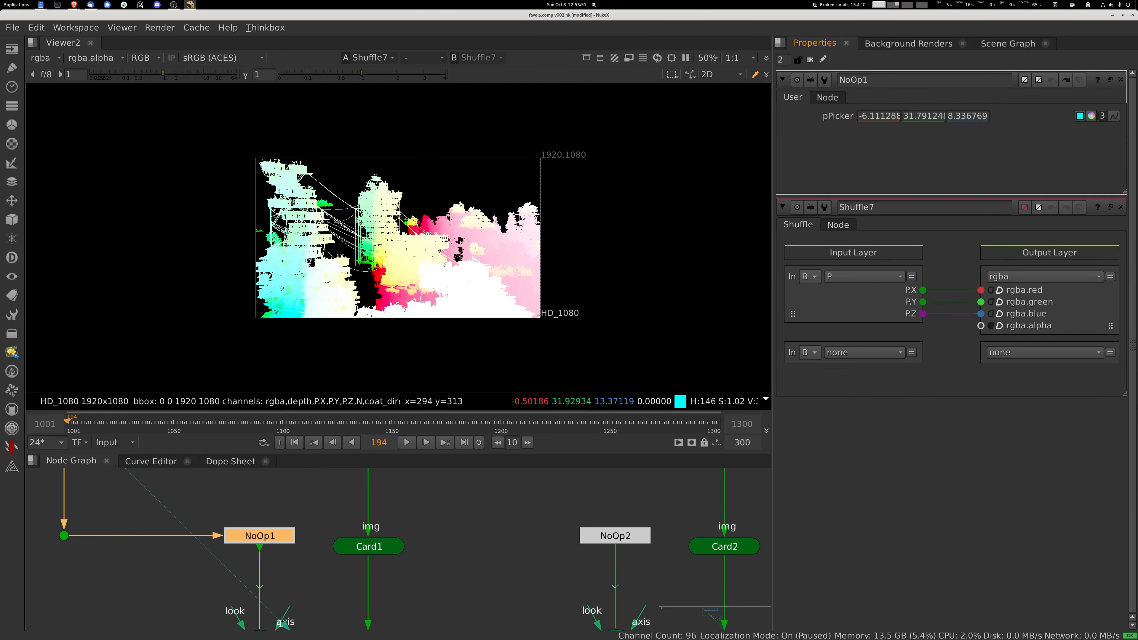
# - Open the Axis1 properties to inspect its expression-linked translate values against NoOp1's pPicker
pyautogui.moveTo(259, 582); pyautogui.dragTo(324, 522, button='middle')
pyautogui.doubleClick(324, 594)
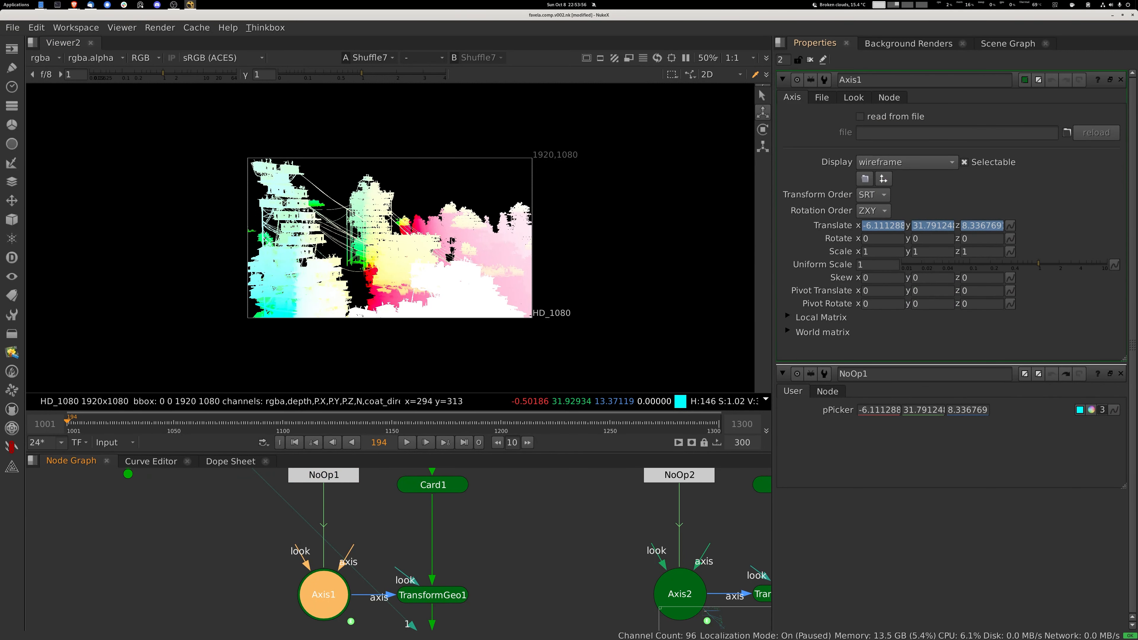
pyautogui.press('n')
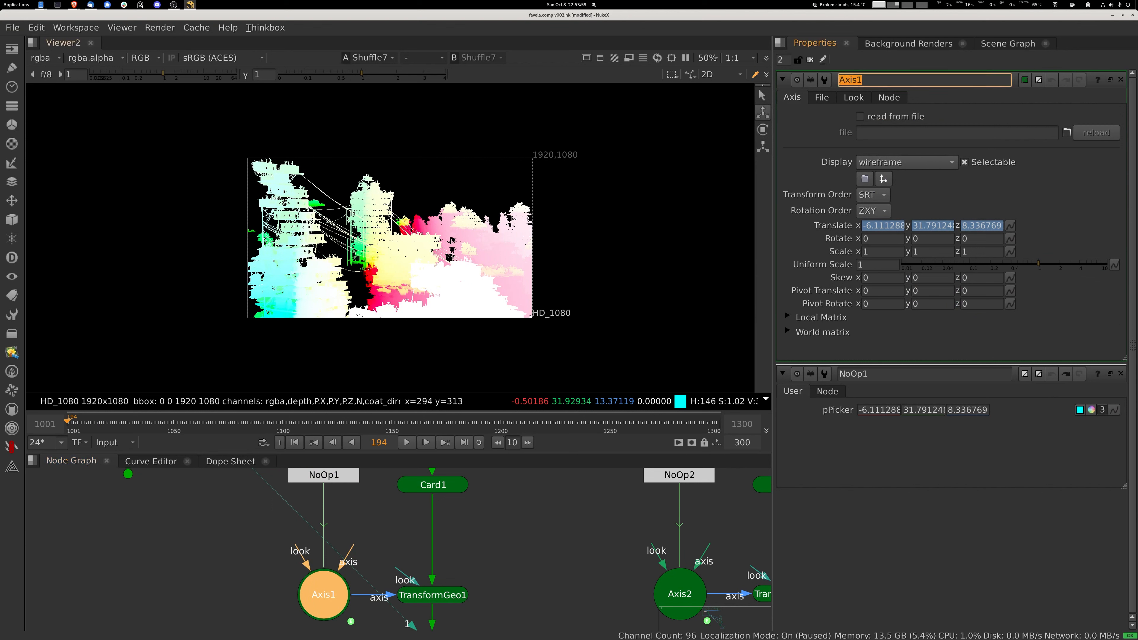
pyautogui.press('Escape')
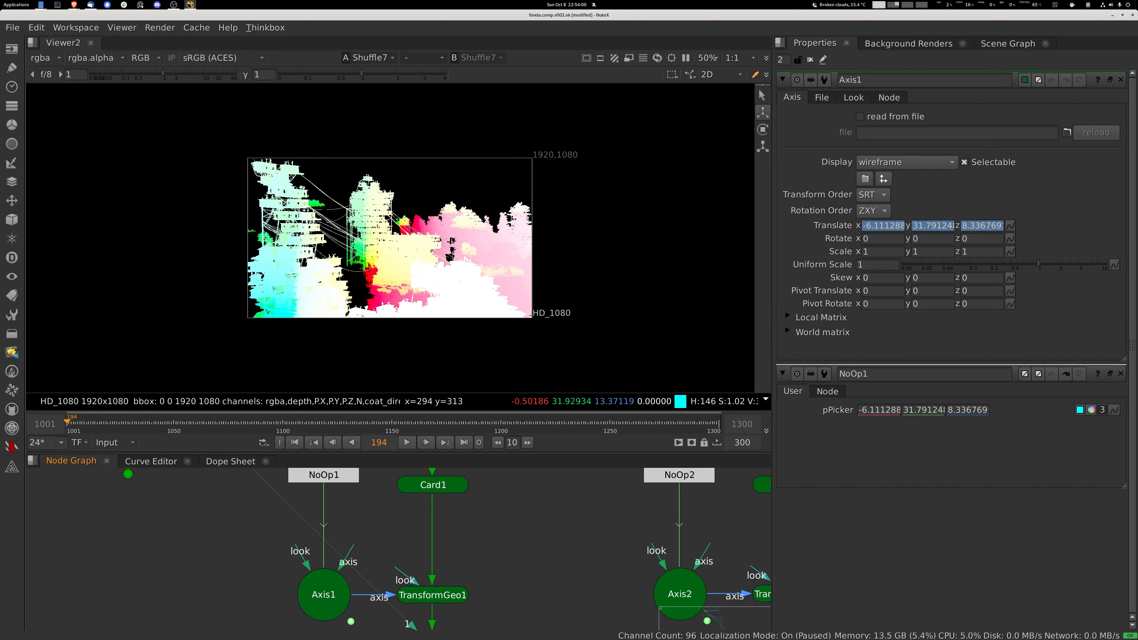
# - View the darkened woman at the Grade28 node and follow its branch down to Card1 and TransformGeo1
pyautogui.moveTo(448, 477); pyautogui.dragTo(442, 561, button='middle')
pyautogui.scroll(-3, 446, 475)
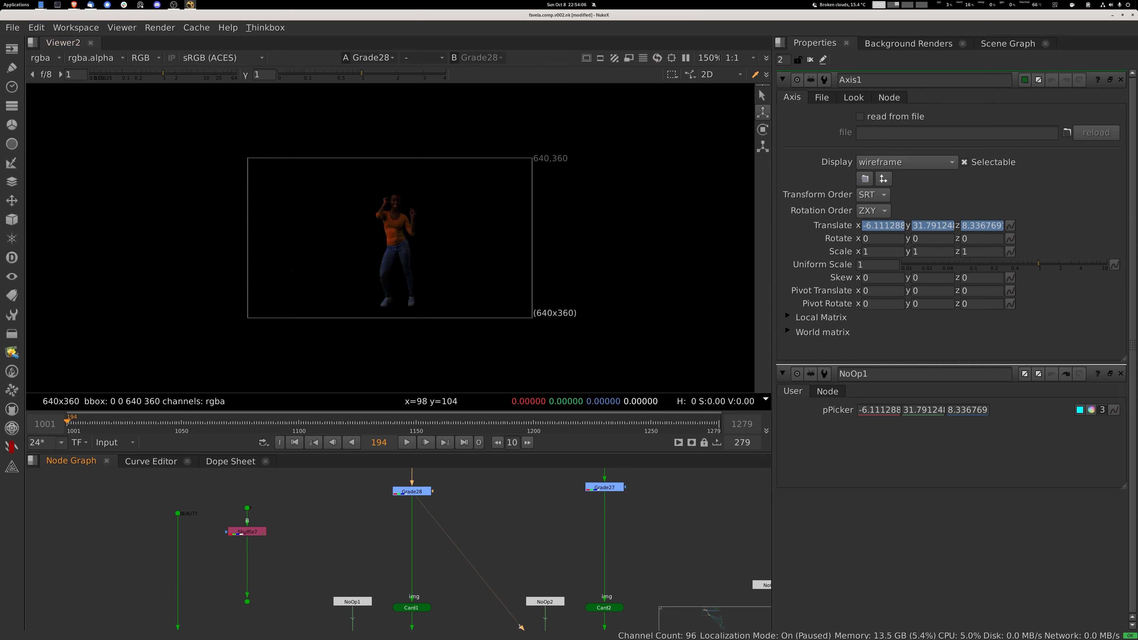
pyautogui.moveTo(448, 601); pyautogui.dragTo(443, 532, button='middle')
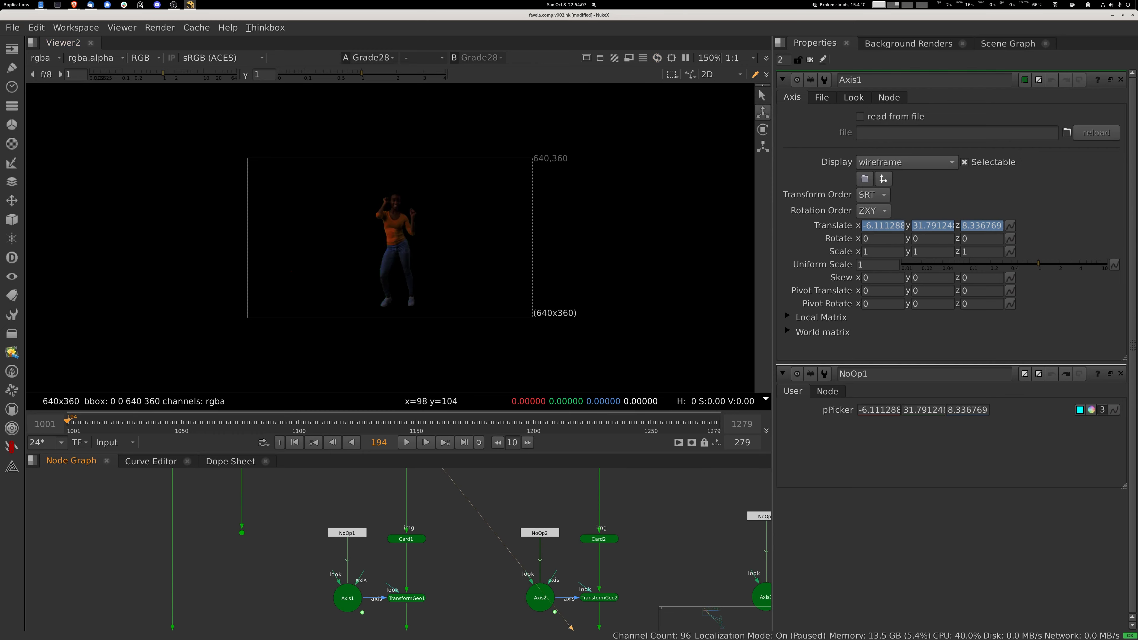
# - View Card2 in the 3D viewer and examine the card carrying the keyed couple from an angle
pyautogui.moveTo(598, 539); pyautogui.dragTo(451, 583, button='middle')
pyautogui.click(452, 581)
pyautogui.press('1')
pyautogui.scroll(3, 389, 237)
pyautogui.keyDown('ctrl'); pyautogui.moveTo(390, 237); pyautogui.dragTo(444, 231); pyautogui.keyUp('ctrl')
pyautogui.scroll(5, 390, 238)
pyautogui.scroll(-7, 389, 238)
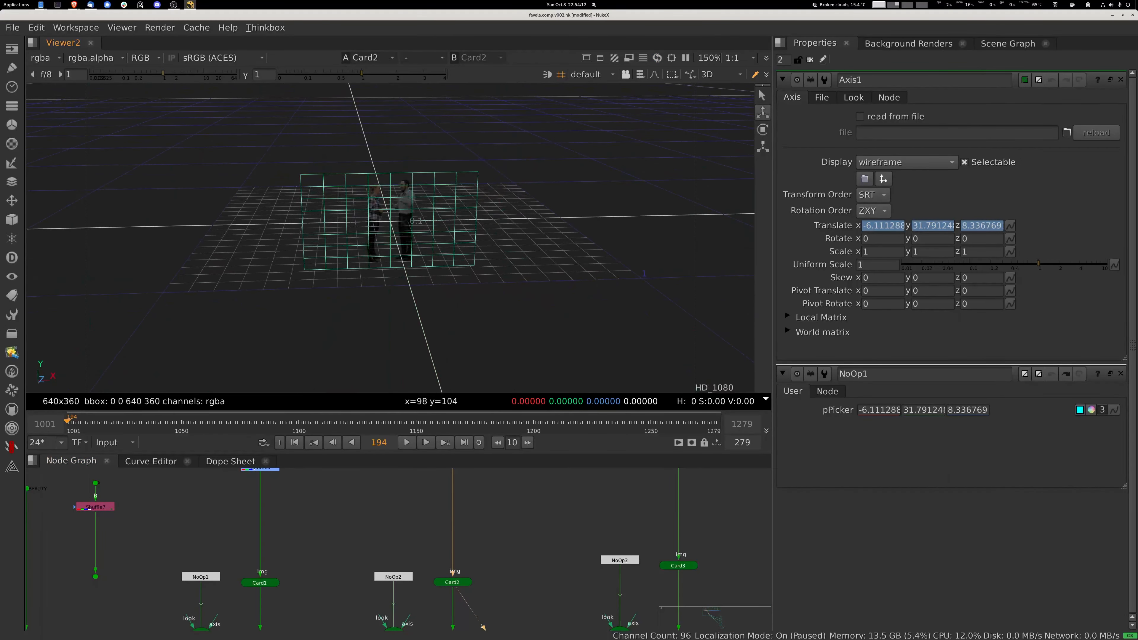
# - View TransformGeo2 framed in 3D and open its properties to inspect the uniform scale and pivot placement
pyautogui.moveTo(452, 627); pyautogui.dragTo(460, 506, button='middle')
pyautogui.click(460, 519)
pyautogui.press('1')
pyautogui.doubleClick(460, 518)
pyautogui.press('f')
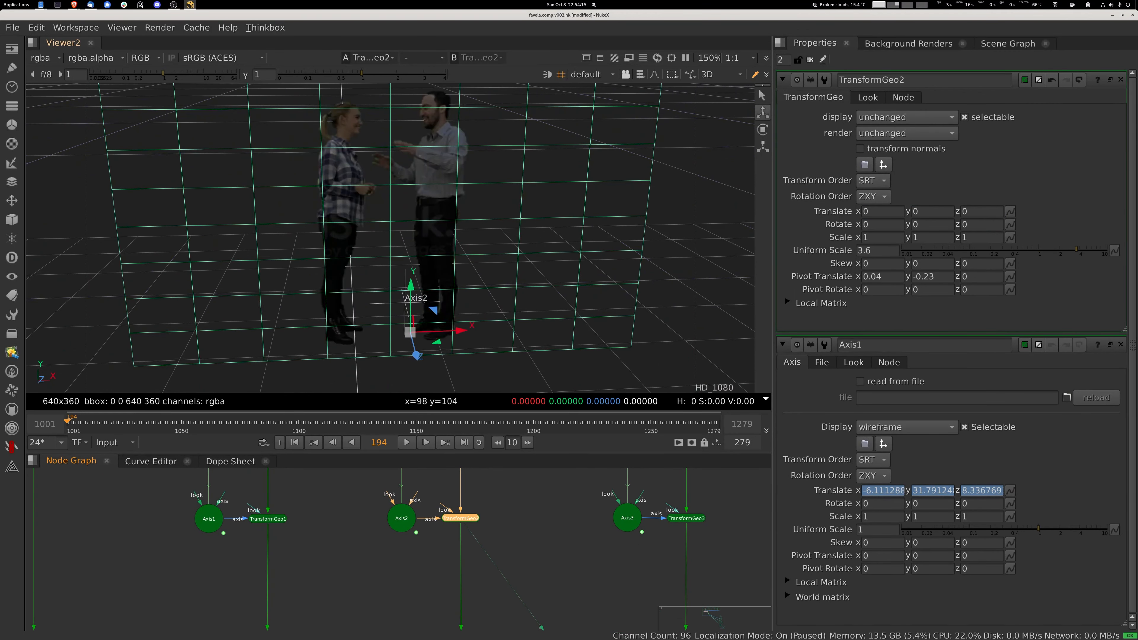
pyautogui.click(523, 534)
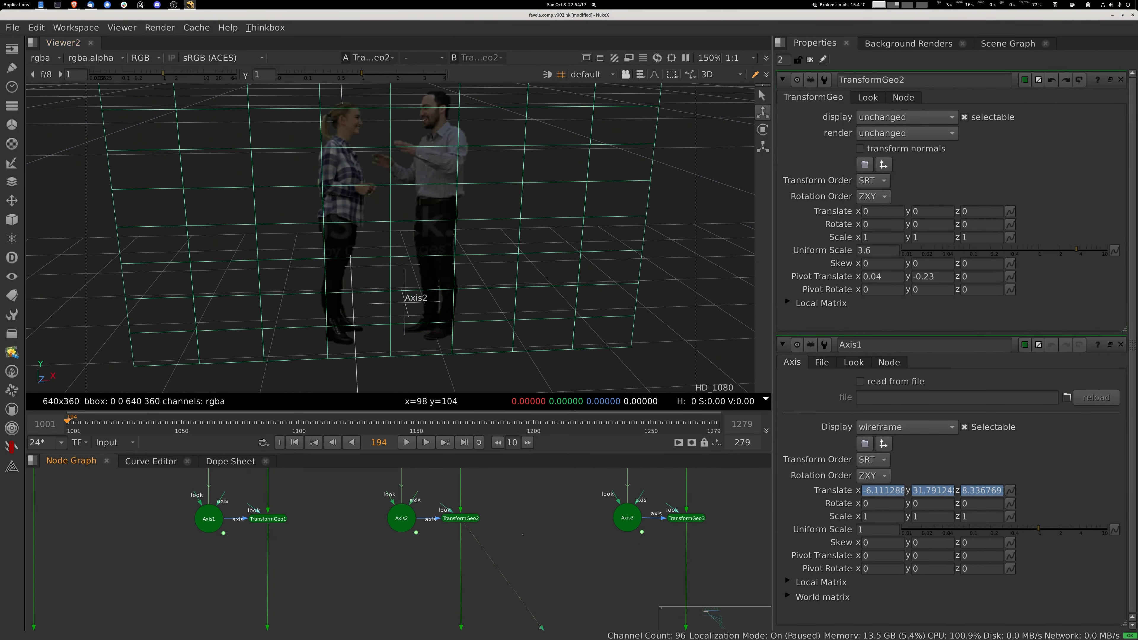
pyautogui.moveTo(523, 534); pyautogui.dragTo(487, 557, button='middle')
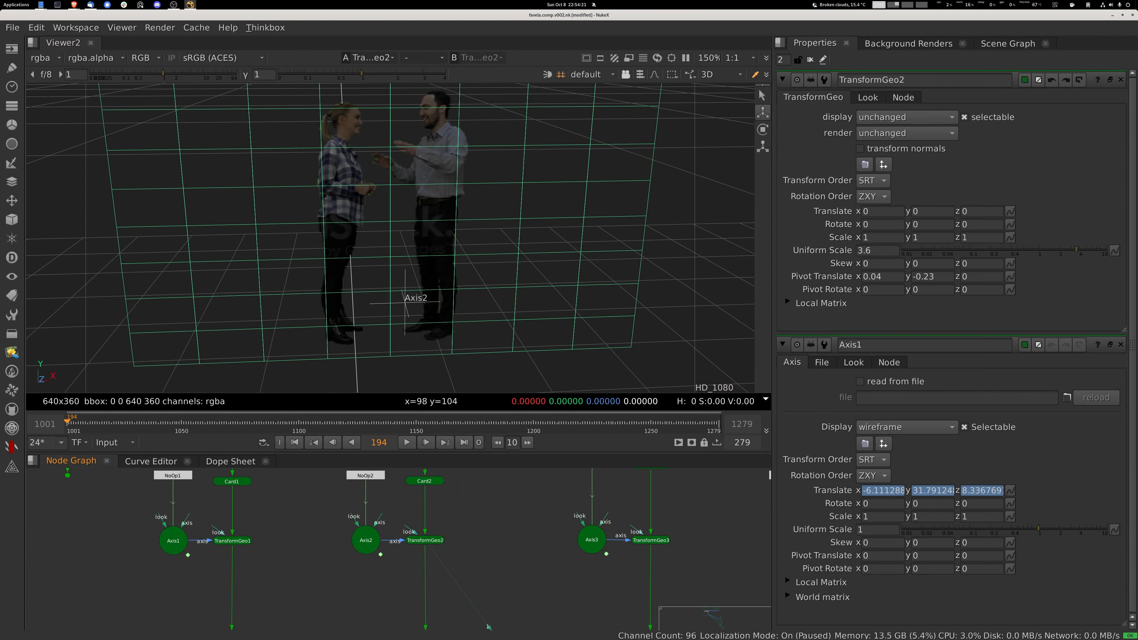
# - Trace the people branches through the enlarged node graph to Scene1, then down to Camera1 and ScanlineRender2
pyautogui.scroll(-6, 489, 627)
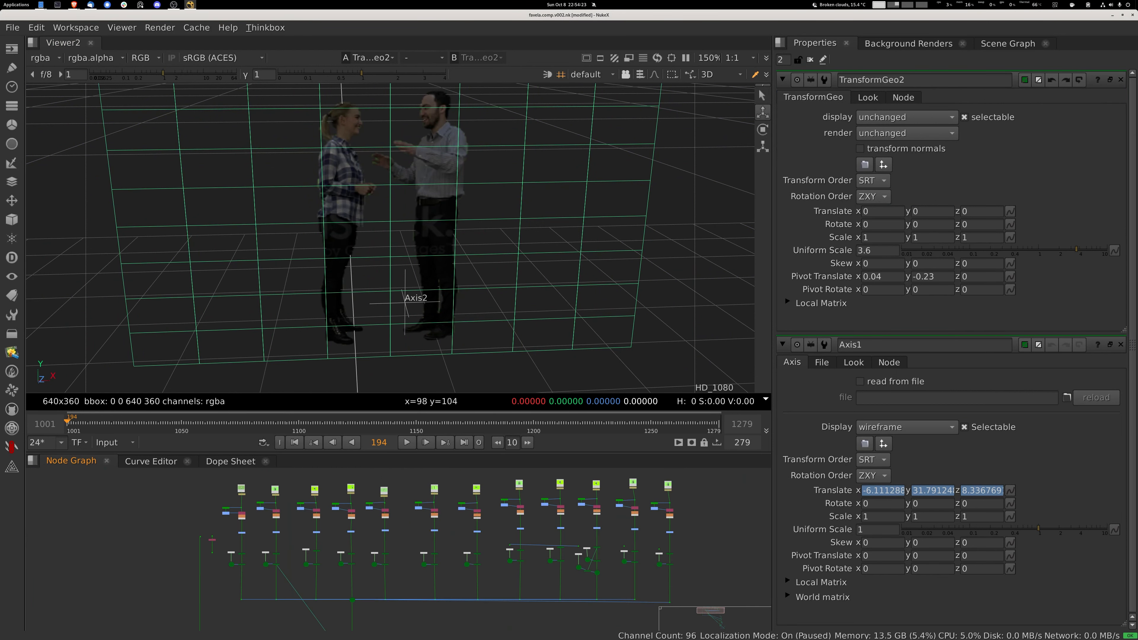
pyautogui.moveTo(452, 534); pyautogui.dragTo(378, 539, button='middle')
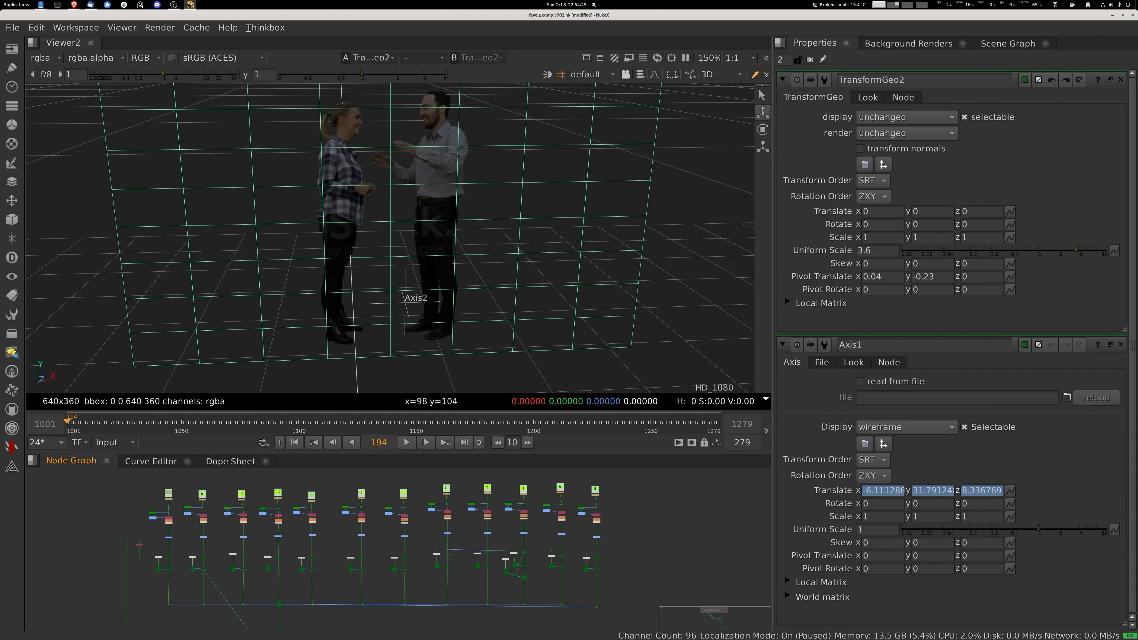
pyautogui.scroll(8, 385, 538)
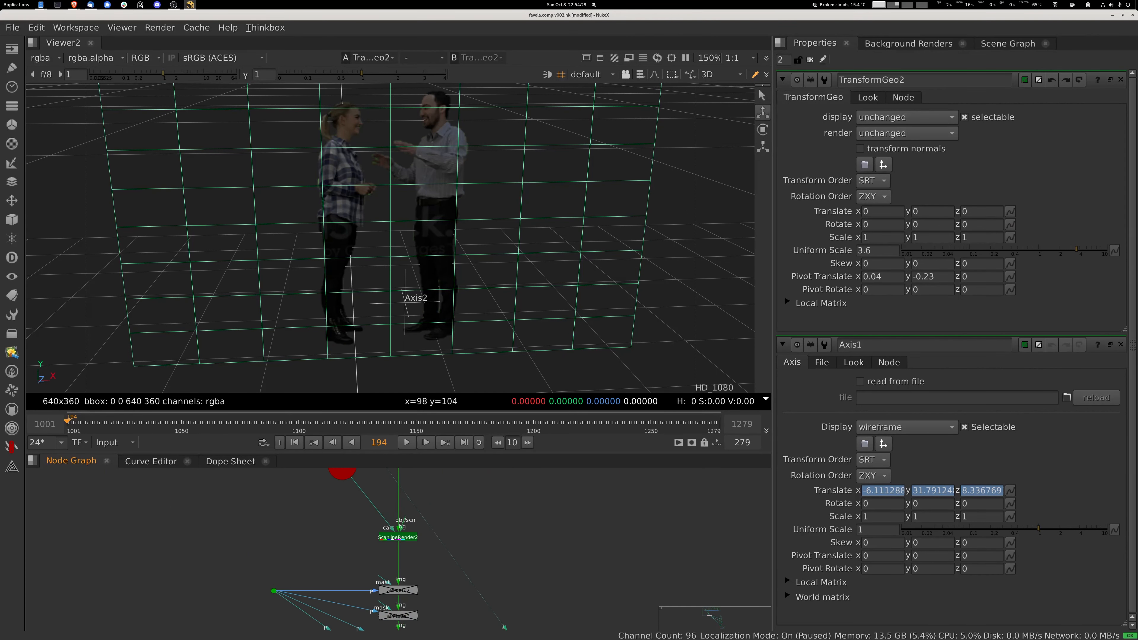
pyautogui.scroll(-5, 394, 547)
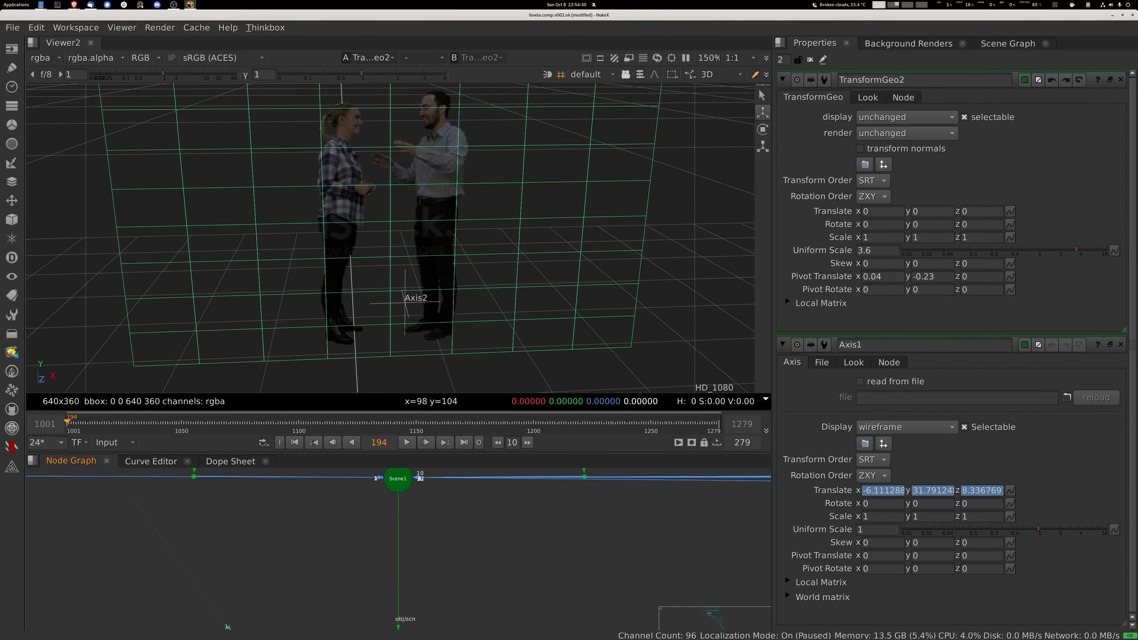
pyautogui.press('space')
pyautogui.moveTo(510, 432); pyautogui.dragTo(618, 444, button='middle')
pyautogui.scroll(-2, 618, 445)
pyautogui.scroll(5, 570, 584)
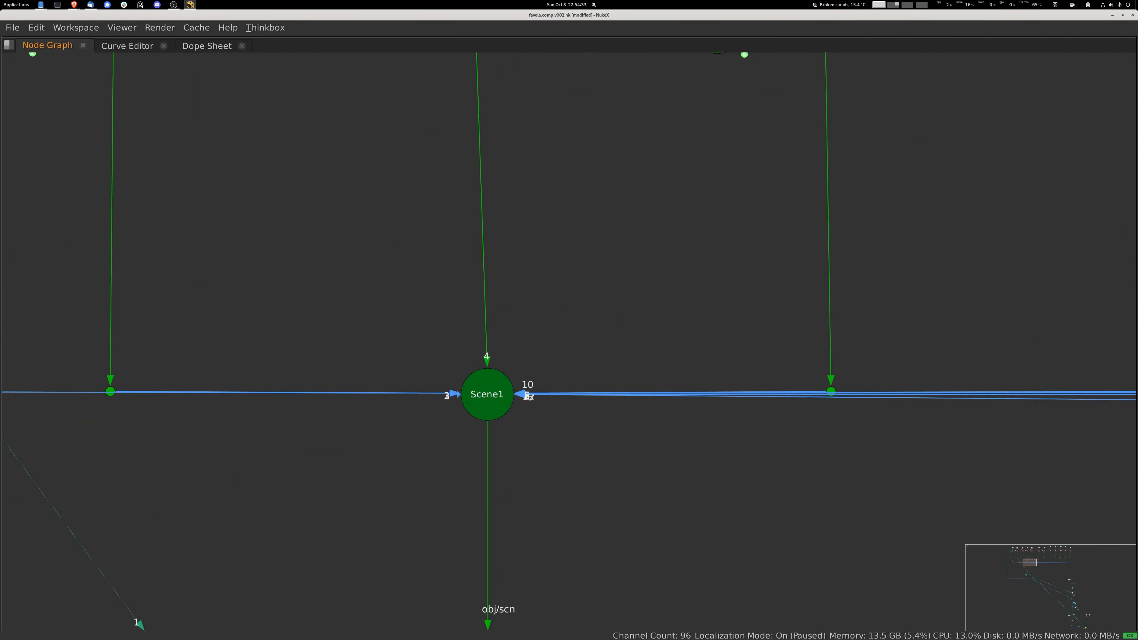
pyautogui.moveTo(570, 584); pyautogui.dragTo(520, 196, button='middle')
pyautogui.moveTo(466, 561); pyautogui.dragTo(479, 164, button='middle')
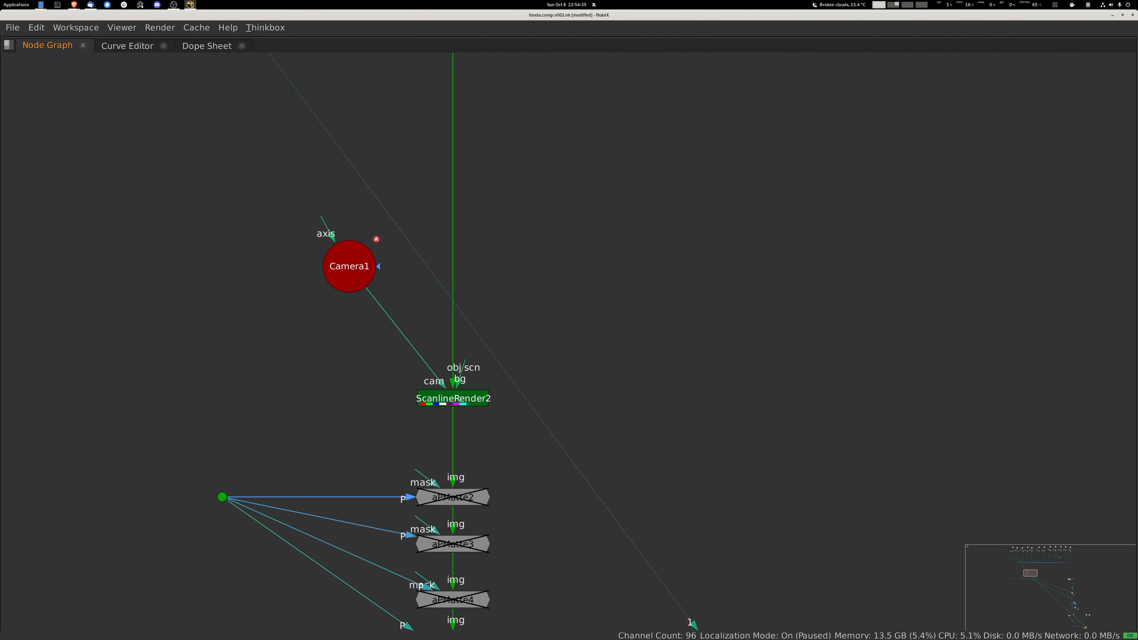
pyautogui.click(453, 398)
pyautogui.moveTo(350, 266); pyautogui.dragTo(358, 315)
pyautogui.hotkey('ctrl', 'z')
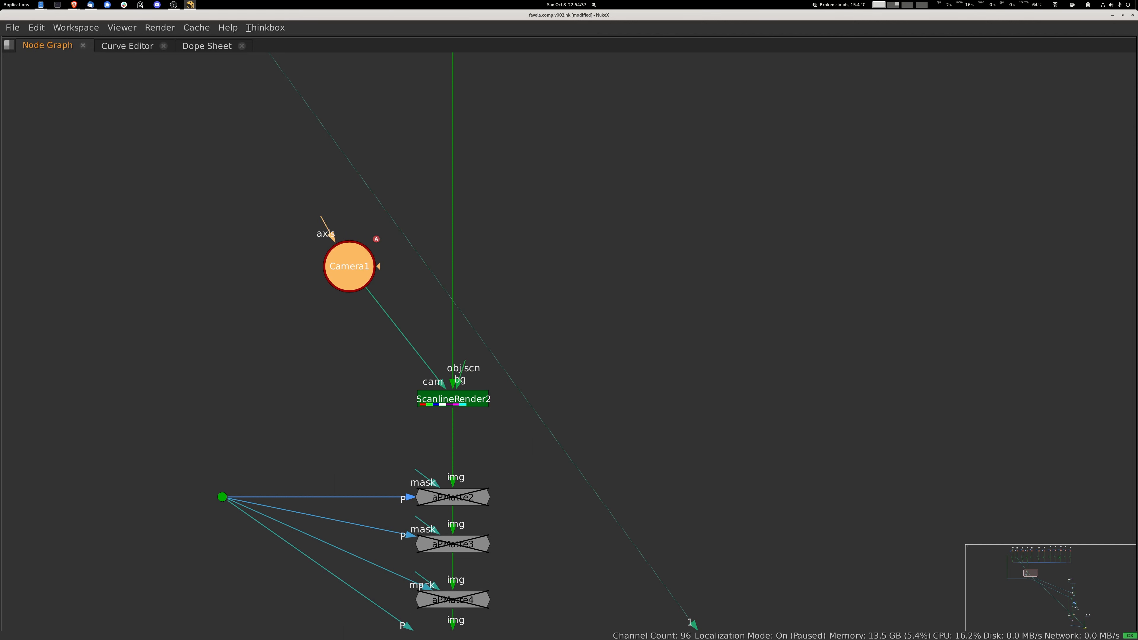
# - Open Camera1's properties, highlight the usda extension of its imported file path, and close the properties
pyautogui.click(335, 360)
pyautogui.click(350, 266)
pyautogui.keyDown('ctrl'); pyautogui.doubleClick(349, 266); pyautogui.keyUp('ctrl')
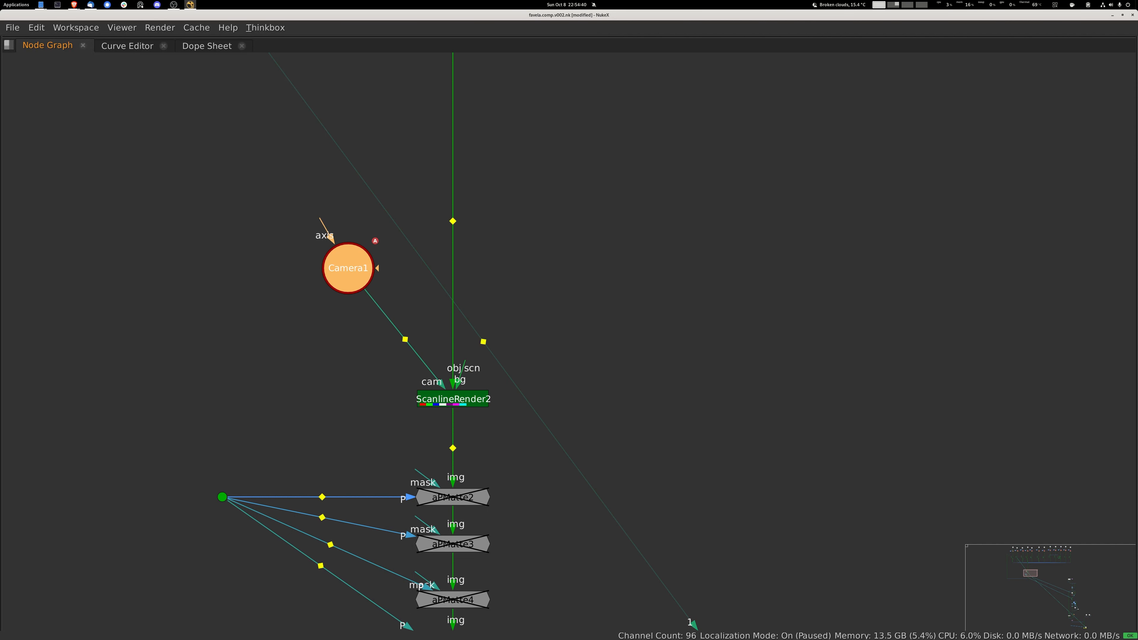
pyautogui.moveTo(767, 177); pyautogui.dragTo(747, 177)
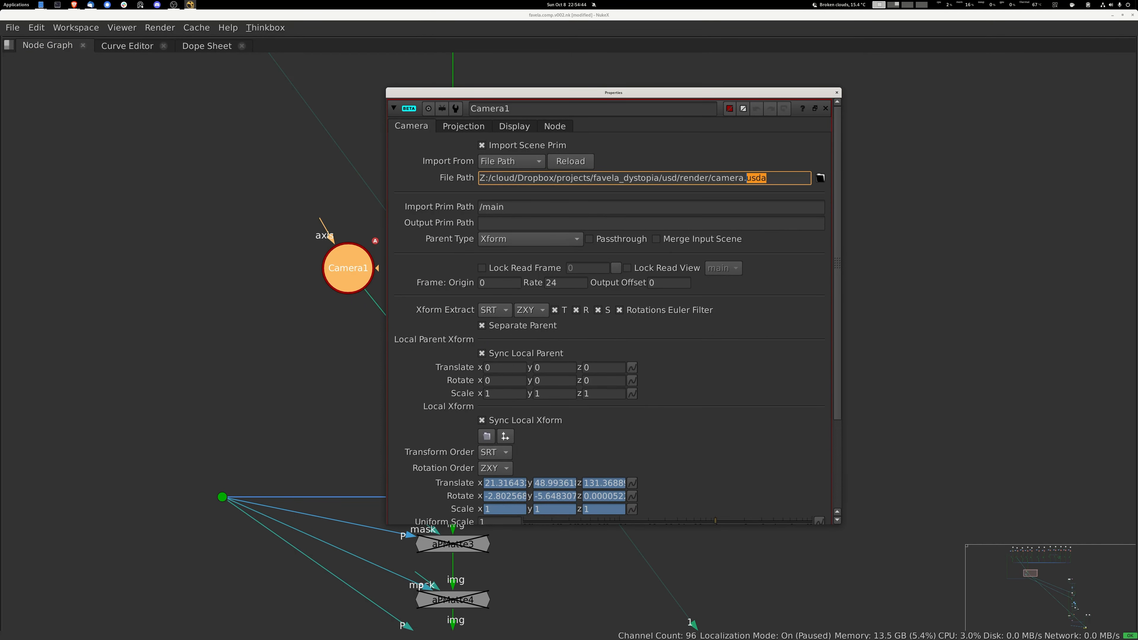
pyautogui.click(837, 92)
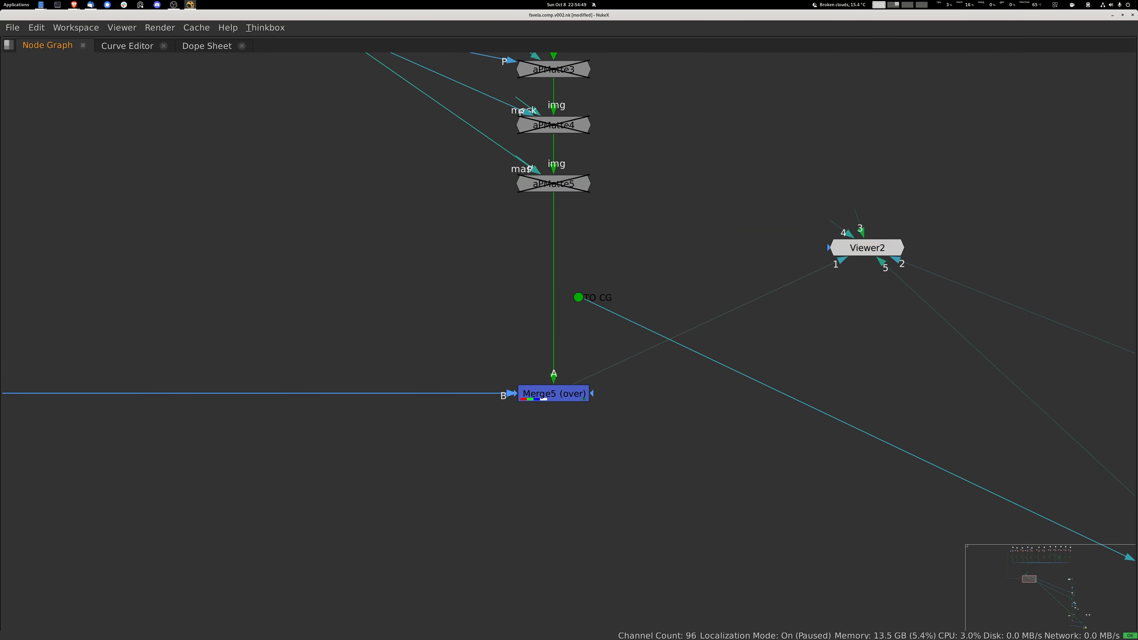
# - Restore the full workspace layout and examine the people merged into the lit shack windows at Merge5
pyautogui.press('space')
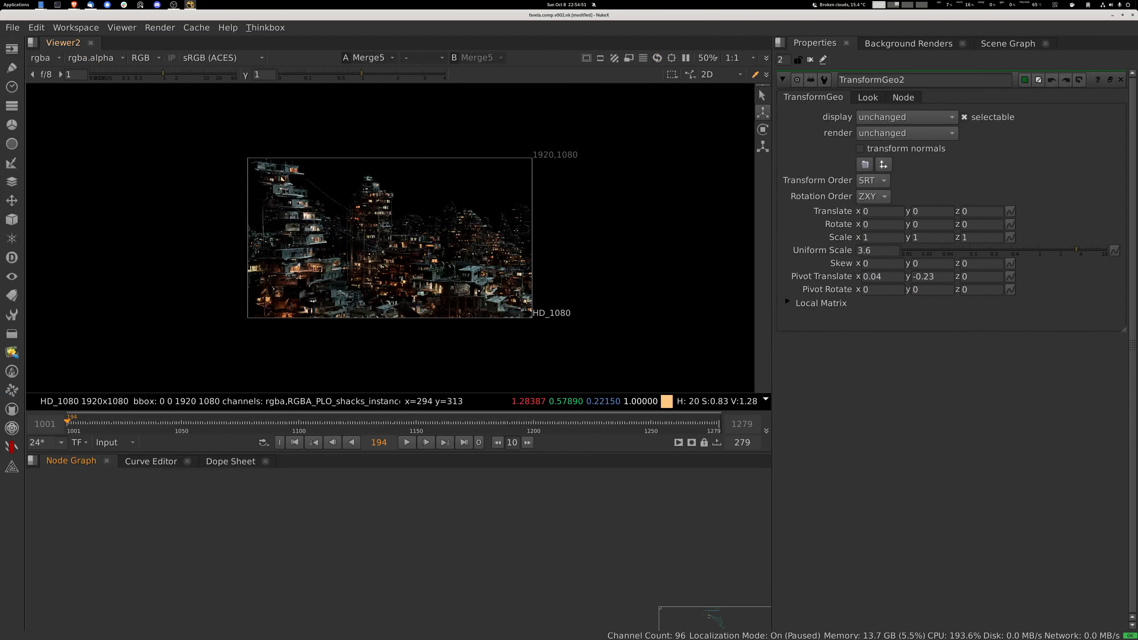
pyautogui.scroll(8, 390, 245)
pyautogui.moveTo(438, 352); pyautogui.dragTo(744, 358, button='middle')
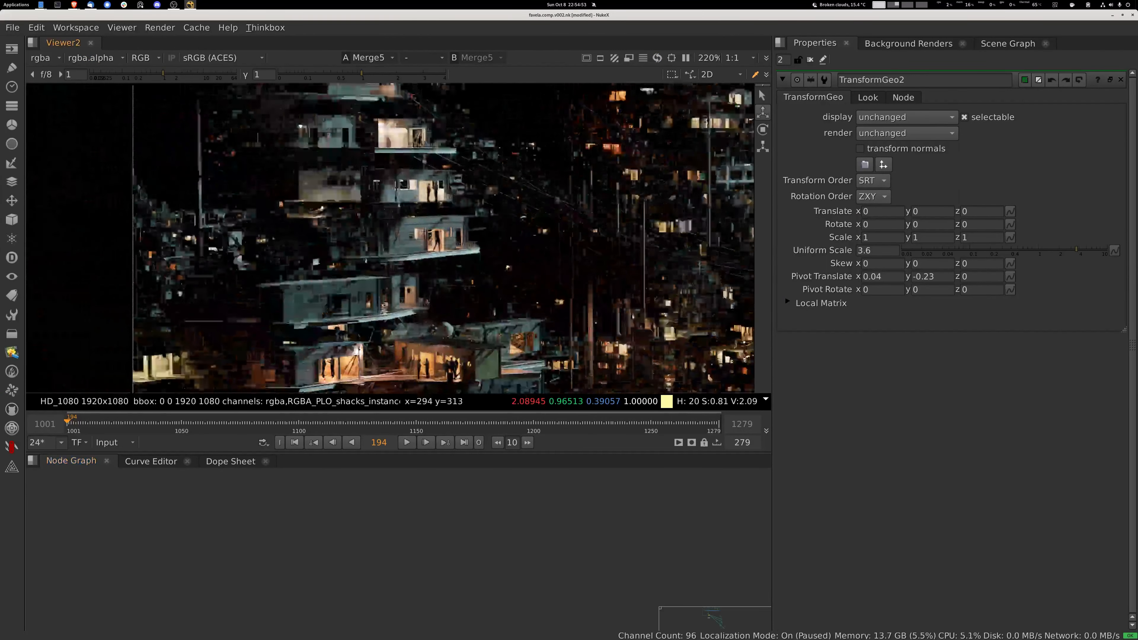
# - Inspect the people in the lit shacks up close and open the properties of NoOp2, the position picker feeding Axis2
pyautogui.moveTo(435, 247); pyautogui.dragTo(464, 288, button='middle')
pyautogui.scroll(6, 464, 288)
pyautogui.moveTo(464, 215); pyautogui.dragTo(421, 260, button='middle')
pyautogui.scroll(-9, 385, 215)
pyautogui.scroll(3, 251, 224)
pyautogui.scroll(5, 421, 260)
pyautogui.scroll(-8, 495, 515)
pyautogui.moveTo(480, 482); pyautogui.dragTo(556, 628, button='middle')
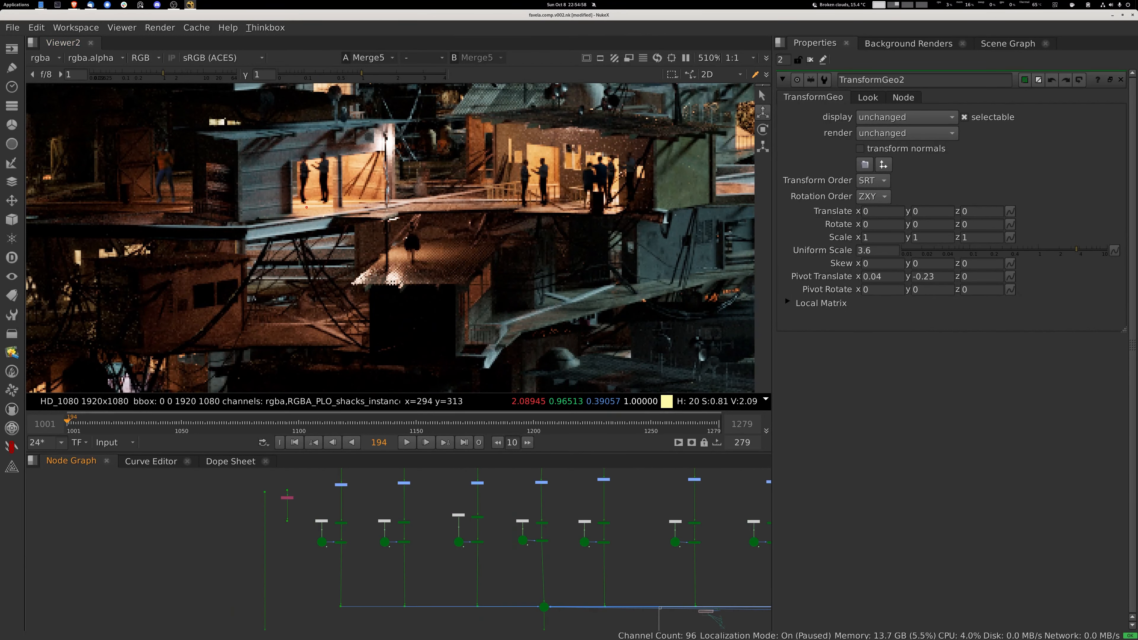
pyautogui.scroll(4, 417, 536)
pyautogui.moveTo(342, 521); pyautogui.dragTo(477, 531, button='middle')
pyautogui.scroll(4, 477, 531)
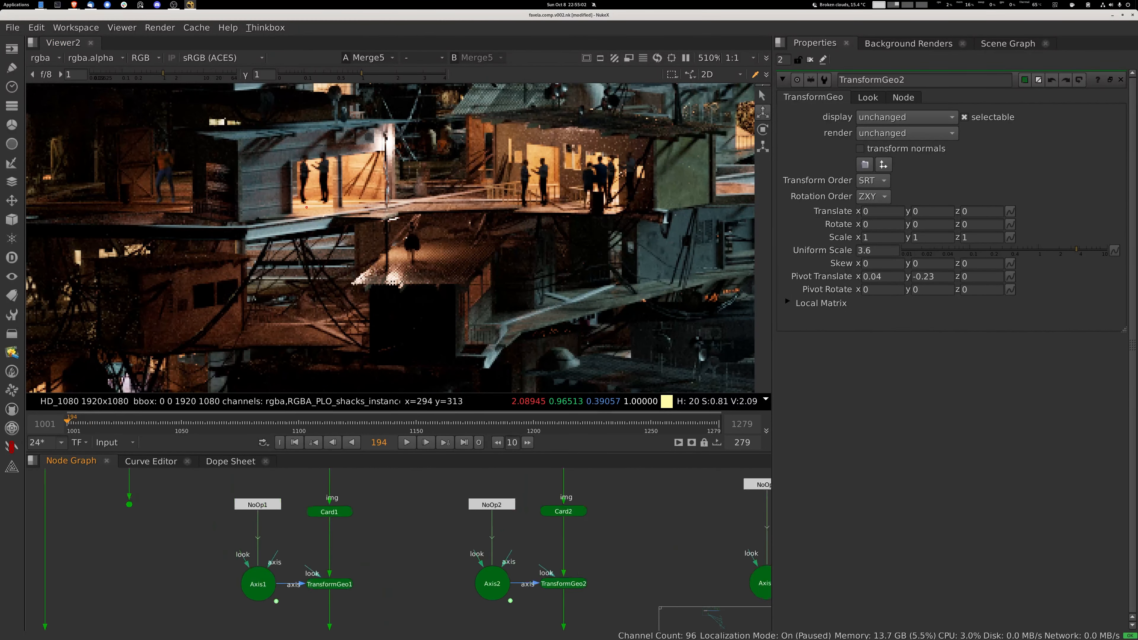
pyautogui.doubleClick(494, 501)
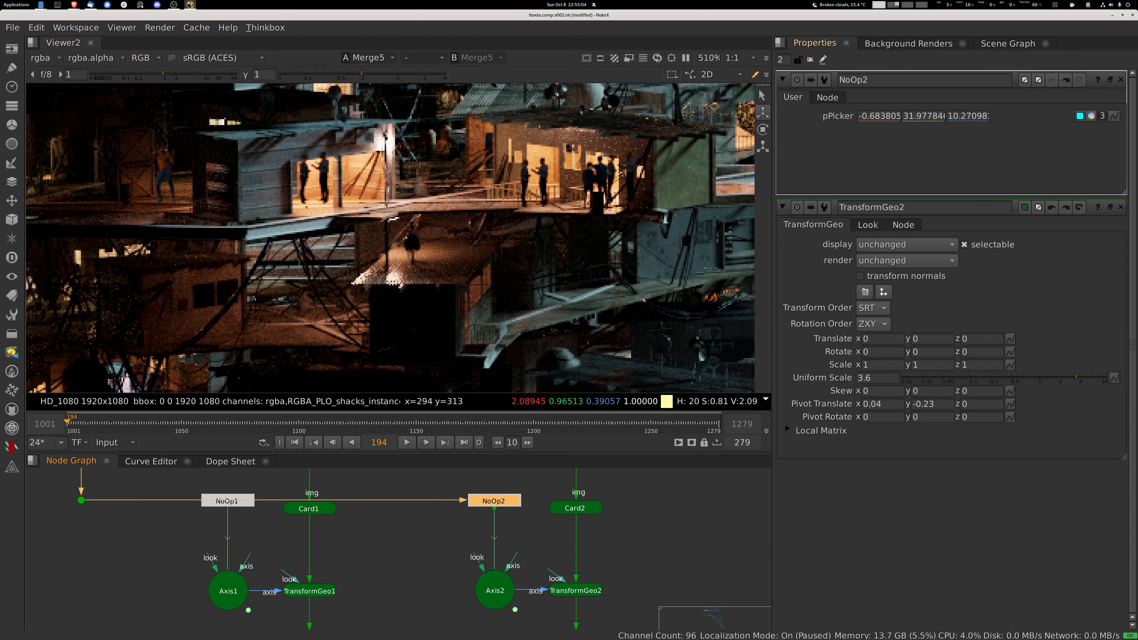
# - Try nudging the second pPicker value of NoOp2 down and back up to adjust the card's height
pyautogui.click(922, 115)
pyautogui.press('Up')
pyautogui.press('Down')
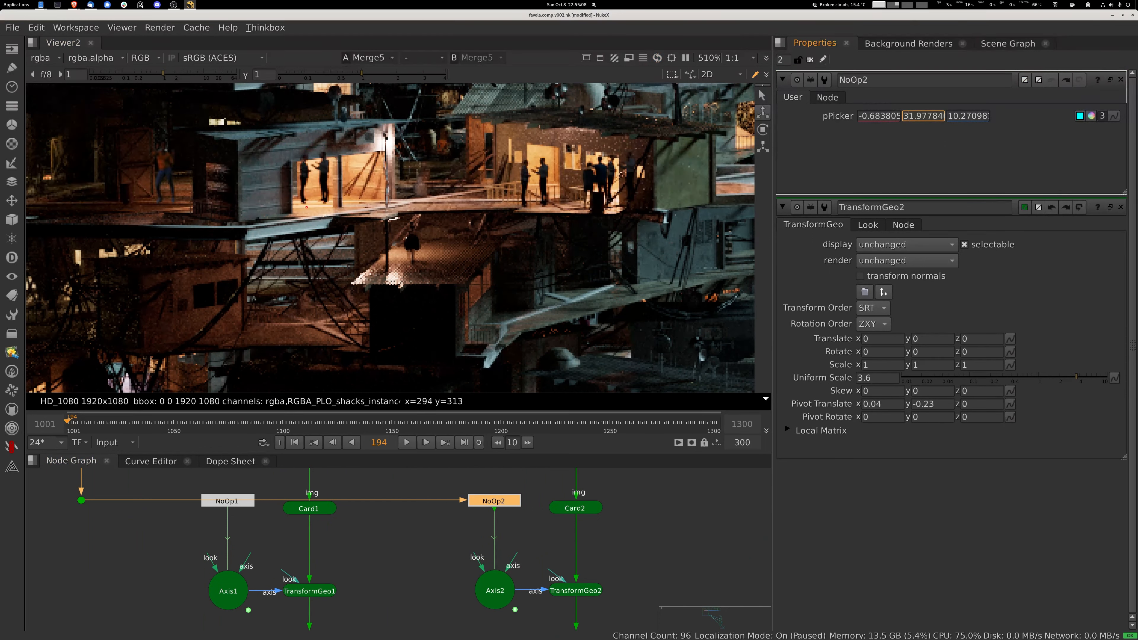
pyautogui.press('Down')
pyautogui.press('Down')
pyautogui.press('Down')
pyautogui.press('Up')
pyautogui.press('Up')
pyautogui.press('Up')
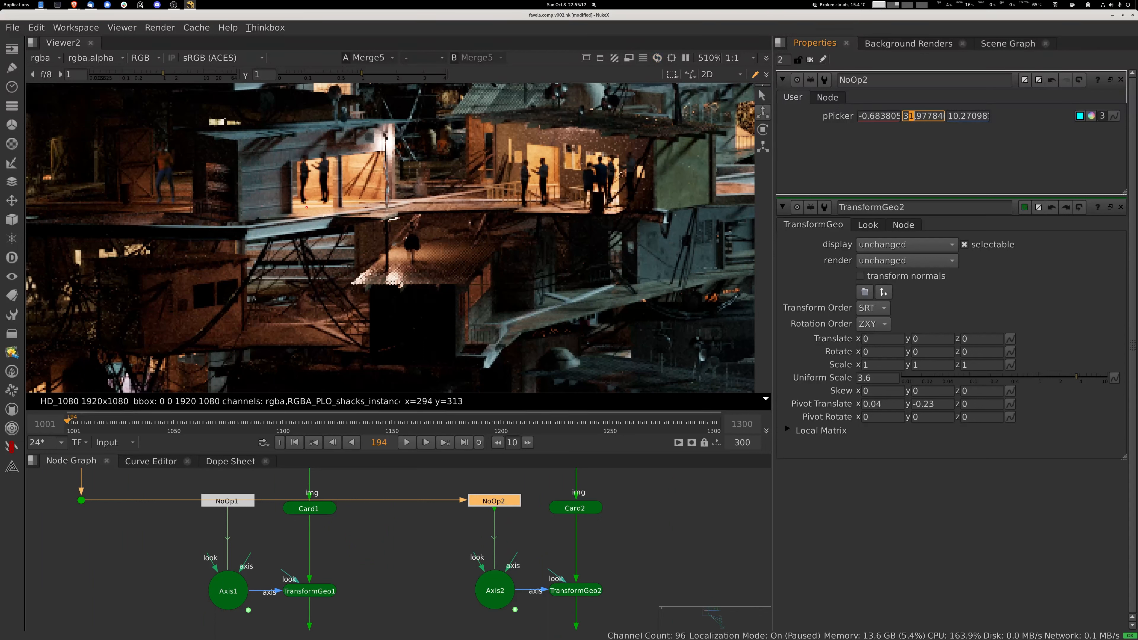
pyautogui.press('Return')
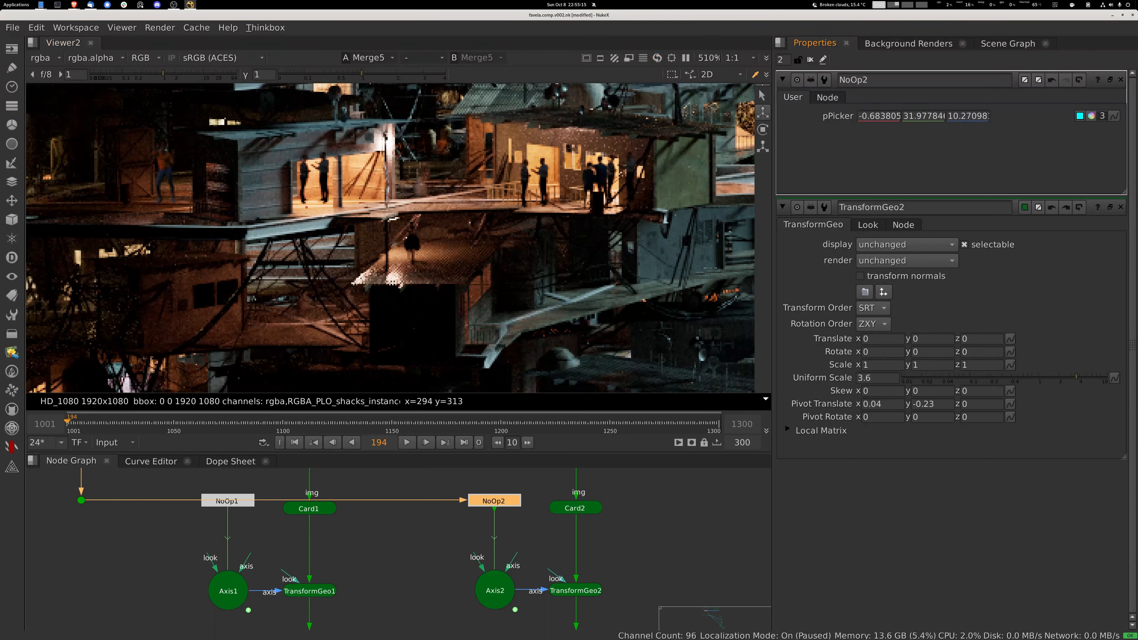
# - Activate viewer sampling for NoOp2's pPicker and sample positions across the lit shacks to relocate the people card
pyautogui.click(1079, 115)
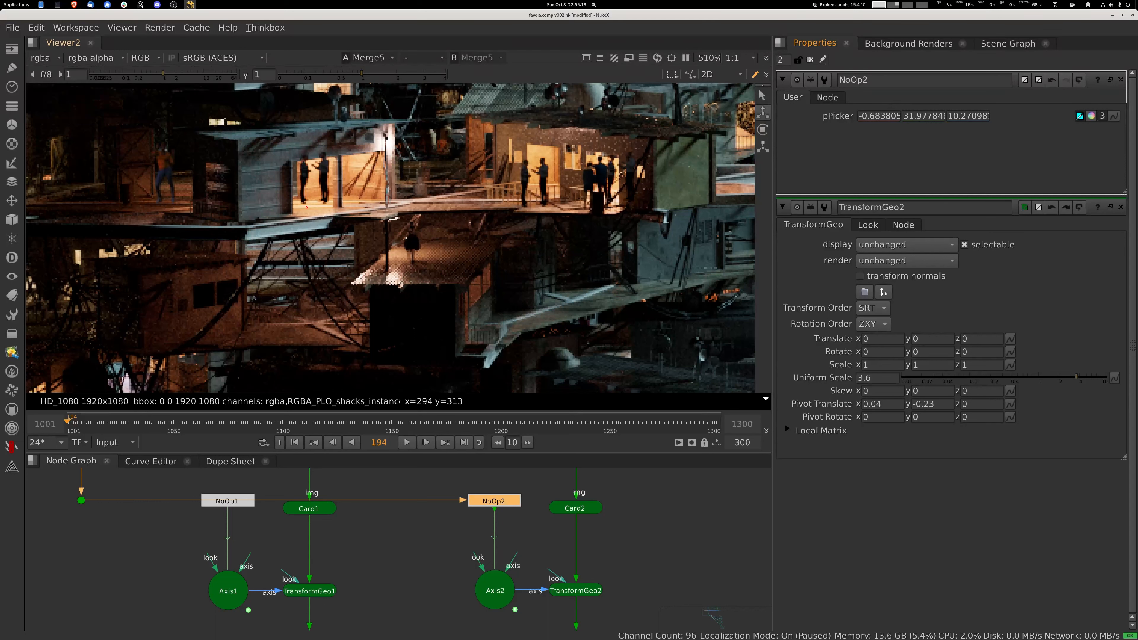
pyautogui.keyDown('ctrl'); pyautogui.moveTo(306, 207); pyautogui.dragTo(329, 154); pyautogui.keyUp('ctrl')
pyautogui.keyDown('ctrl'); pyautogui.moveTo(585, 175); pyautogui.dragTo(319, 202); pyautogui.keyUp('ctrl')
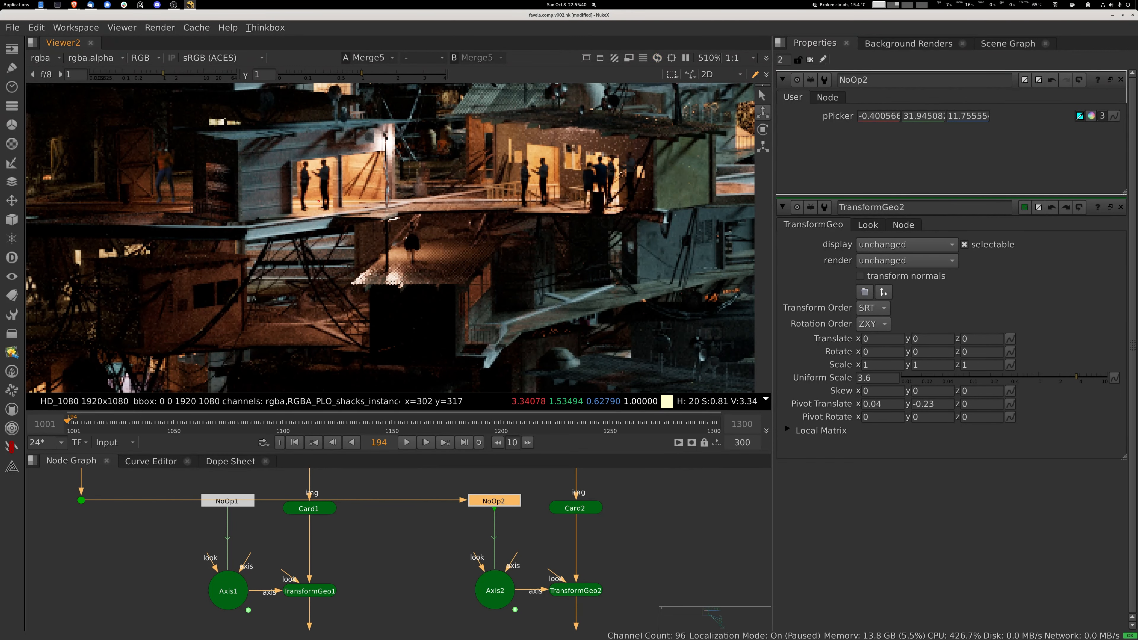
# - Sample a position on the large grey shack in the foreground on the far side to try the people there
pyautogui.scroll(-9, 343, 202)
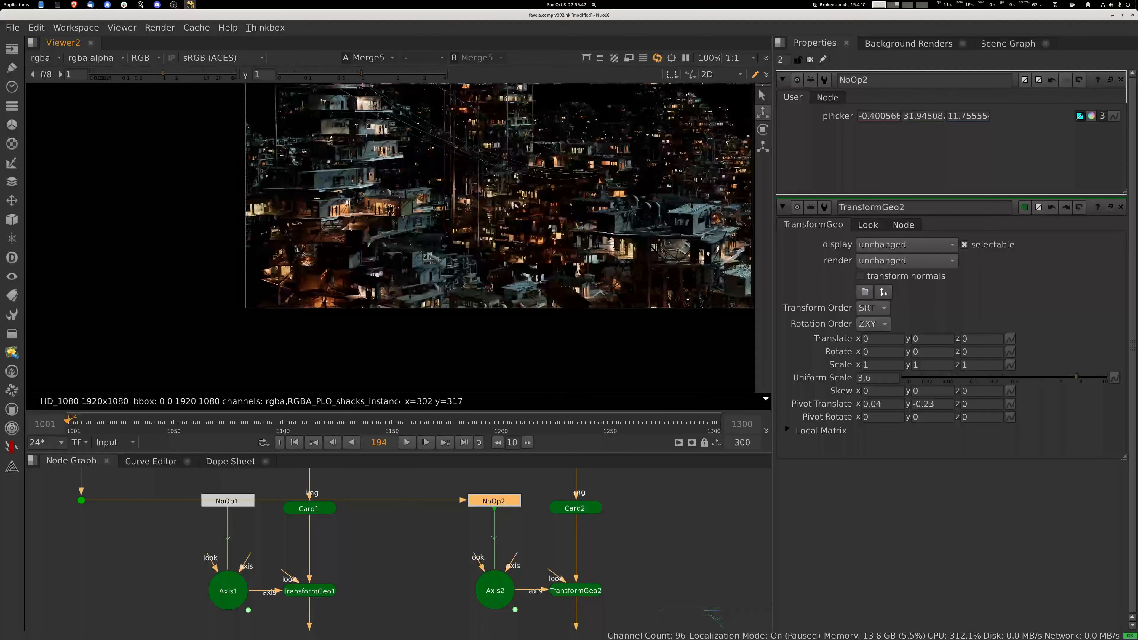
pyautogui.moveTo(681, 197); pyautogui.dragTo(68, 206, button='middle')
pyautogui.scroll(10, 355, 256)
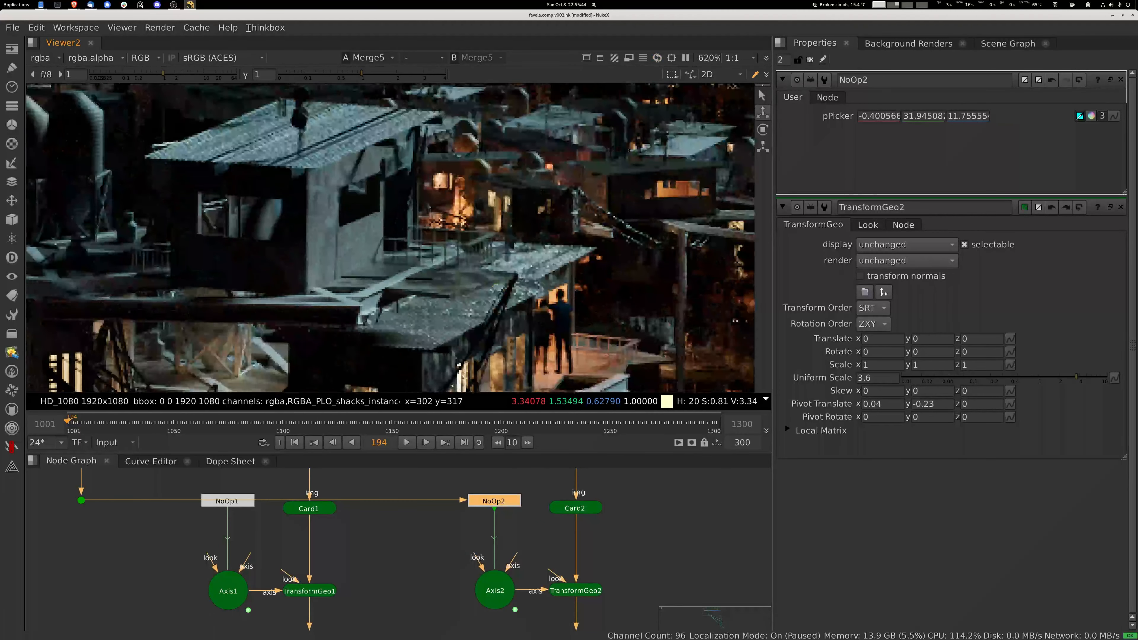
pyautogui.keyDown('ctrl'); pyautogui.keyDown('alt'); pyautogui.moveTo(365, 267); pyautogui.dragTo(371, 266); pyautogui.keyUp('alt'); pyautogui.keyUp('ctrl')
# - Try placing the people card among the distant lit windows by sampling positions there
pyautogui.scroll(-11, 488, 238)
pyautogui.scroll(16, 390, 237)
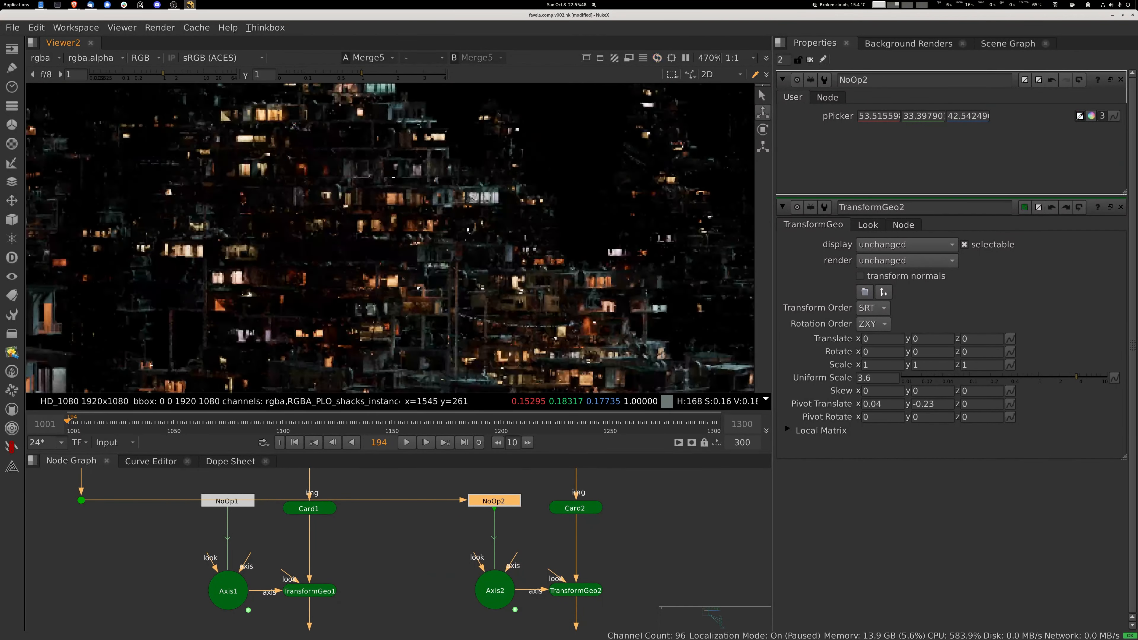
pyautogui.scroll(-2, 444, 206)
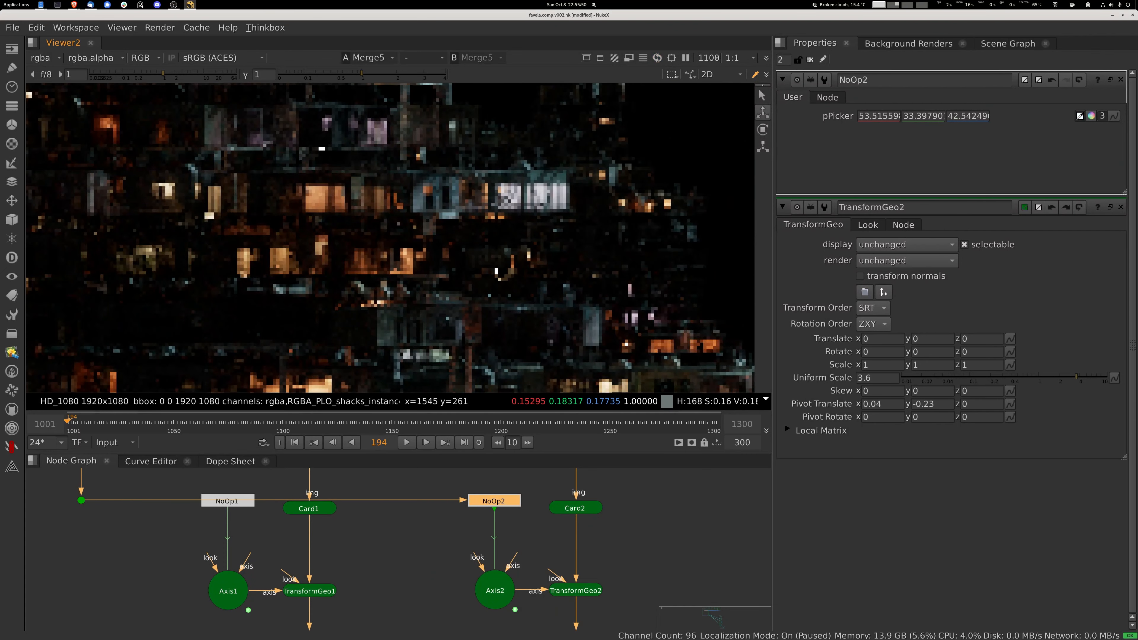
pyautogui.keyDown('ctrl'); pyautogui.keyDown('alt'); pyautogui.moveTo(437, 202); pyautogui.dragTo(521, 204); pyautogui.keyUp('alt'); pyautogui.keyUp('ctrl')
# - Sample positions on the far-off shacks and the top of the middle tower to test the people card's perspective scaling
pyautogui.scroll(-4, 522, 204)
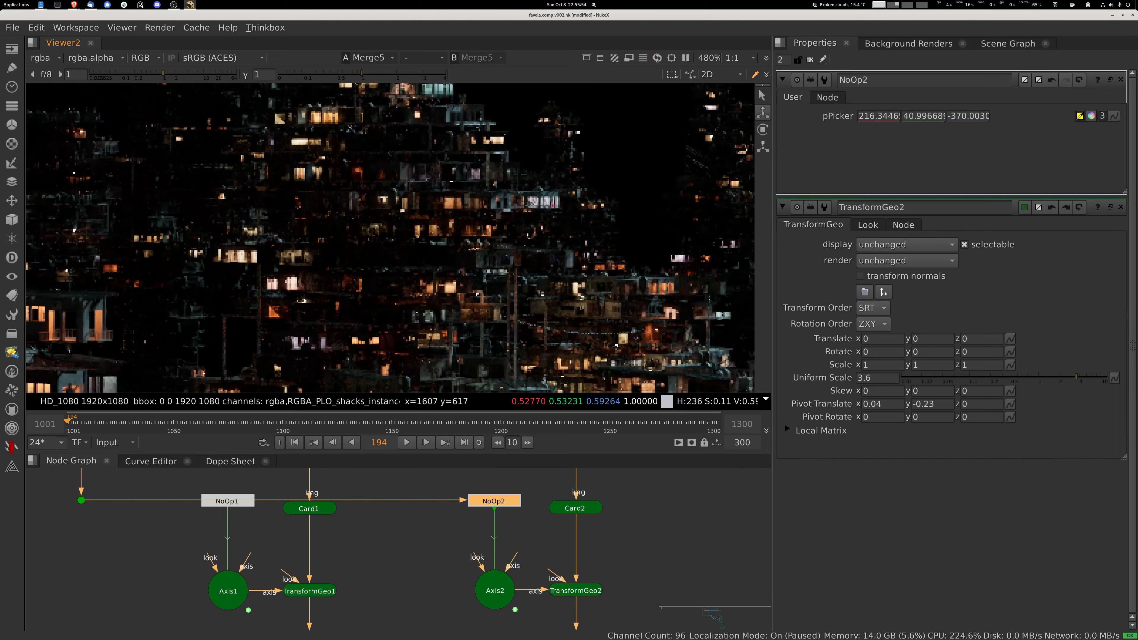
pyautogui.scroll(4, 515, 205)
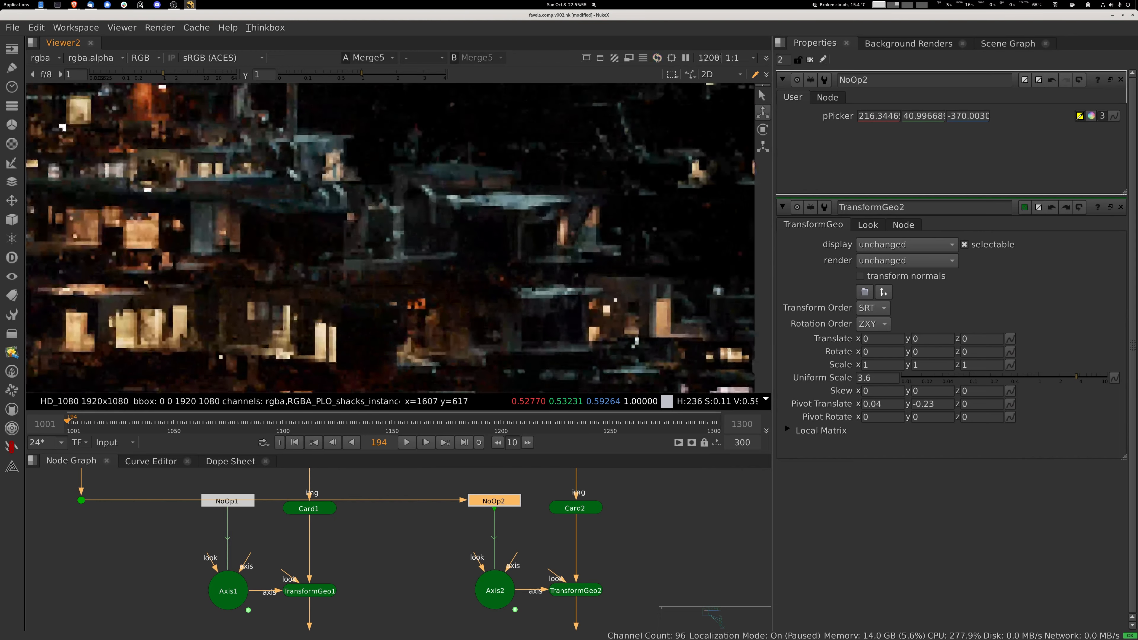
pyautogui.scroll(-5, 515, 204)
pyautogui.scroll(3, 515, 205)
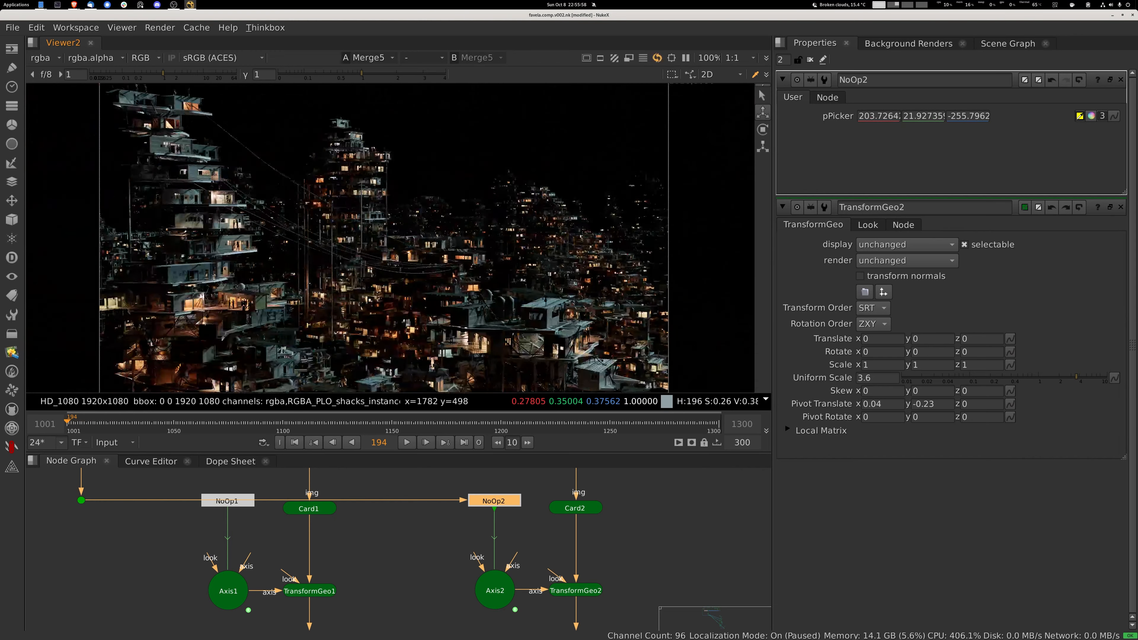
pyautogui.scroll(5, 357, 216)
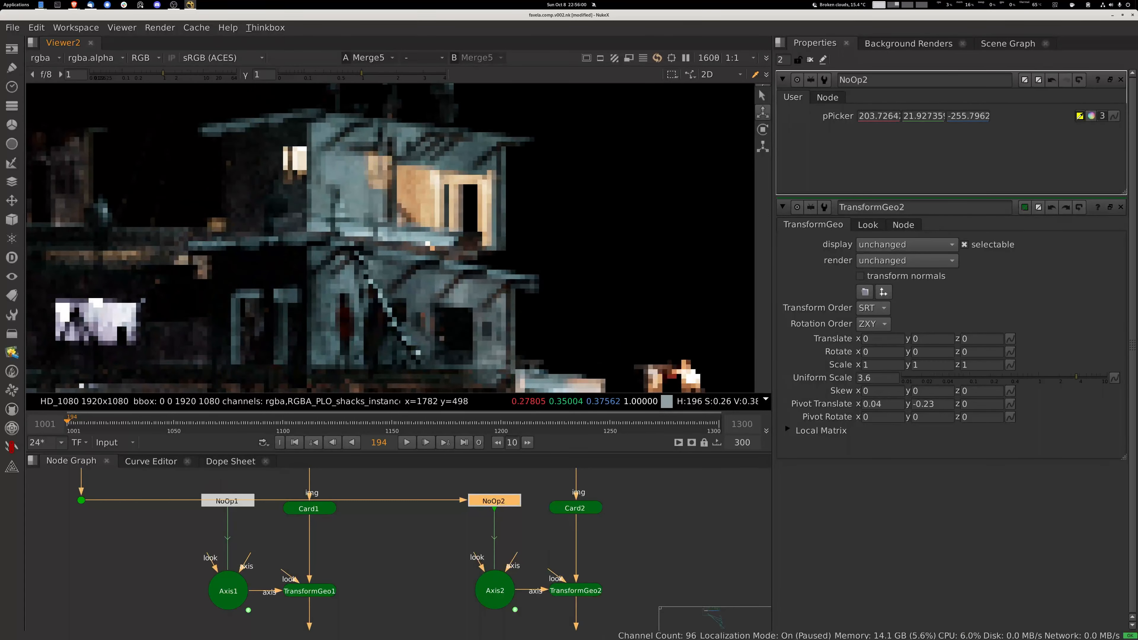
pyautogui.scroll(-8, 356, 215)
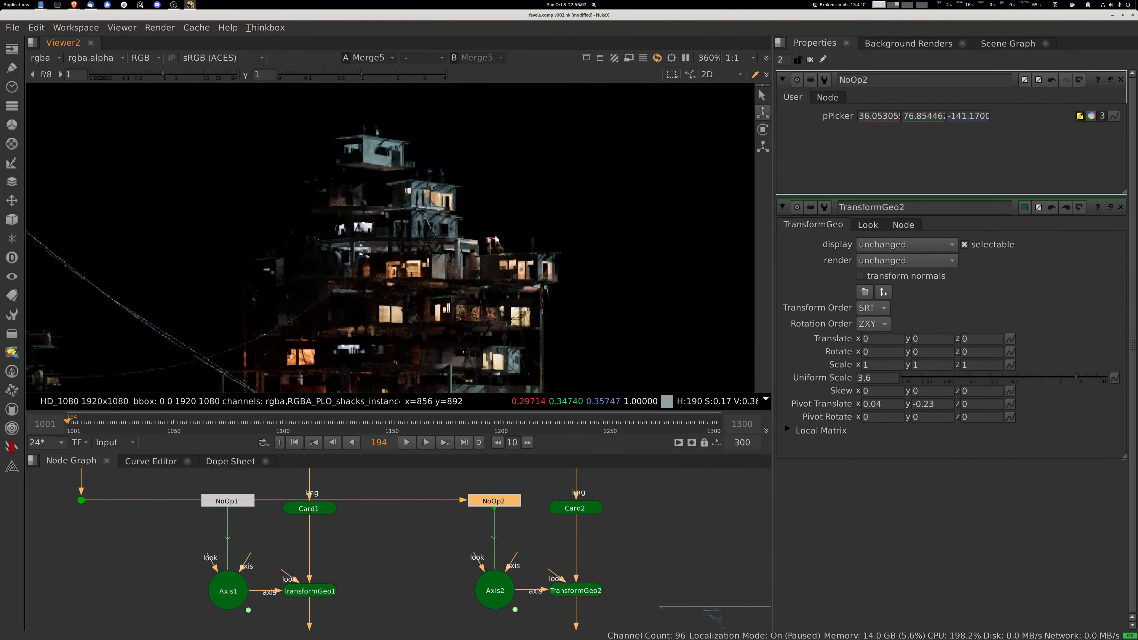
# - Sample positions in the doorway and on the terrace of the long grey shack to try the people there
pyautogui.scroll(8, 356, 216)
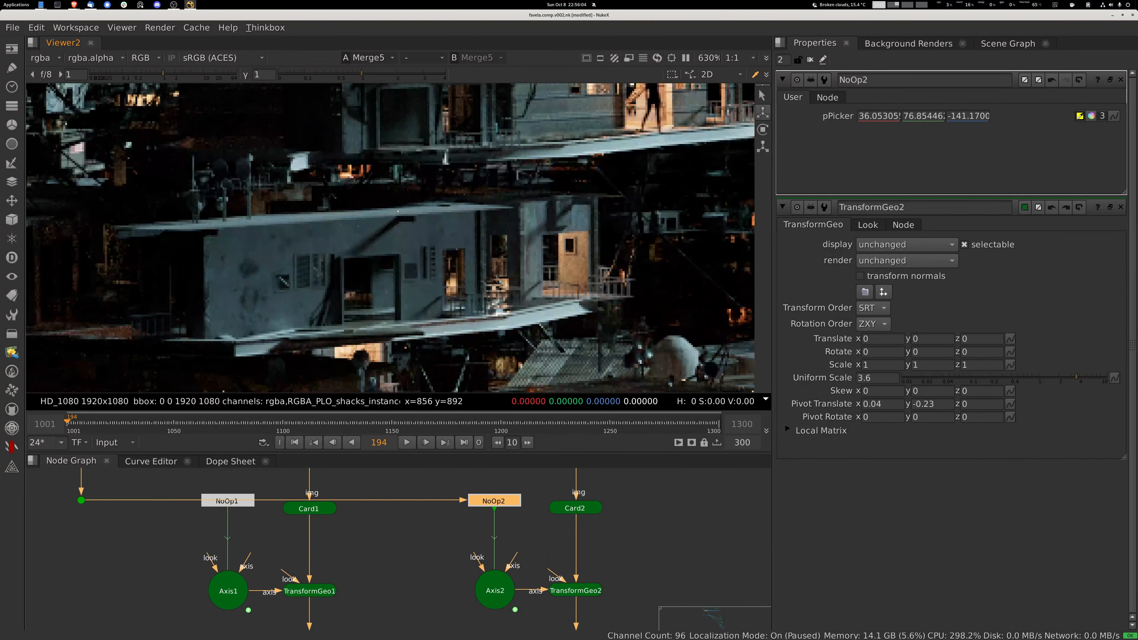
pyautogui.scroll(-6, 356, 215)
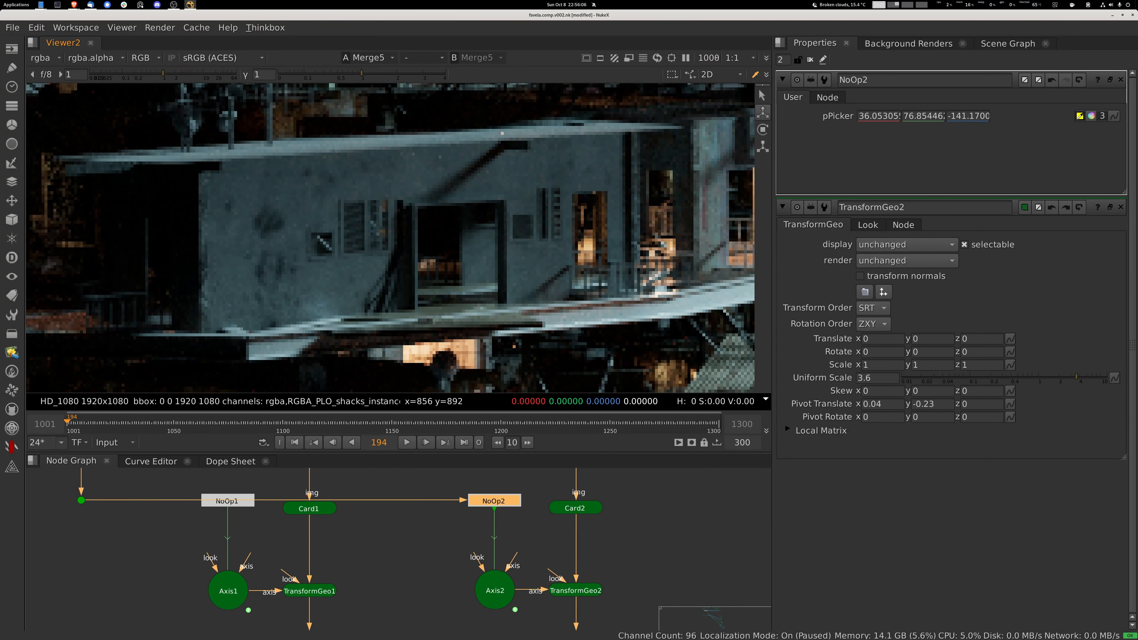
pyautogui.keyDown('ctrl'); pyautogui.click(481, 278); pyautogui.keyUp('ctrl')
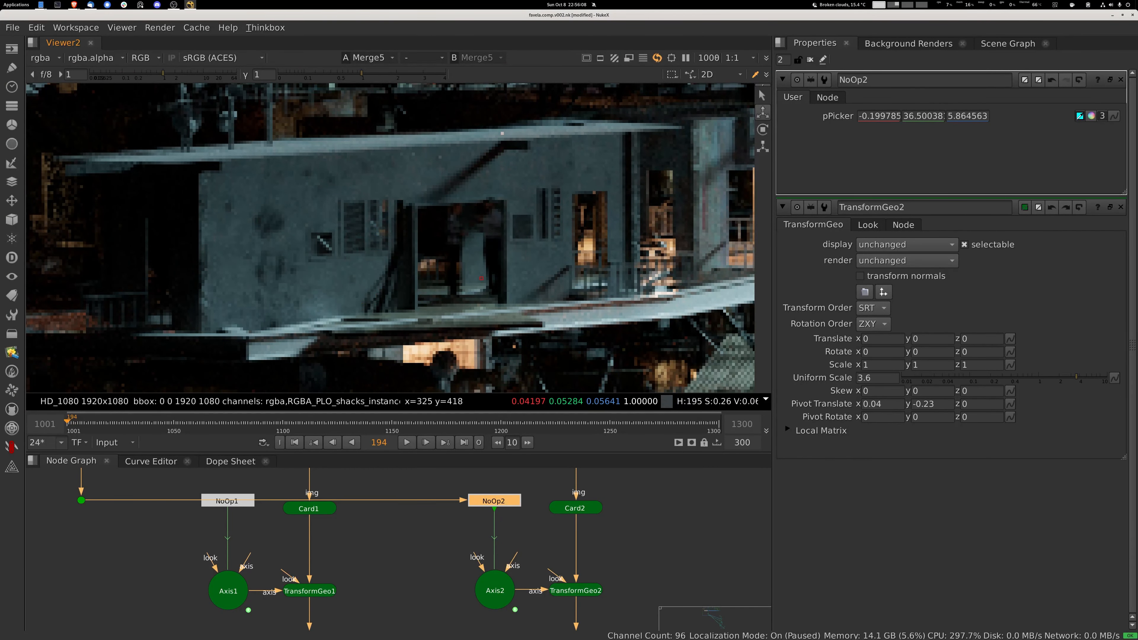
pyautogui.keyDown('ctrl'); pyautogui.click(472, 288); pyautogui.keyUp('ctrl')
pyautogui.scroll(-10, 472, 278)
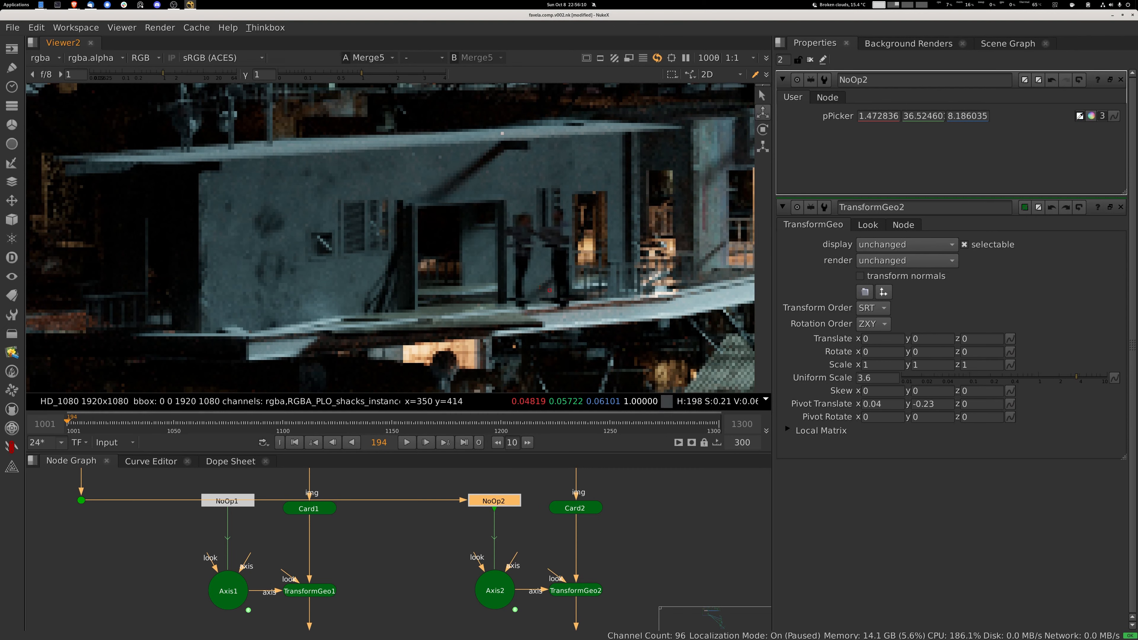
# - Sample the lit shack's floor again to place the people card at about -0.469, 31.929, 10.934
pyautogui.scroll(-3, 401, 238)
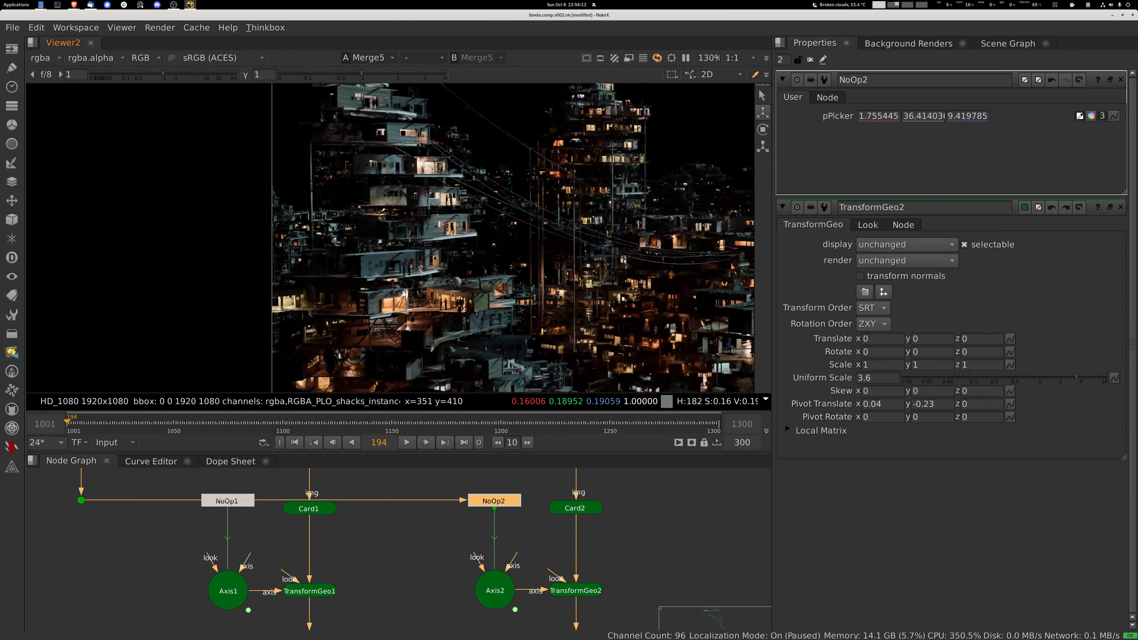
pyautogui.moveTo(406, 263); pyautogui.dragTo(447, 349, button='middle')
pyautogui.scroll(8, 457, 321)
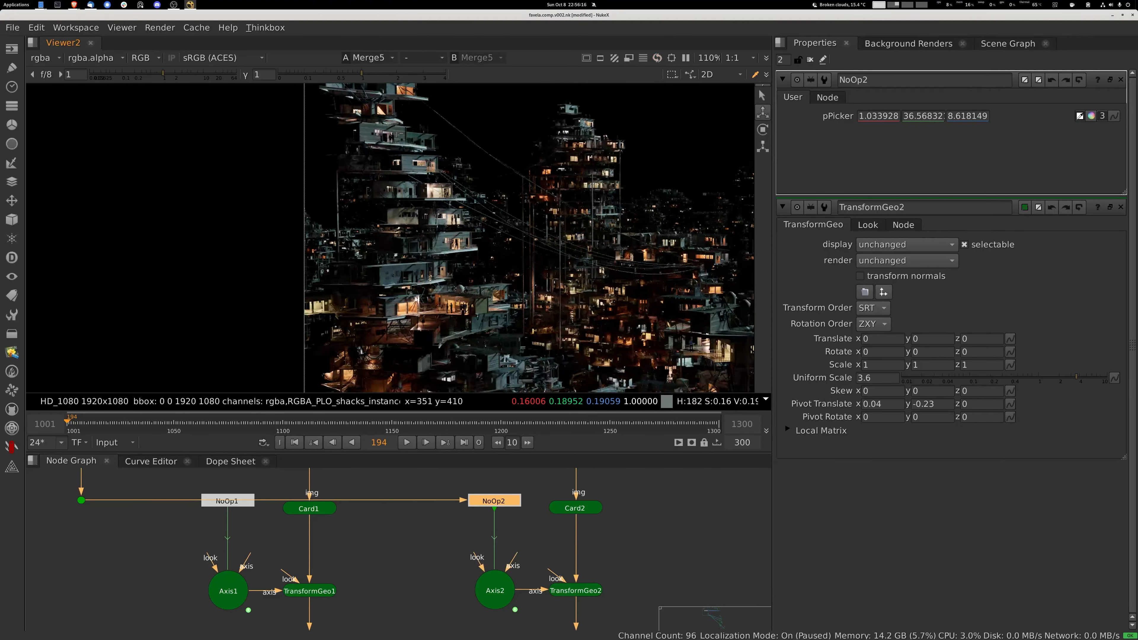
pyautogui.scroll(2, 390, 289)
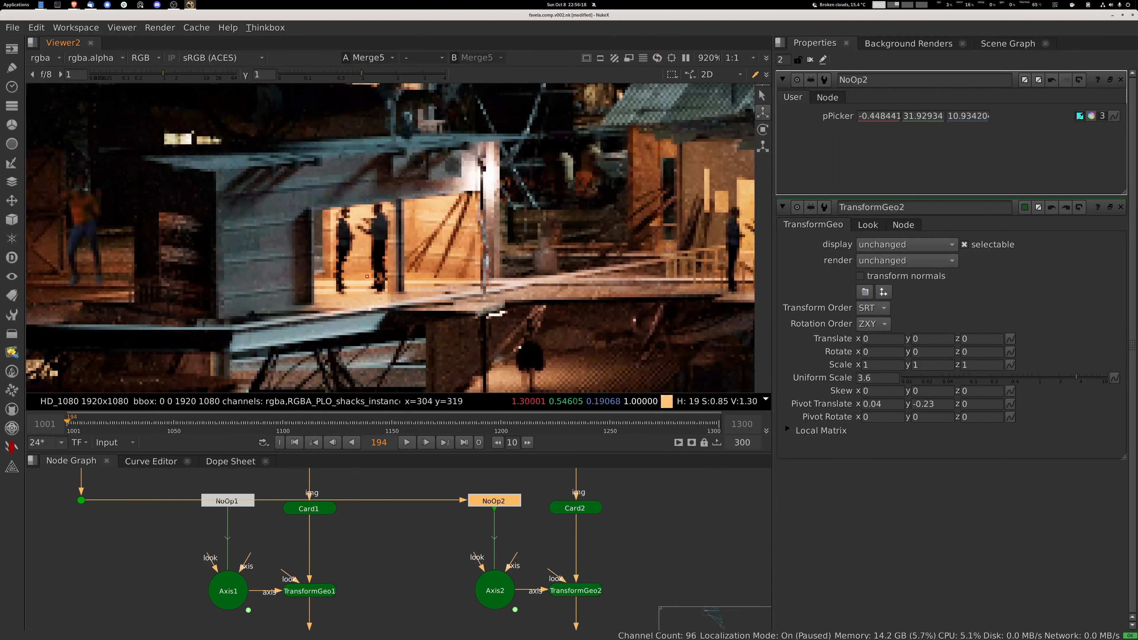
pyautogui.scroll(-9, 336, 271)
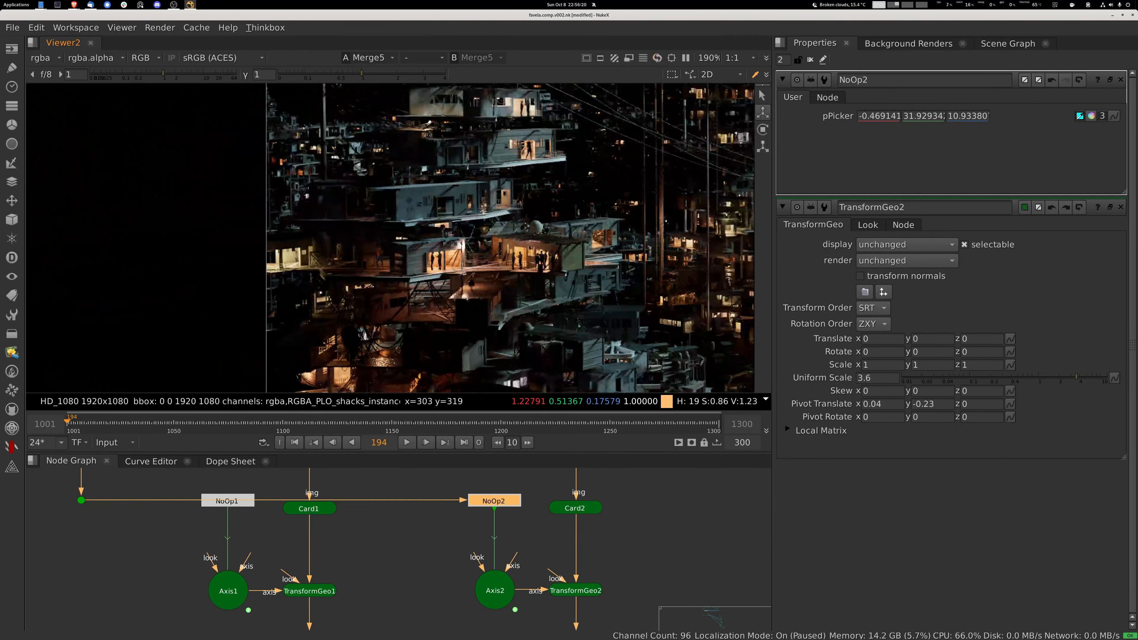
# - Select and enable the four aPMatte nodes in the people branch above Merge5
pyautogui.scroll(9, 437, 271)
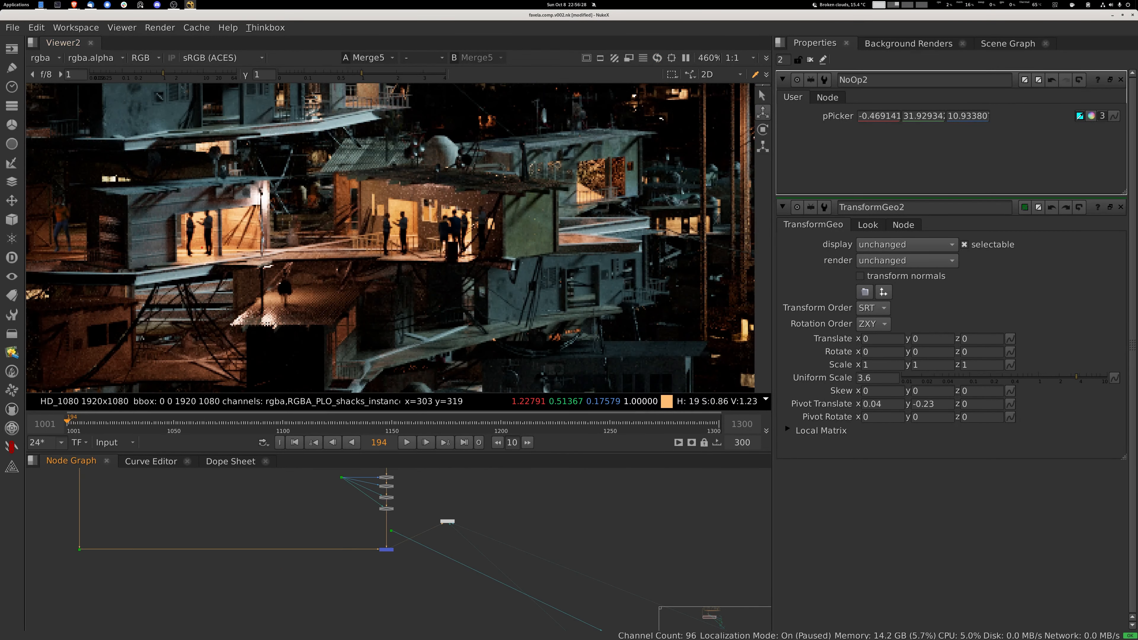
pyautogui.scroll(4, 386, 483)
pyautogui.moveTo(386, 483); pyautogui.dragTo(376, 518, button='middle')
pyautogui.moveTo(408, 494); pyautogui.dragTo(385, 574)
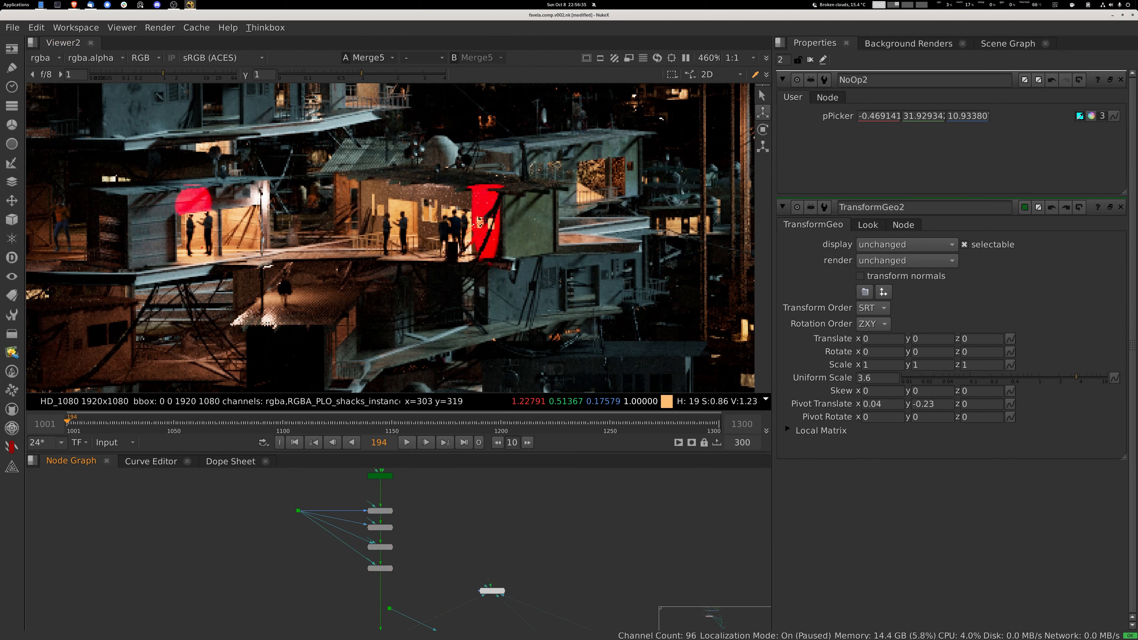
# - Compare the people's alpha channel at ScanlineRender2 with the alpha after the last matte, aPMatte5
pyautogui.click(380, 475)
pyautogui.press('1')
pyautogui.press('a')
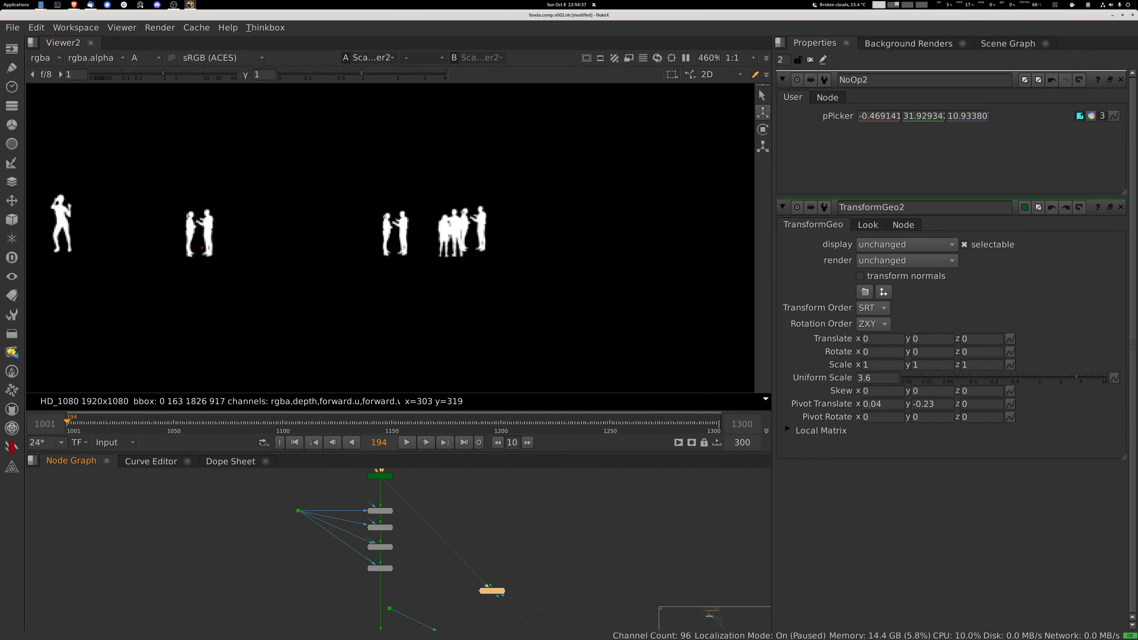
pyautogui.click(380, 568)
pyautogui.press('1')
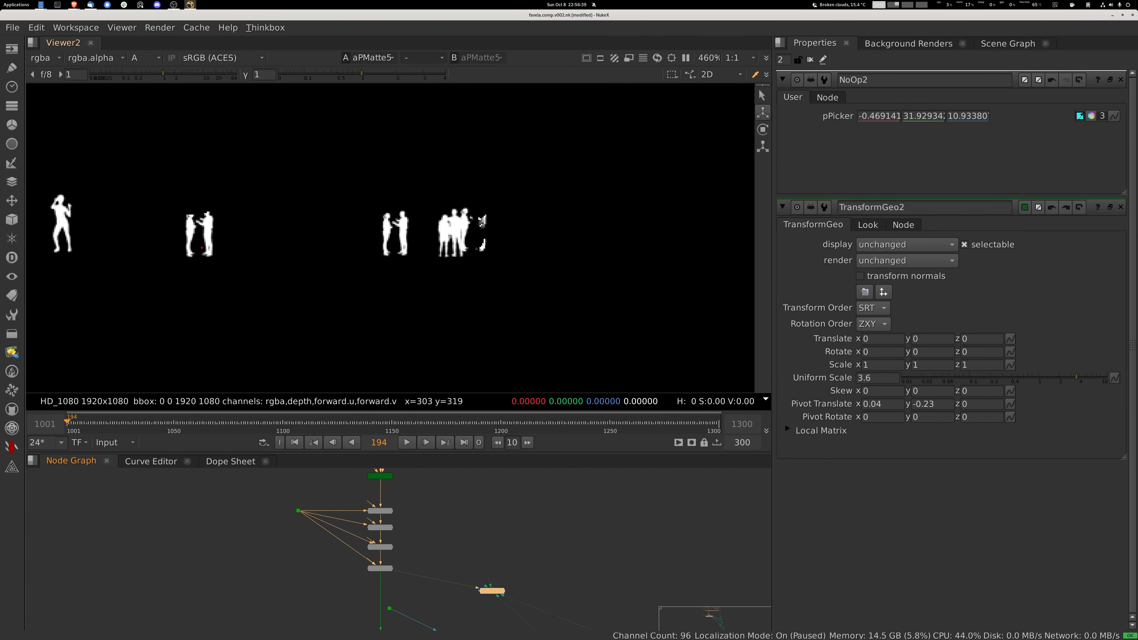
# - View Merge5 in full colour and examine the matted areas around the people in the lit shacks
pyautogui.moveTo(380, 568); pyautogui.dragTo(393, 492, button='middle')
pyautogui.click(393, 567)
pyautogui.press('1')
pyautogui.press('a')
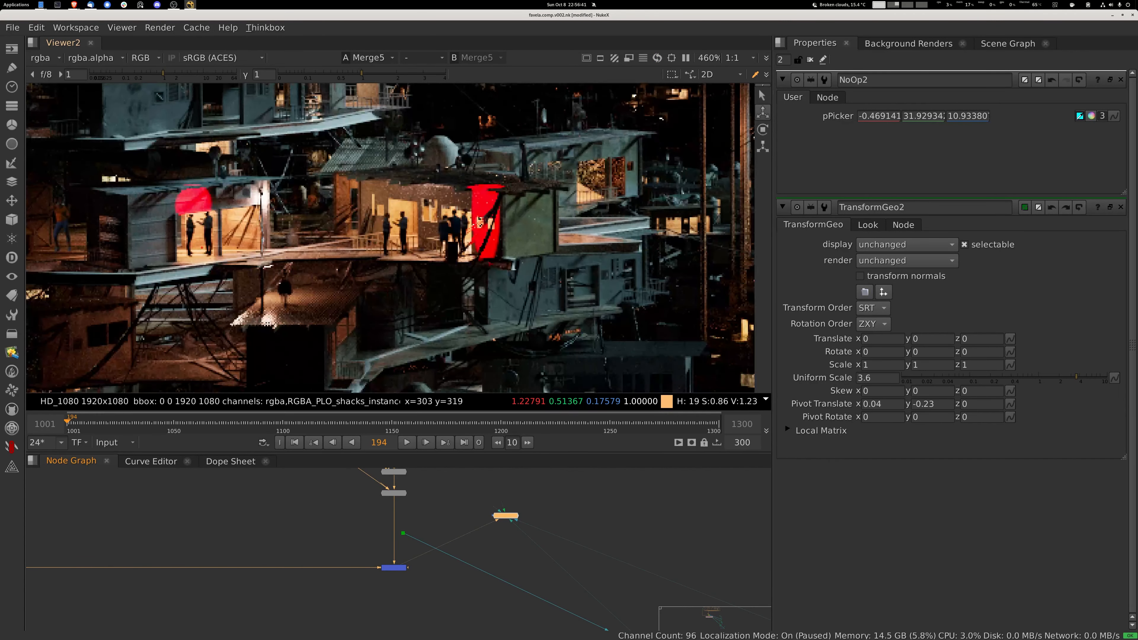
pyautogui.scroll(3, 390, 238)
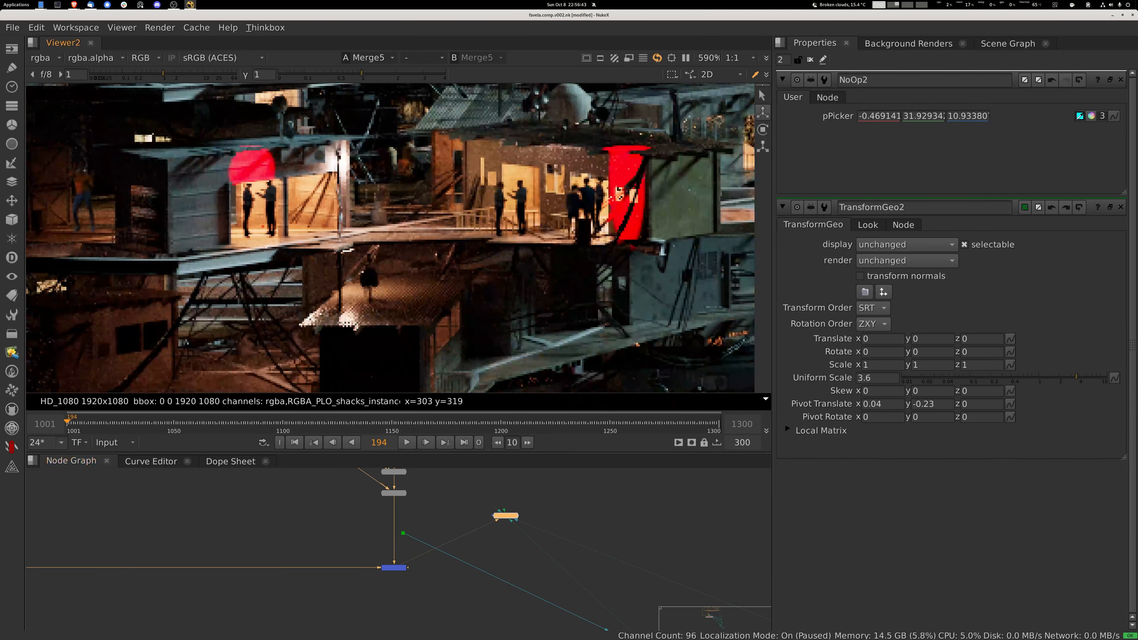
# - Toggle aPMatte2 through aPMatte5 off and on to compare the merged people with and without the position mattes
pyautogui.moveTo(368, 502); pyautogui.dragTo(350, 566, button='middle')
pyautogui.scroll(3, 350, 503)
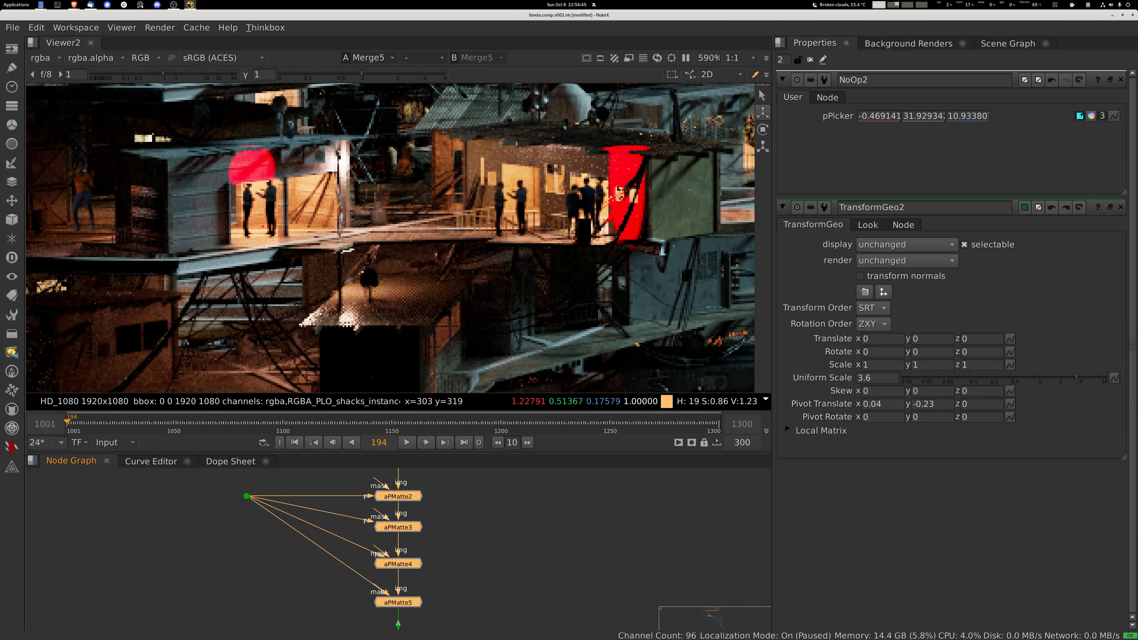
pyautogui.press('d')
pyautogui.press('d')
pyautogui.press('d')
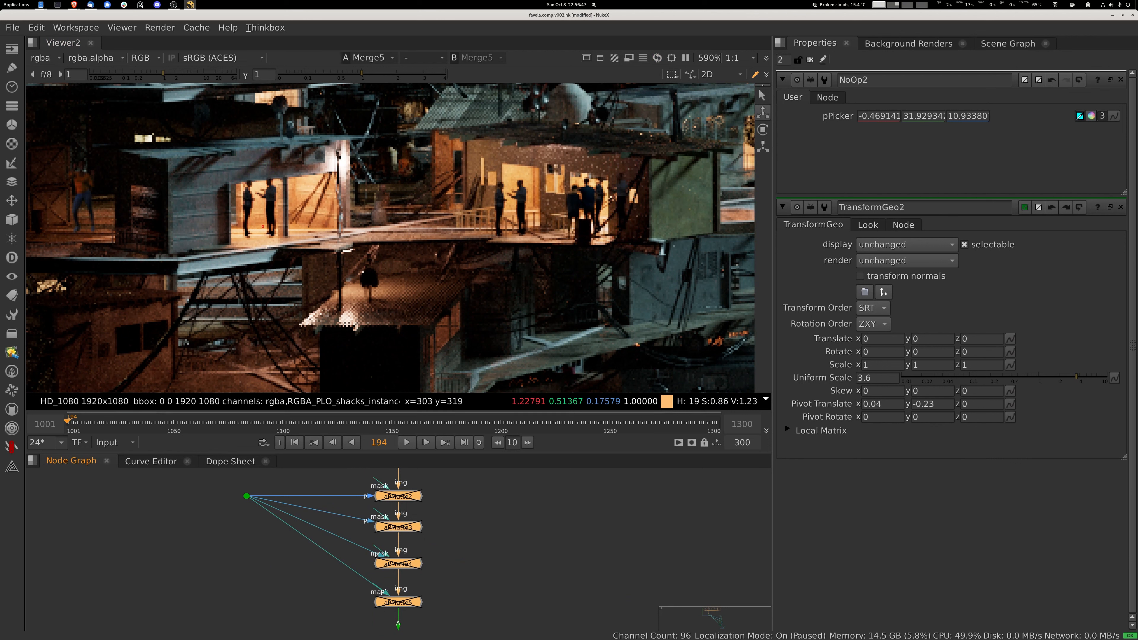
pyautogui.press('d')
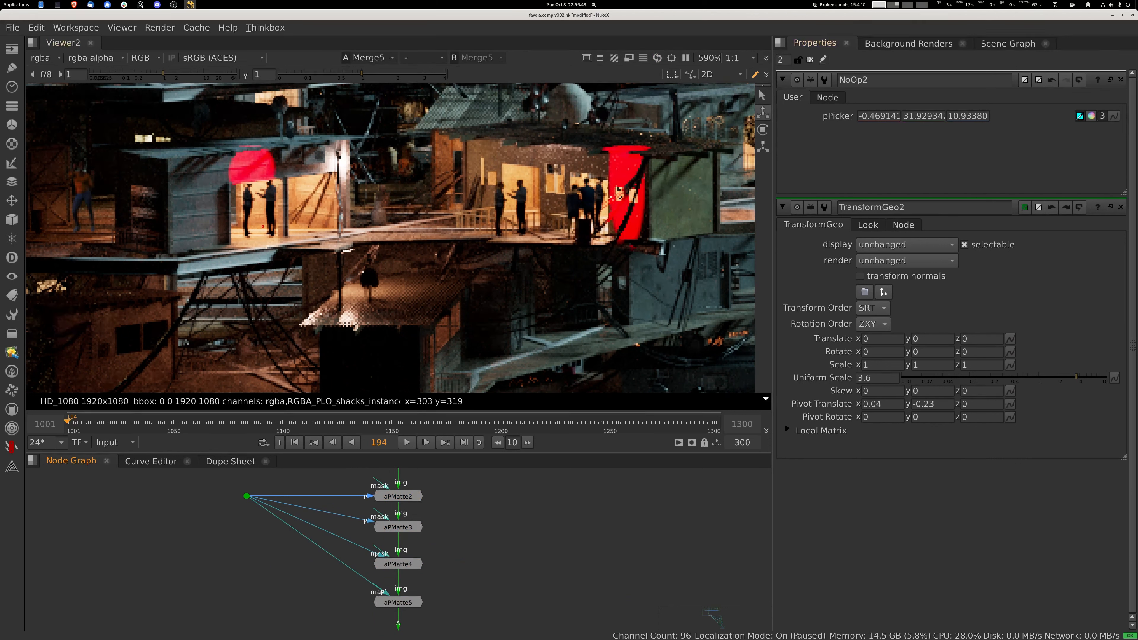
pyautogui.scroll(-3, 471, 505)
pyautogui.moveTo(470, 505); pyautogui.dragTo(361, 450, button='middle')
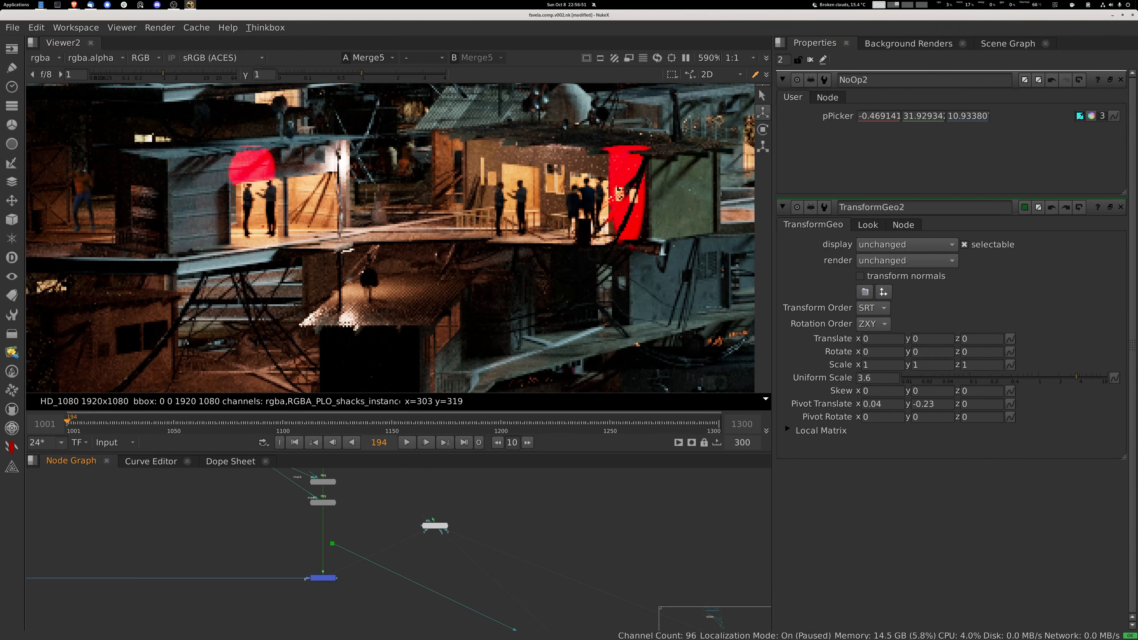
# - View the 2d humans dot that feeds LightWrapPro and check its colour and alpha
pyautogui.scroll(-2, 377, 515)
pyautogui.moveTo(377, 516); pyautogui.dragTo(253, 427, button='middle')
pyautogui.scroll(-2, 307, 514)
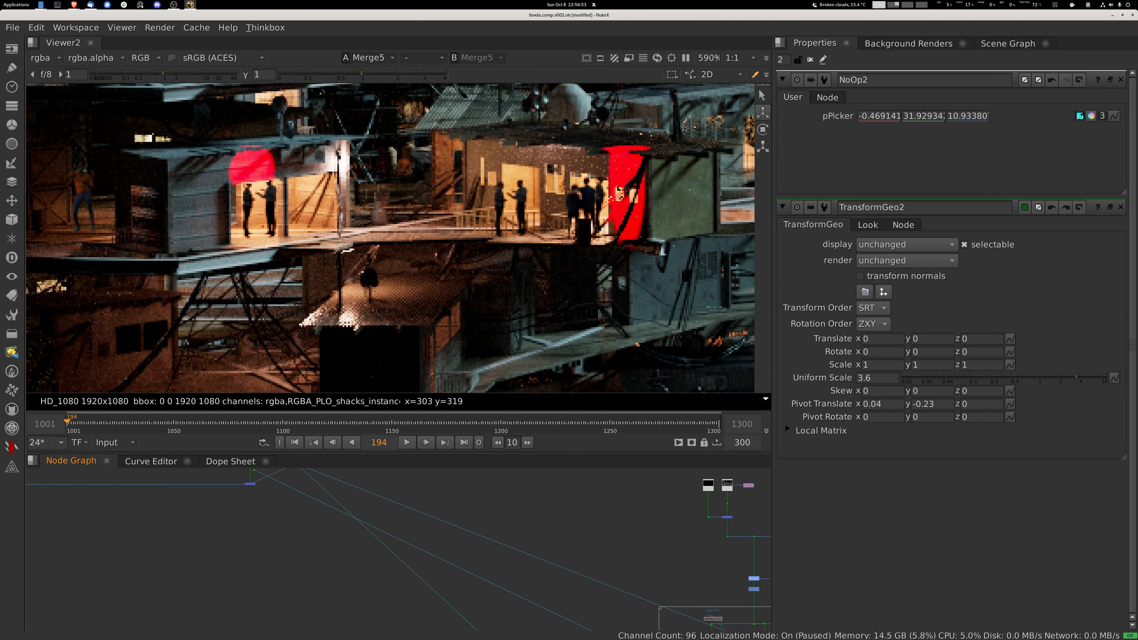
pyautogui.moveTo(307, 513); pyautogui.dragTo(280, 499, button='middle')
pyautogui.moveTo(724, 622); pyautogui.dragTo(477, 498, button='middle')
pyautogui.scroll(3, 477, 497)
pyautogui.moveTo(468, 628); pyautogui.dragTo(493, 597, button='middle')
pyautogui.scroll(3, 469, 534)
pyautogui.scroll(2, 494, 597)
pyautogui.press('1')
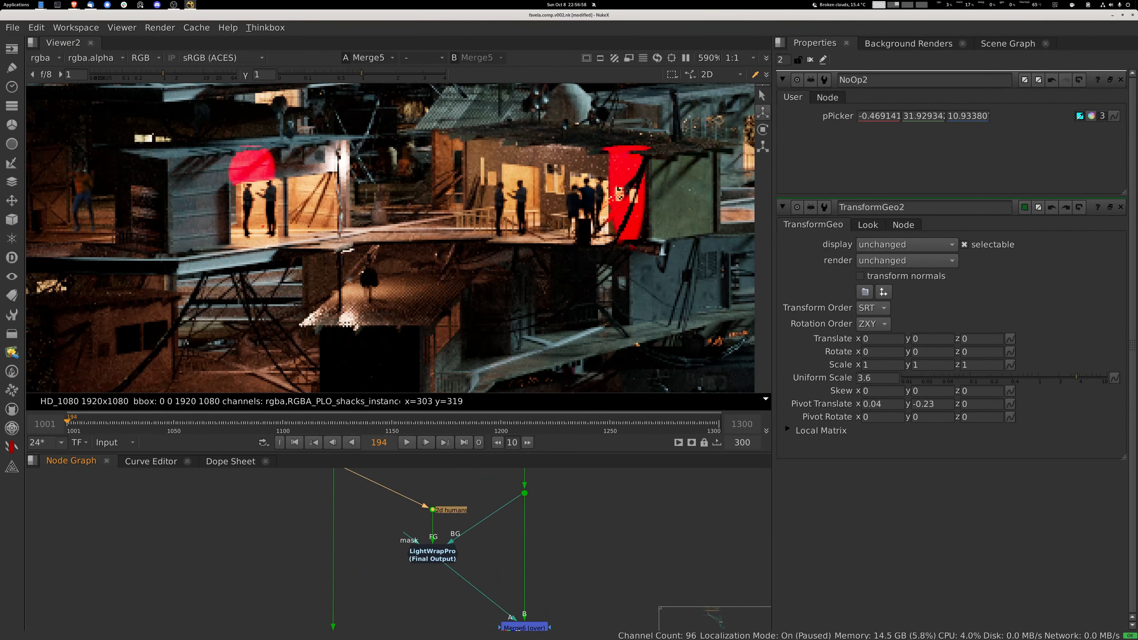
pyautogui.press('a')
pyautogui.press('a')
pyautogui.hotkey('ctrl', '1')
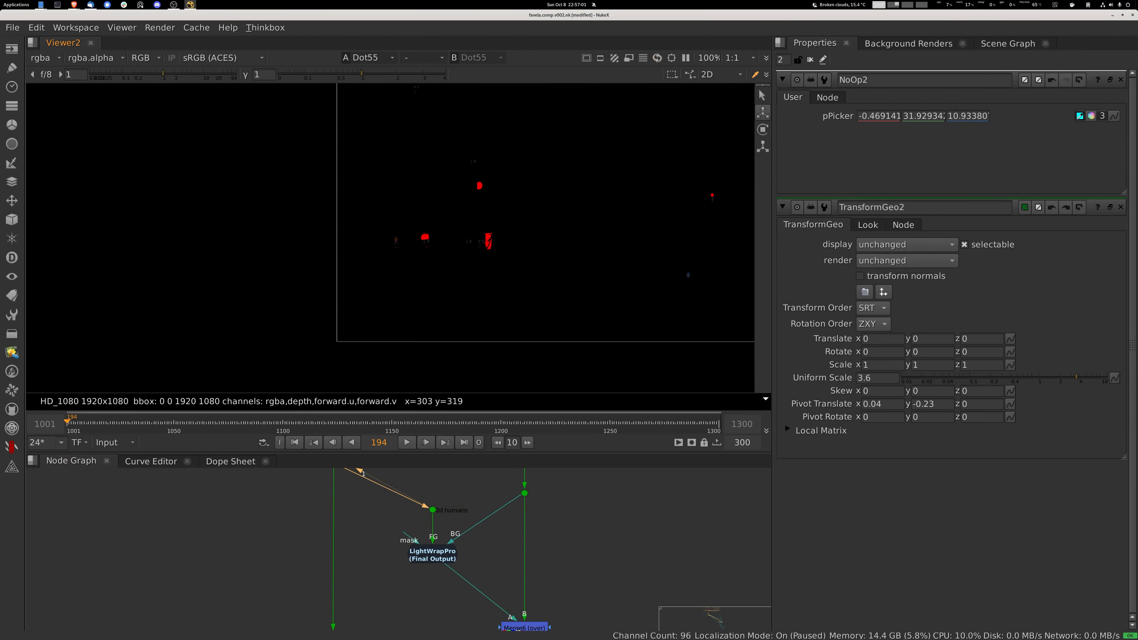
# - Turn off the preview over image in aPMatte2, aPMatte3, aPMatte4 and aPMatte5
pyautogui.scroll(-3, 308, 503)
pyautogui.moveTo(308, 479); pyautogui.dragTo(497, 627, button='middle')
pyautogui.moveTo(359, 538); pyautogui.dragTo(448, 580, button='middle')
pyautogui.moveTo(148, 484); pyautogui.dragTo(354, 583, button='middle')
pyautogui.scroll(3, 340, 507)
pyautogui.doubleClick(347, 503)
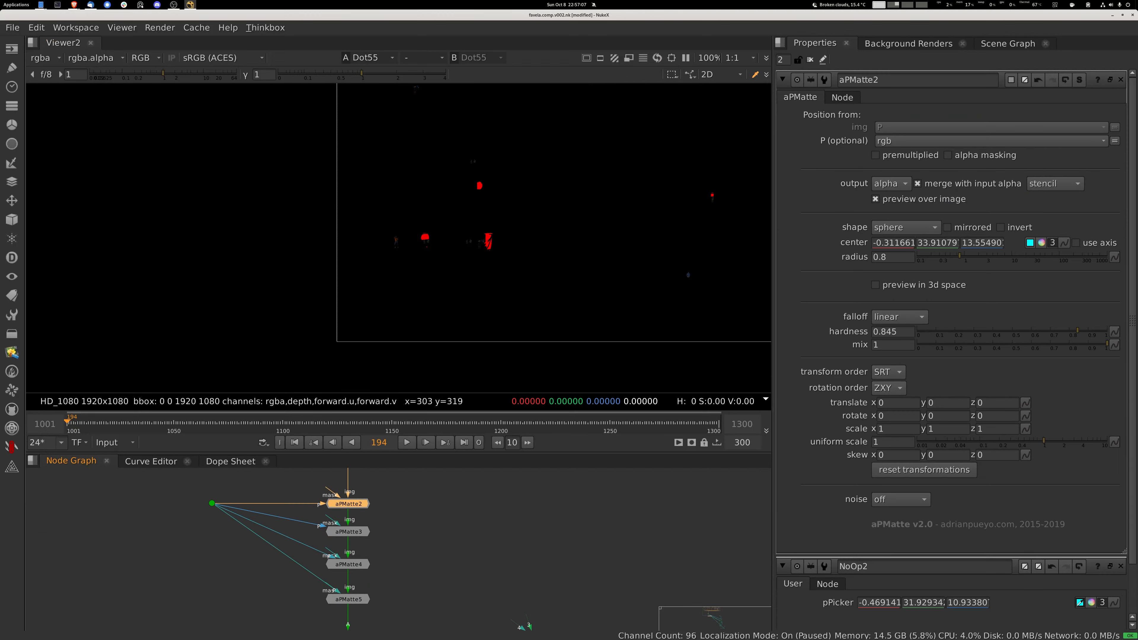
pyautogui.click(875, 198)
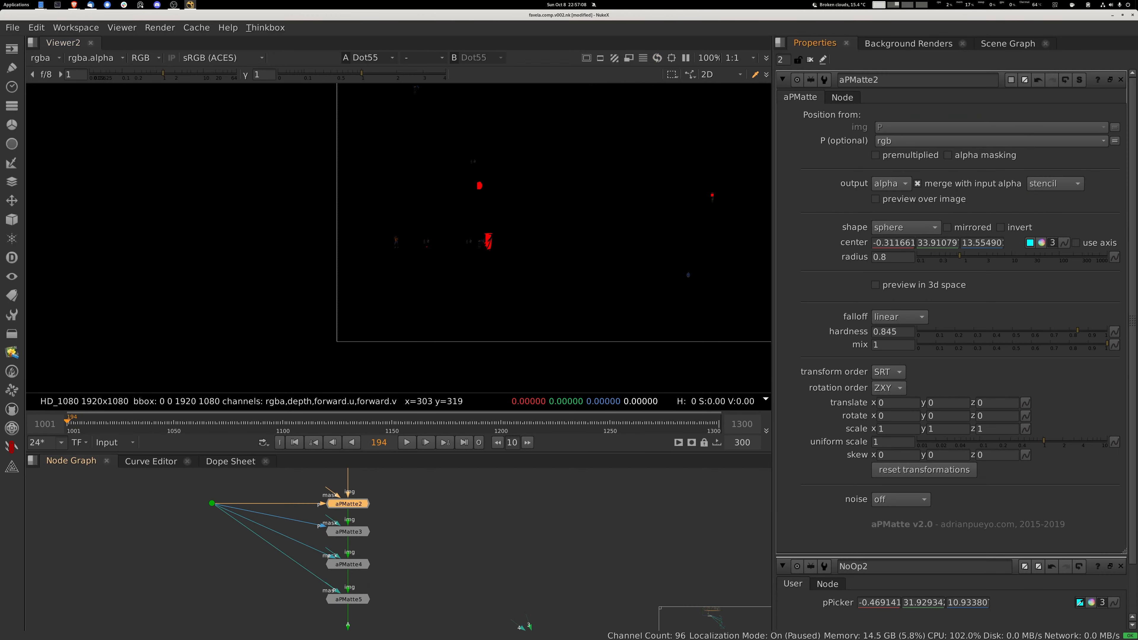
pyautogui.doubleClick(347, 531)
pyautogui.click(875, 198)
pyautogui.doubleClick(348, 564)
pyautogui.click(875, 198)
pyautogui.doubleClick(347, 599)
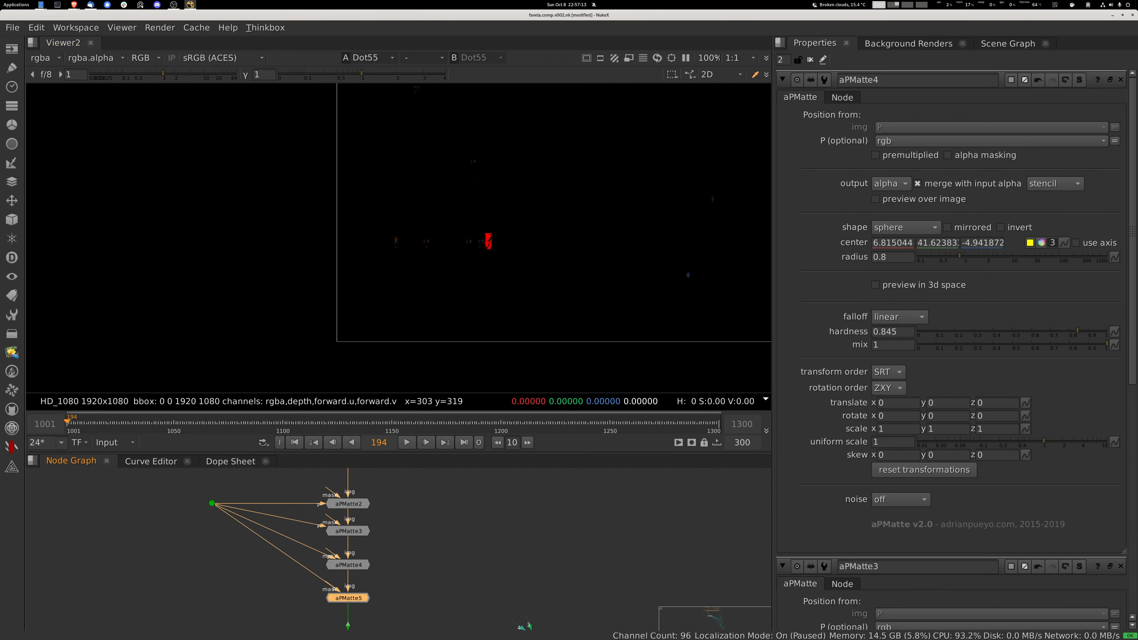
pyautogui.click(875, 199)
# - View the background input of LightWrapPro at Dot16, enlarged around the lit shacks
pyautogui.scroll(-4, 298, 475)
pyautogui.moveTo(492, 605); pyautogui.dragTo(224, 484, button='middle')
pyautogui.moveTo(648, 609); pyautogui.dragTo(346, 506, button='middle')
pyautogui.scroll(2, 340, 580)
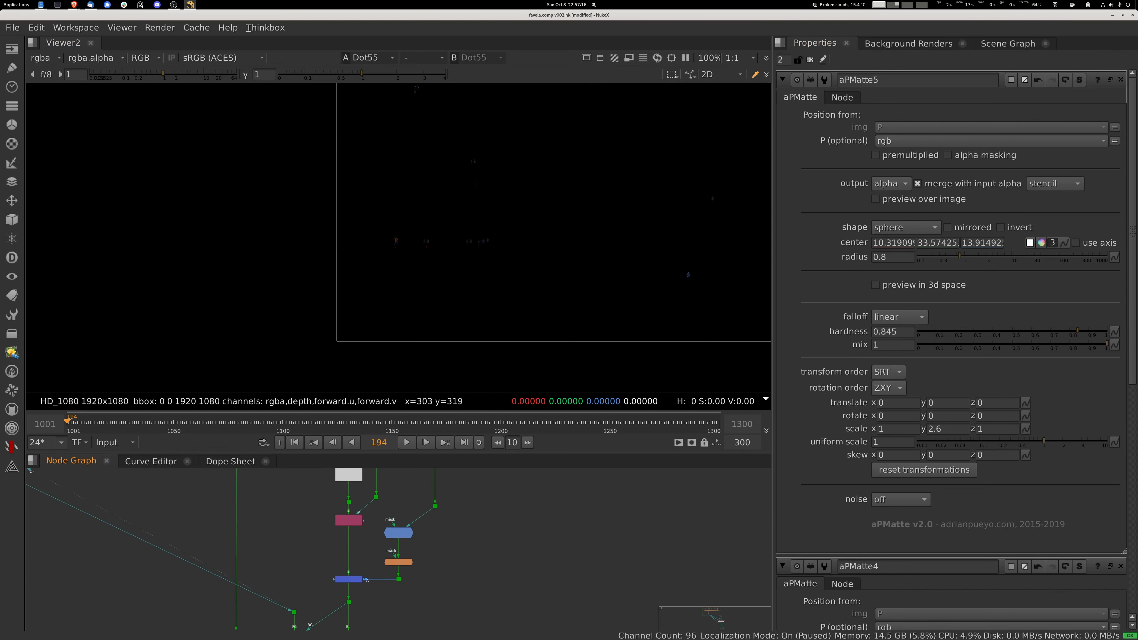
pyautogui.moveTo(289, 627); pyautogui.dragTo(317, 548, button='middle')
pyautogui.scroll(2, 317, 547)
pyautogui.click(324, 523)
pyautogui.click(416, 508)
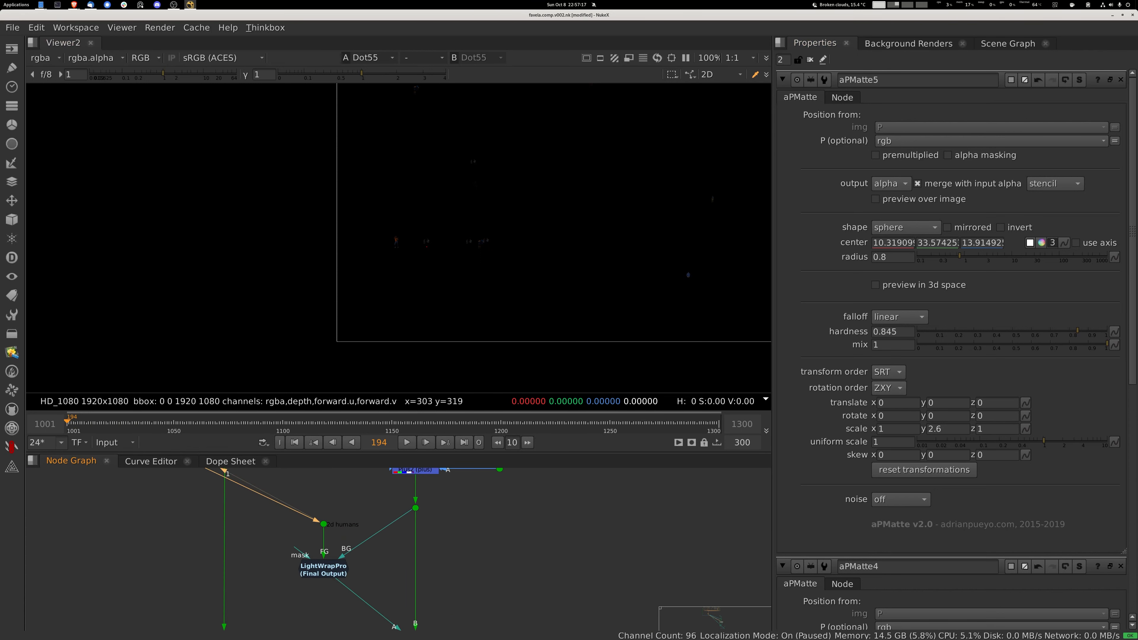
pyautogui.press('1')
pyautogui.press('f')
pyautogui.scroll(8, 293, 242)
pyautogui.scroll(1, 294, 243)
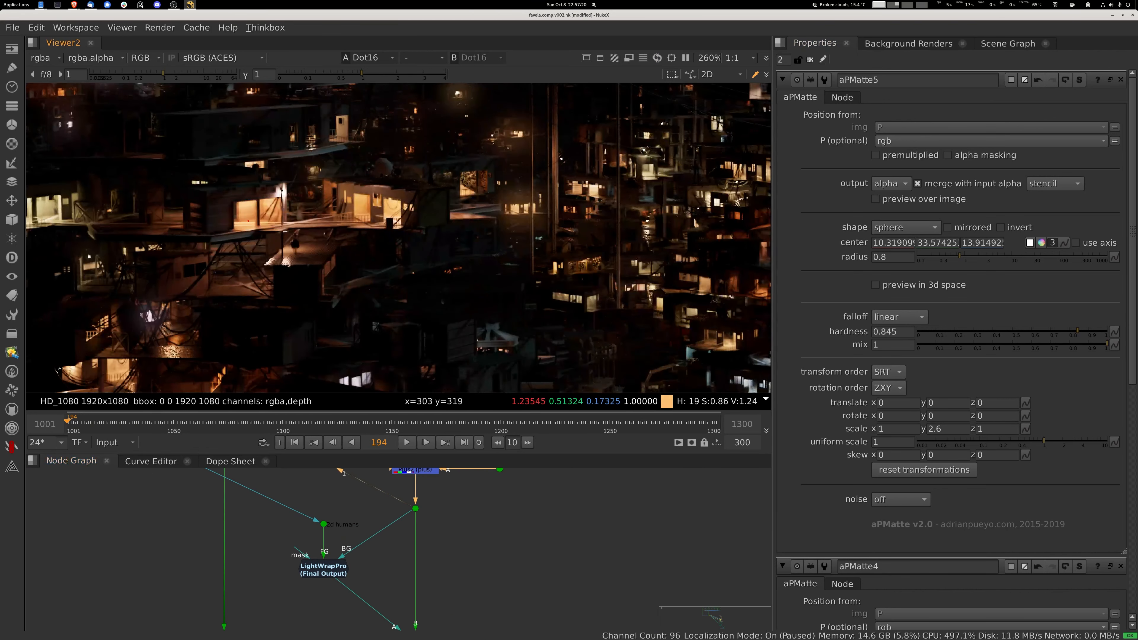
# - View the LightWrapPro output and toggle the node off and on to examine the light wrap on the isolated people
pyautogui.click(323, 568)
pyautogui.press('1')
pyautogui.scroll(6, 251, 221)
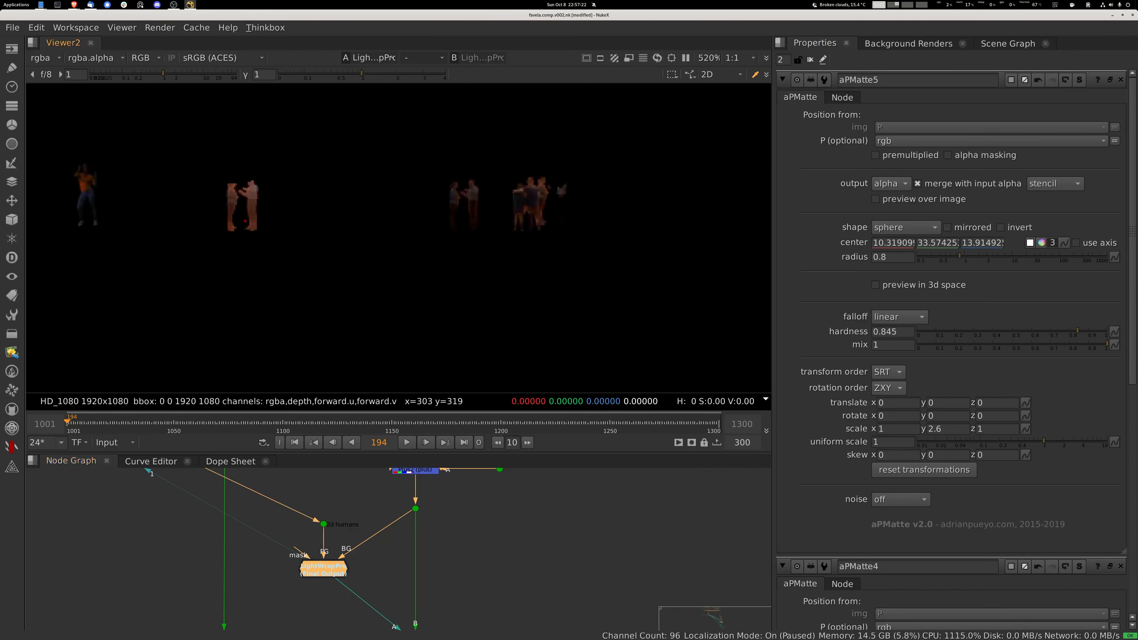
pyautogui.press('d')
pyautogui.press('d')
# - View Merge6 and toggle LightWrapPro off and on to compare the merged people with and without the wrap
pyautogui.moveTo(398, 582); pyautogui.dragTo(406, 516, button='middle')
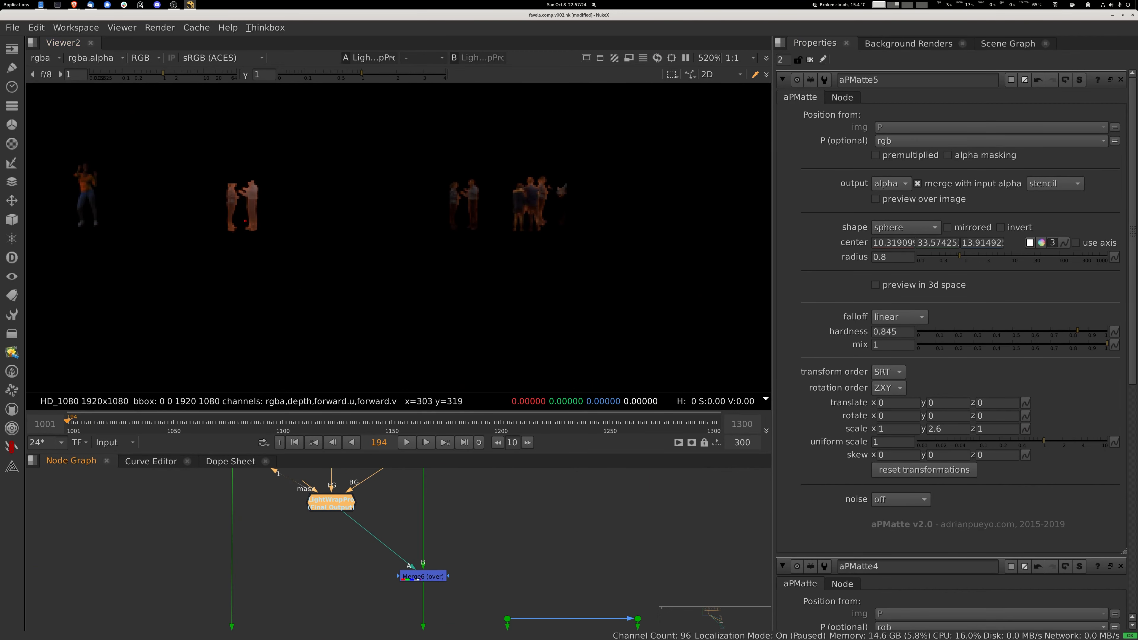
pyautogui.click(423, 576)
pyautogui.press('1')
pyautogui.click(331, 502)
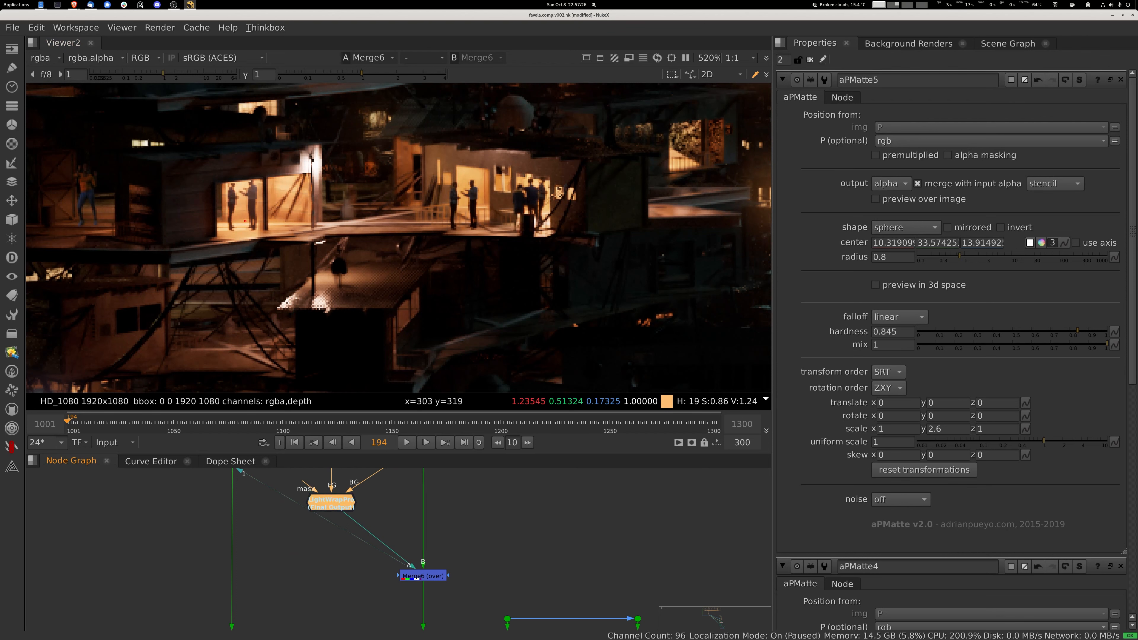
pyautogui.press('d')
pyautogui.press('d')
pyautogui.press('d')
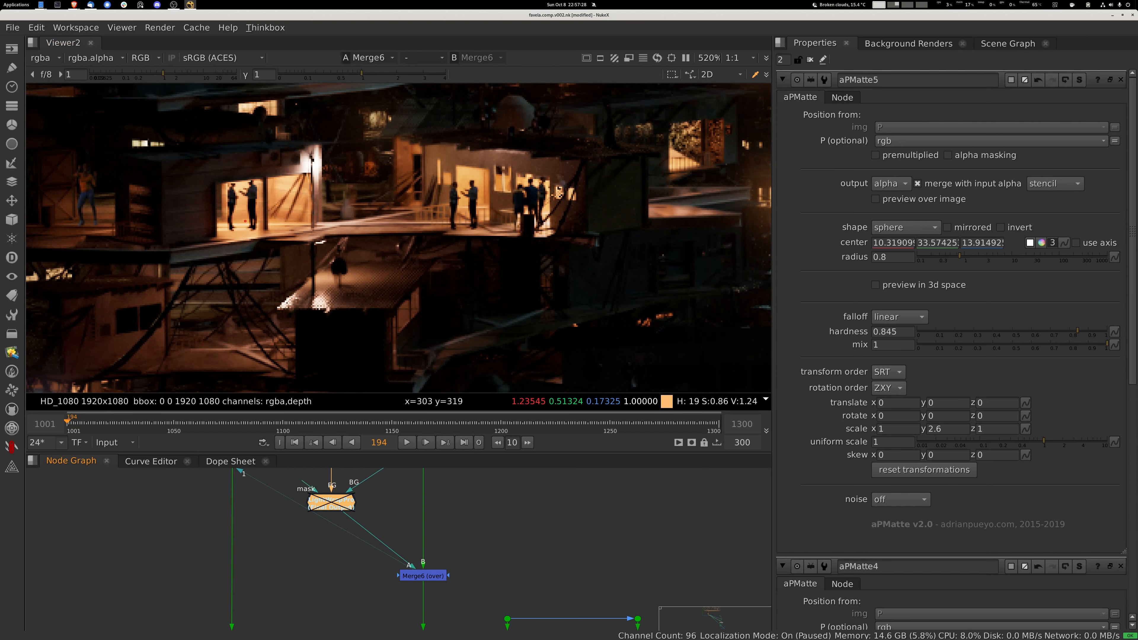
pyautogui.press('d')
pyautogui.scroll(-4, 419, 274)
pyautogui.scroll(5, 314, 229)
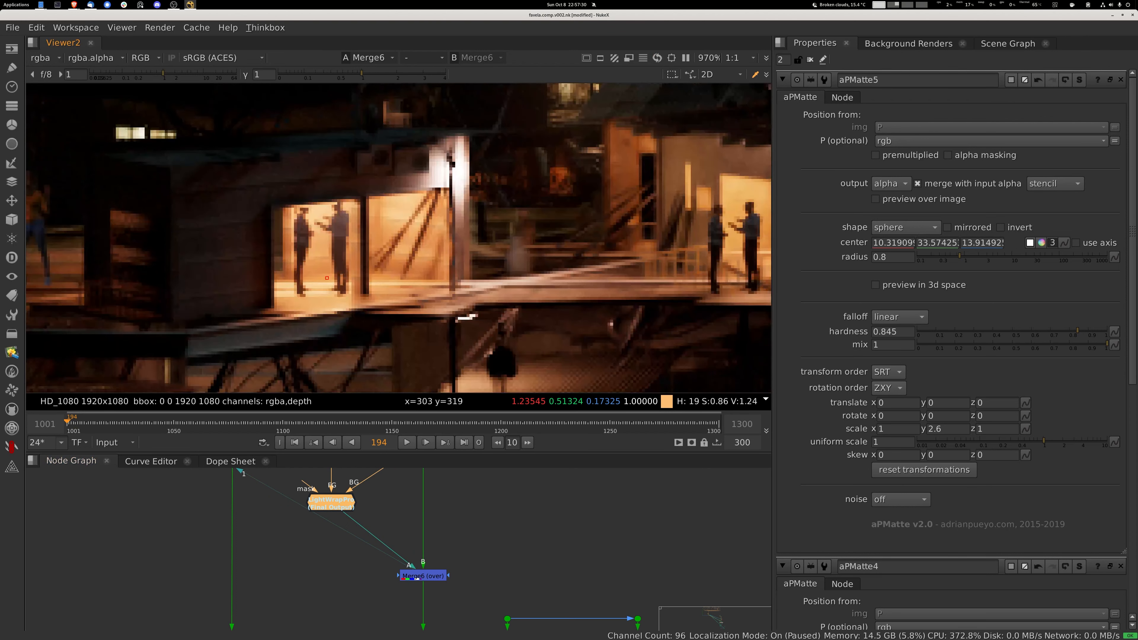
pyautogui.press('d')
pyautogui.scroll(-4, 380, 238)
pyautogui.scroll(-2, 448, 560)
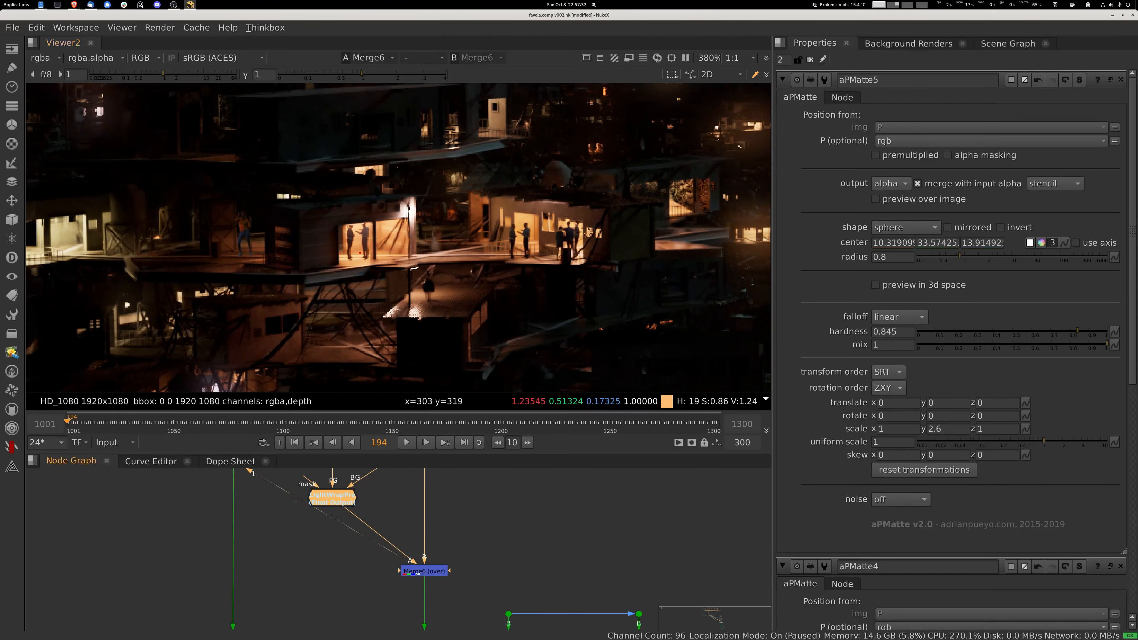
# - View Grade3 across the whole frame and examine the depth and position branches that sit beside it in the graph
pyautogui.scroll(2, 549, 628)
pyautogui.press('1')
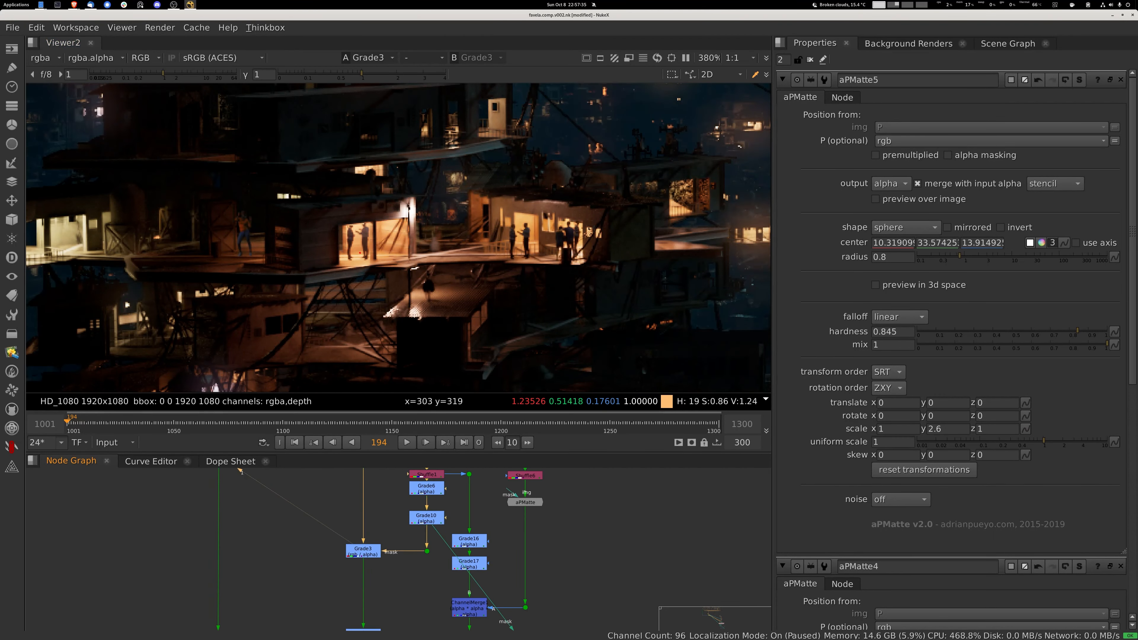
pyautogui.scroll(-6, 448, 215)
pyautogui.scroll(3, 448, 215)
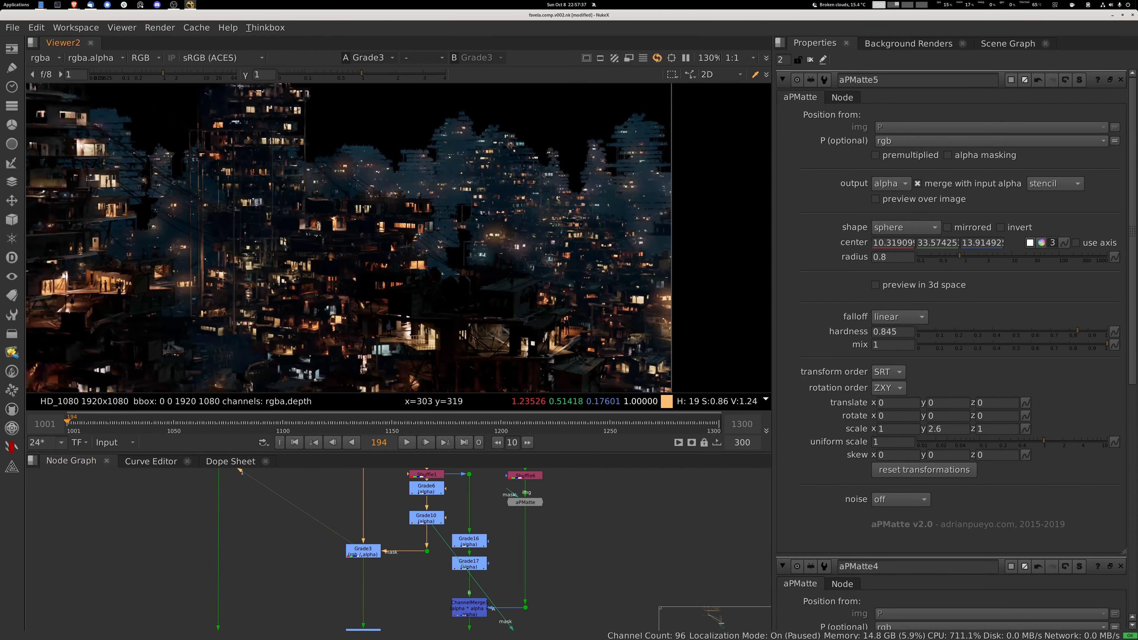
pyautogui.scroll(-5, 394, 546)
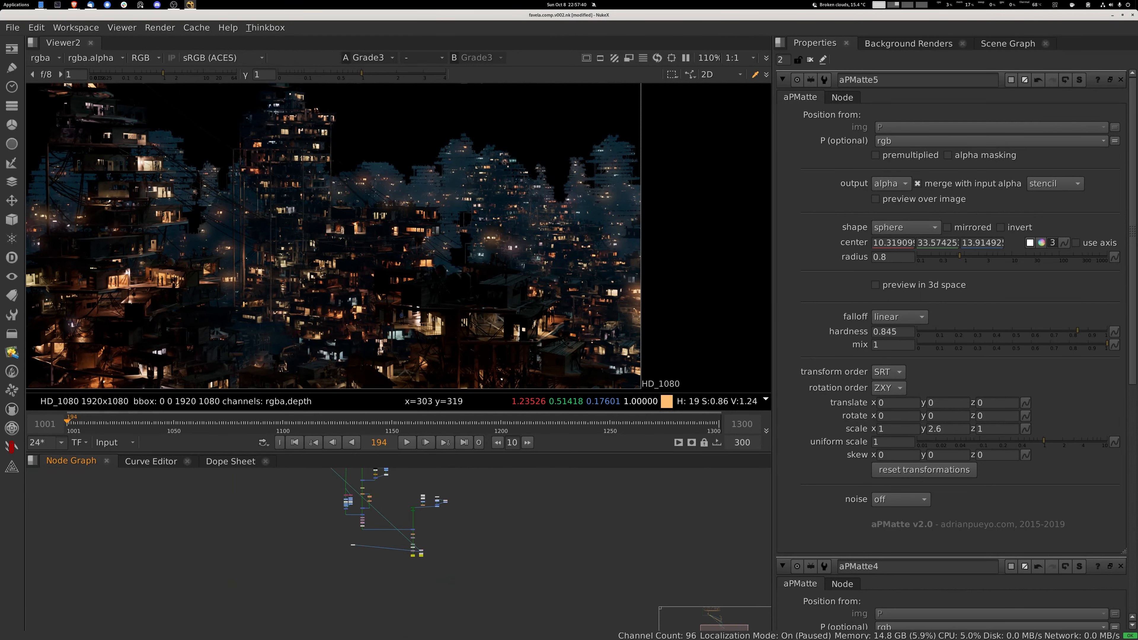
pyautogui.scroll(4, 394, 547)
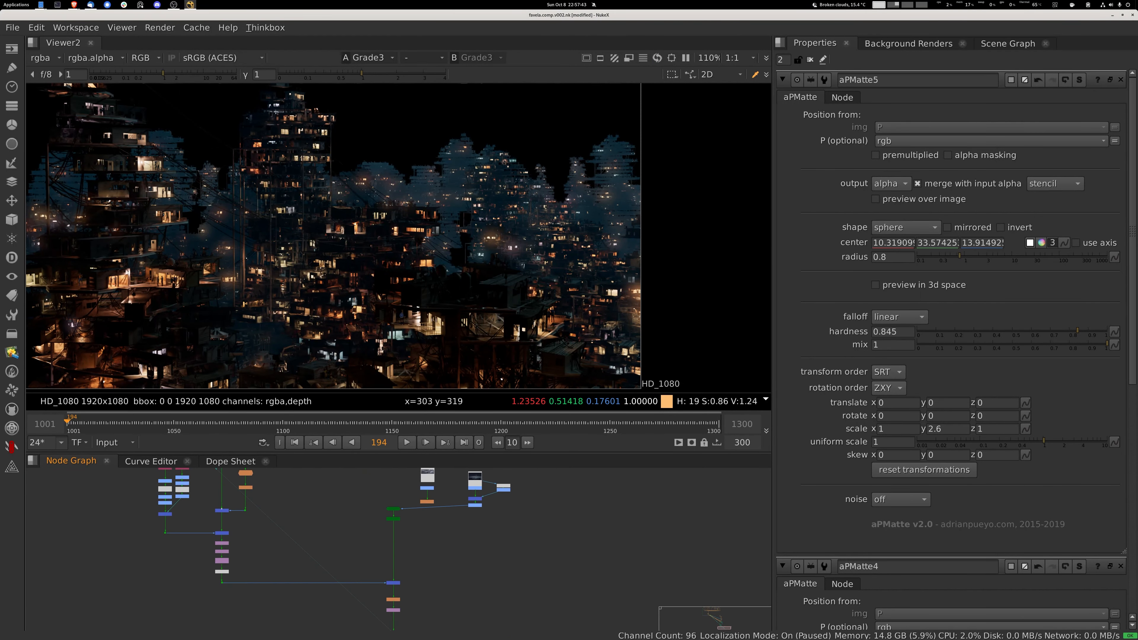
pyautogui.scroll(3, 309, 475)
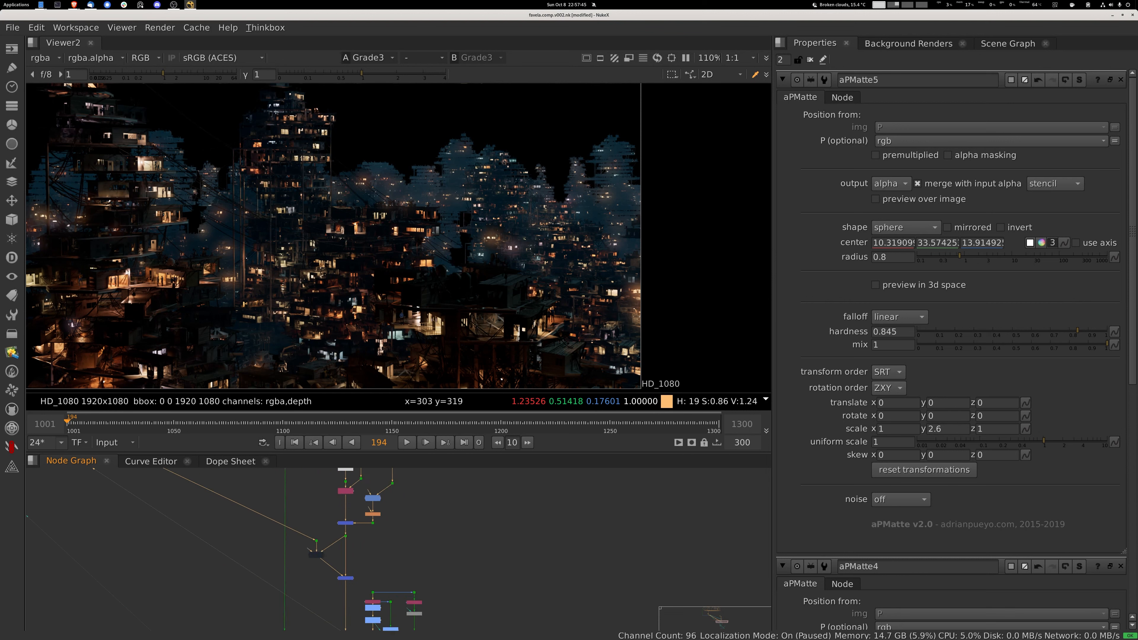
pyautogui.scroll(4, 410, 544)
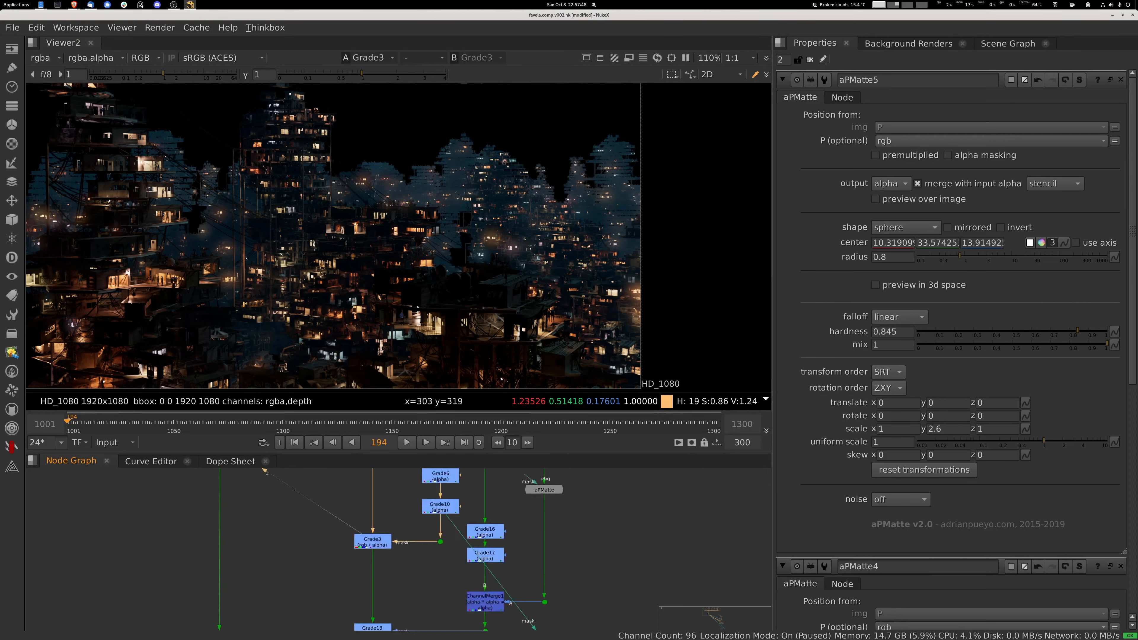
pyautogui.moveTo(384, 564); pyautogui.dragTo(320, 624, button='middle')
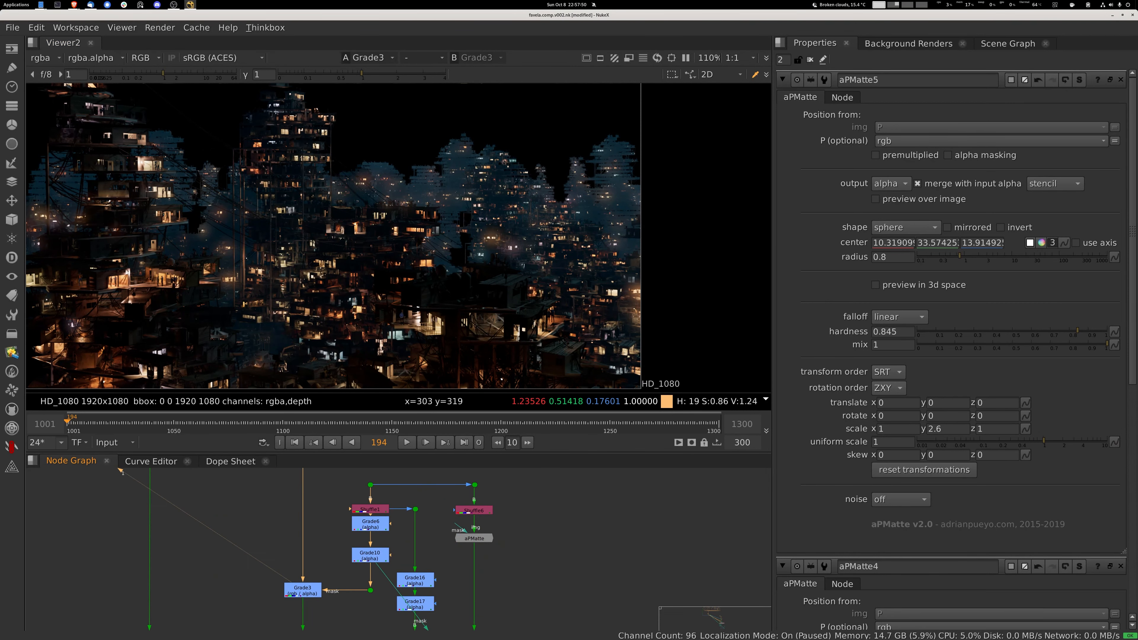
# - View Shuffle1's depth output and Grade6's alpha, and open the settings of both nodes
pyautogui.press('1')
pyautogui.doubleClick(370, 509)
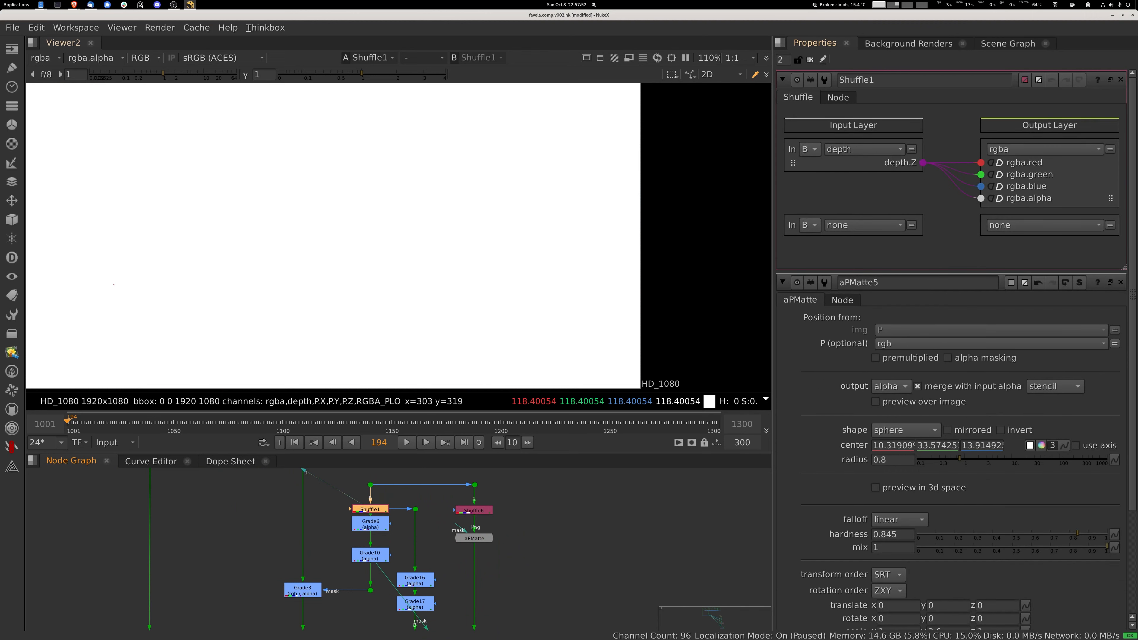
pyautogui.click(370, 524)
pyautogui.press('1')
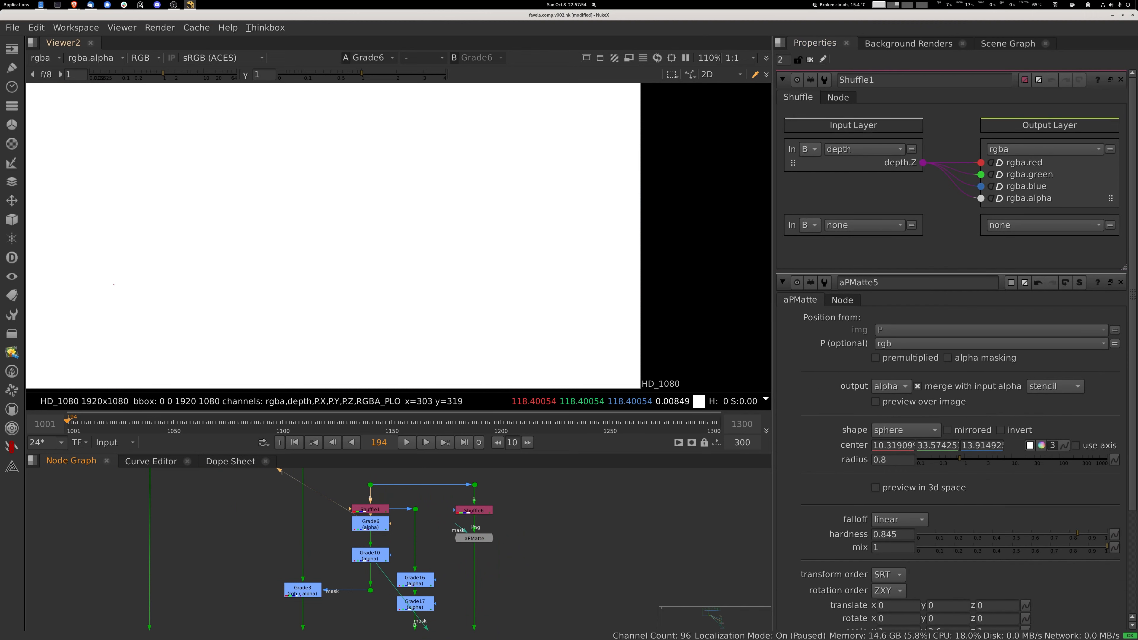
pyautogui.press('a')
pyautogui.doubleClick(371, 524)
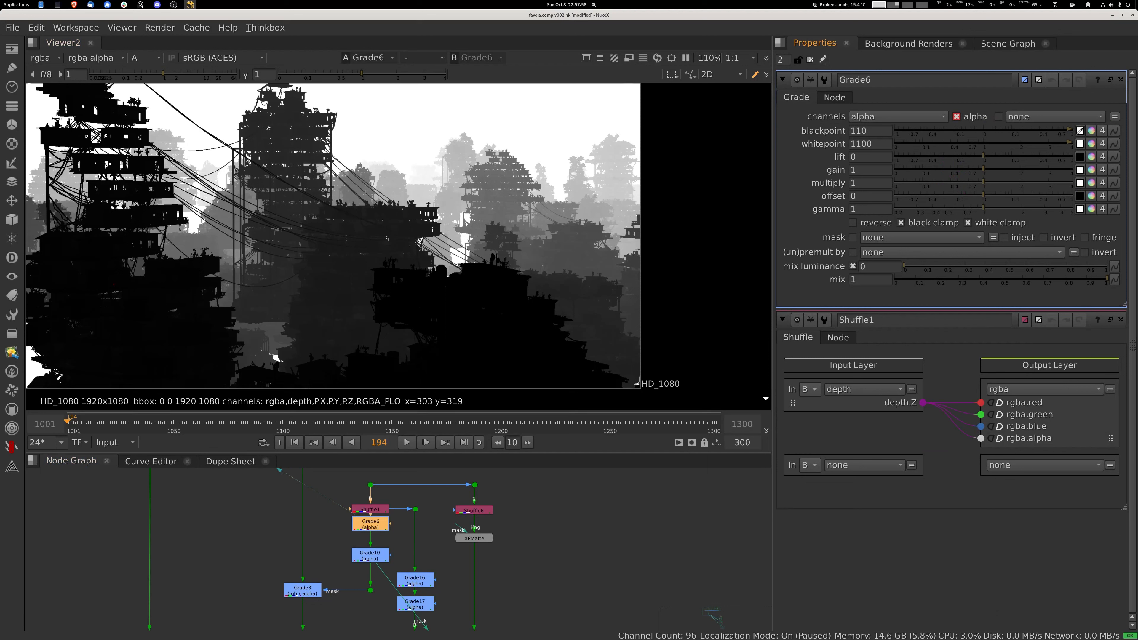
# - Try sampling Grade6's blackpoint from the nearer buildings and its whitepoint from the distant ones, and undo the samples
pyautogui.keyDown('ctrl'); pyautogui.moveTo(114, 284); pyautogui.dragTo(372, 264); pyautogui.keyUp('ctrl')
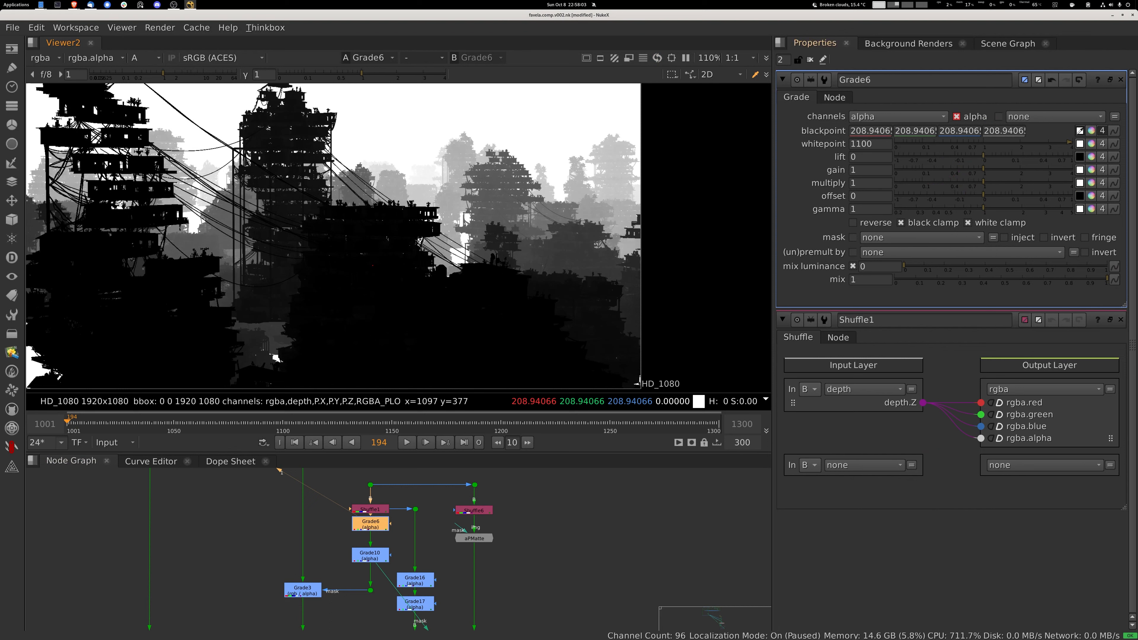
pyautogui.click(1079, 143)
pyautogui.keyDown('ctrl'); pyautogui.moveTo(504, 188); pyautogui.dragTo(452, 156); pyautogui.keyUp('ctrl')
pyautogui.hotkey('ctrl', 'z')
pyautogui.hotkey('ctrl', 'z')
pyautogui.hotkey('ctrl', 'z')
pyautogui.hotkey('ctrl', 'z')
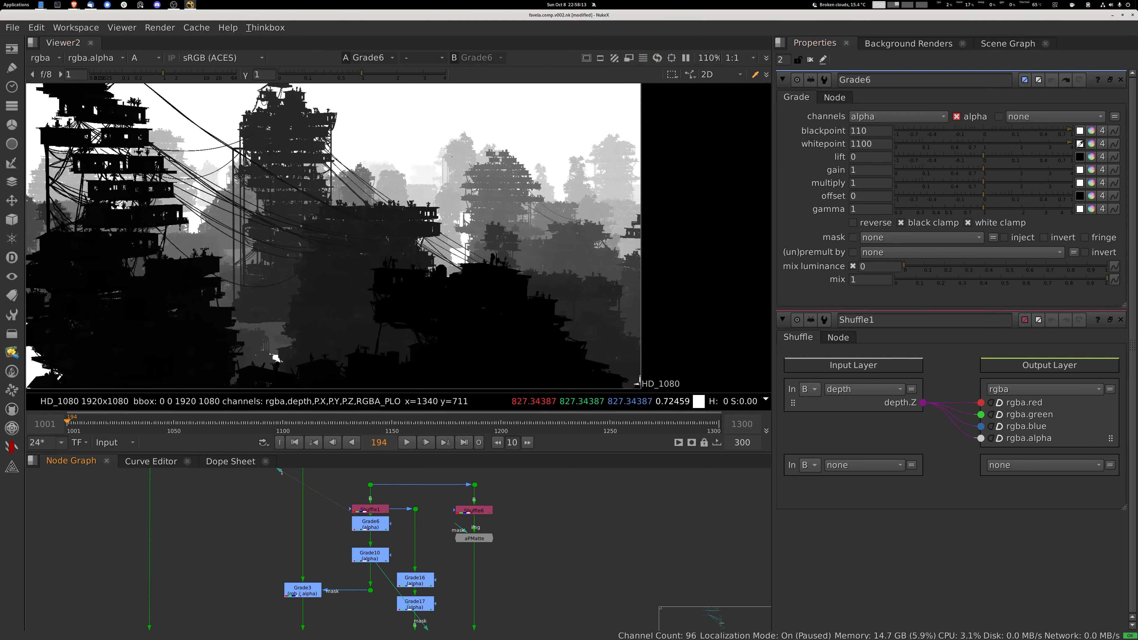
# - View the alpha of Grade10 to examine the adjusted depth matte
pyautogui.click(370, 555)
pyautogui.press('1')
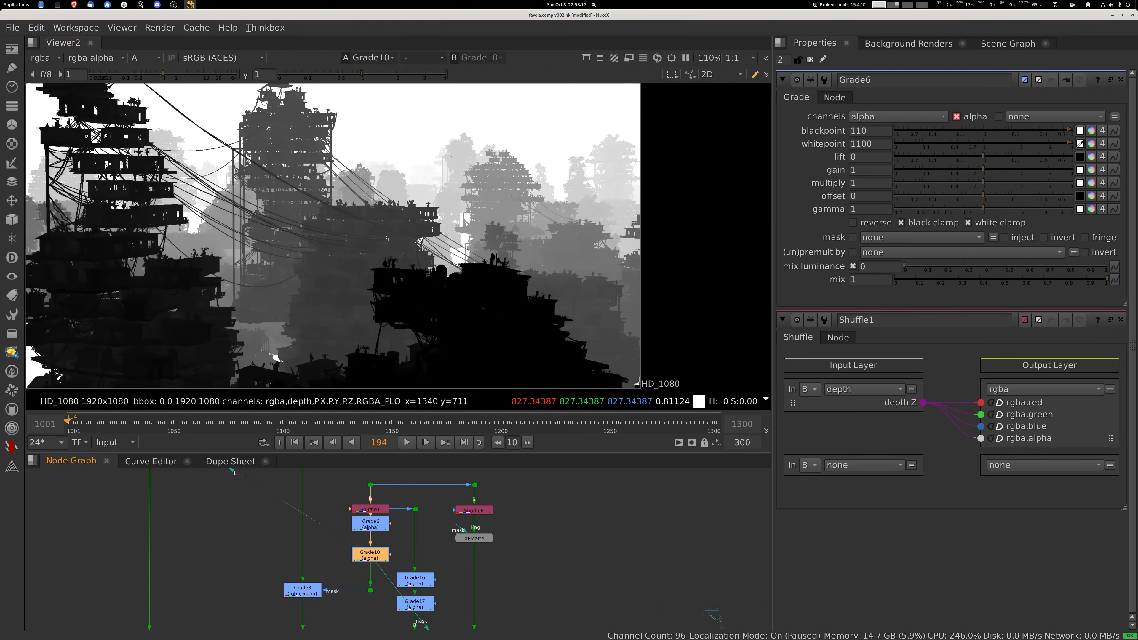
pyautogui.moveTo(370, 555); pyautogui.dragTo(370, 554)
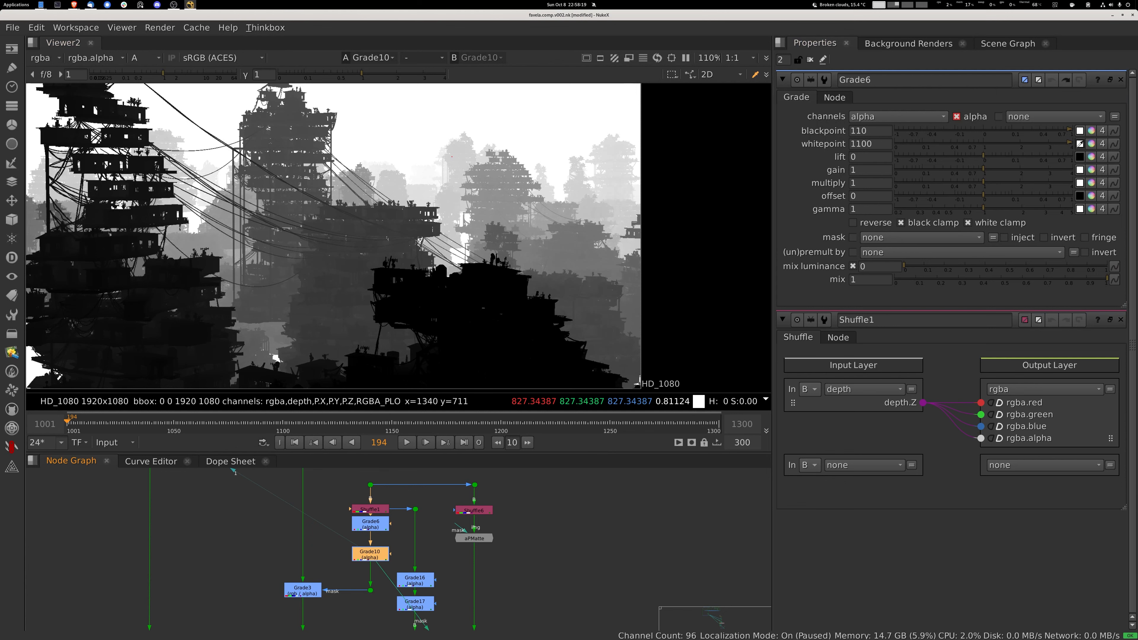
# - View Grade3 in colour with the node off and on to compare the depth haze, and open its settings
pyautogui.click(303, 590)
pyautogui.press('1')
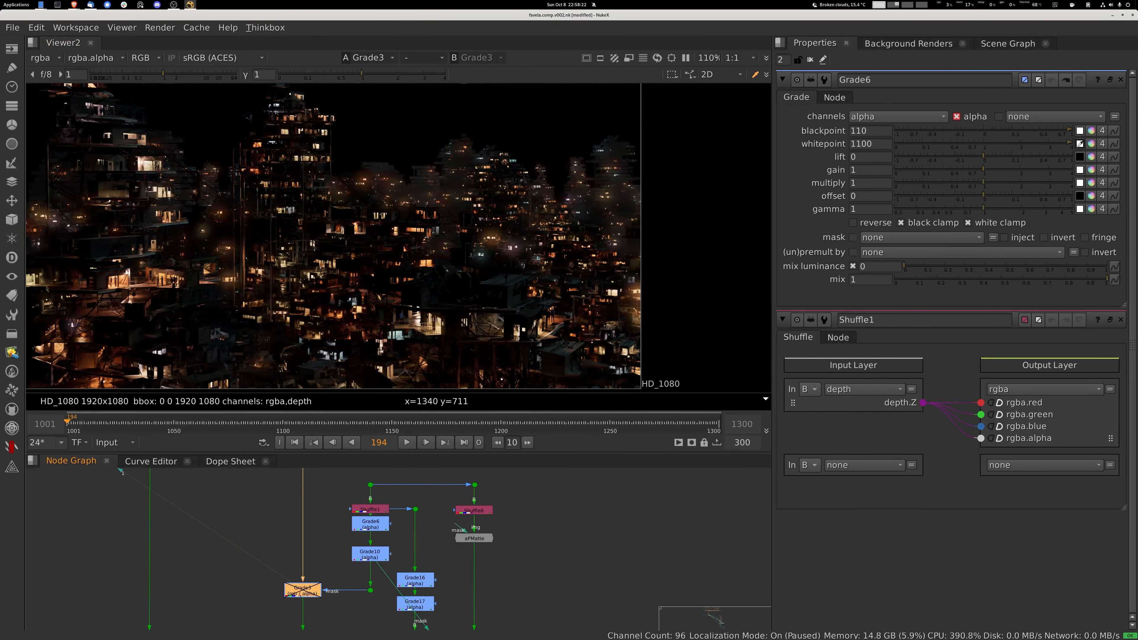
pyautogui.press('d')
pyautogui.doubleClick(303, 590)
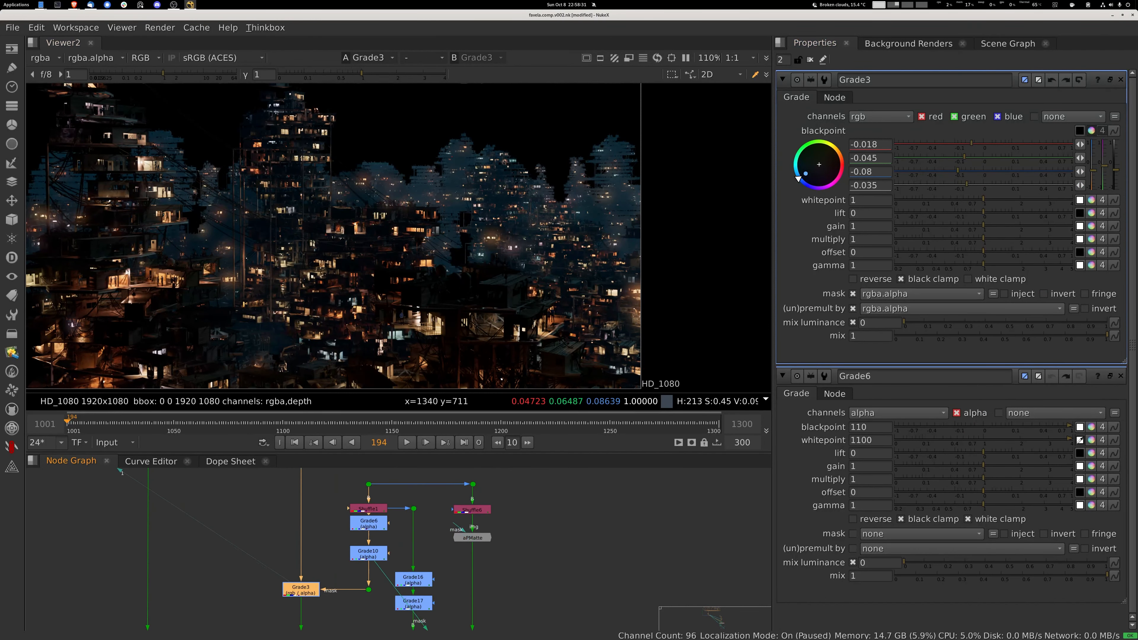
# - View Shuffle6's position pass and the aPMatte alpha, and examine the matte's shape, position and noise settings
pyautogui.click(472, 510)
pyautogui.press('1')
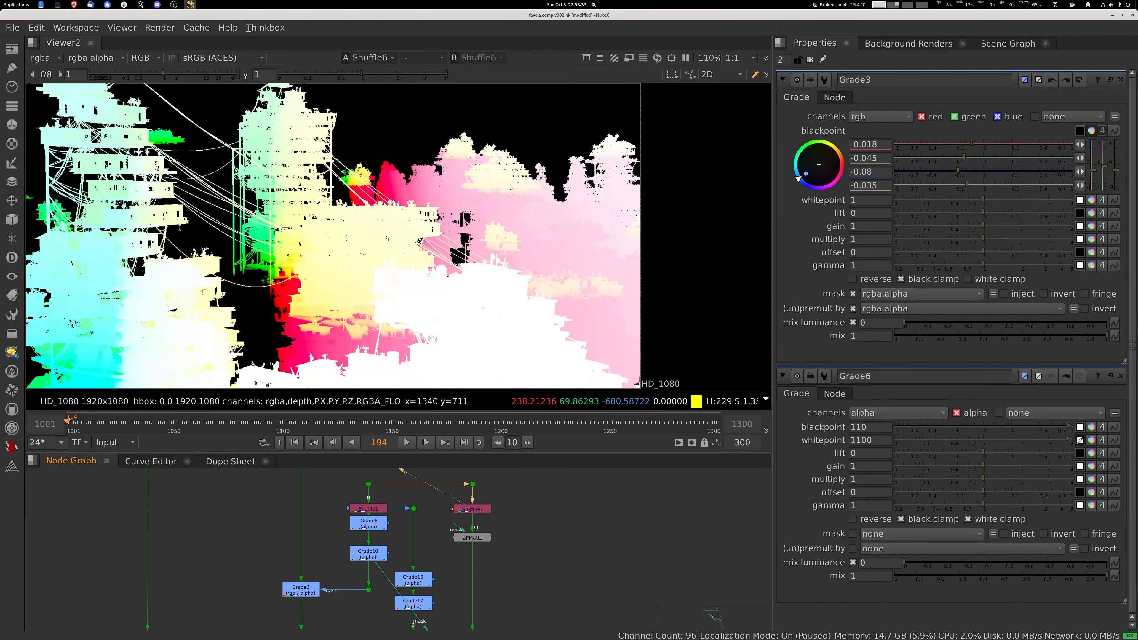
pyautogui.click(472, 537)
pyautogui.press('1')
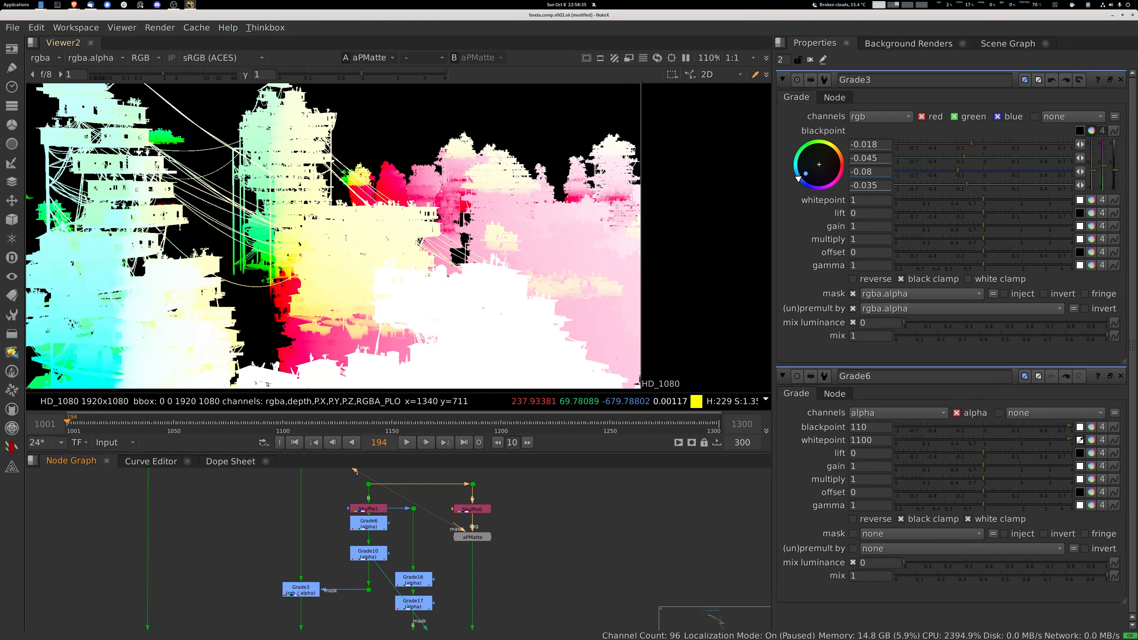
pyautogui.press('a')
pyautogui.doubleClick(472, 537)
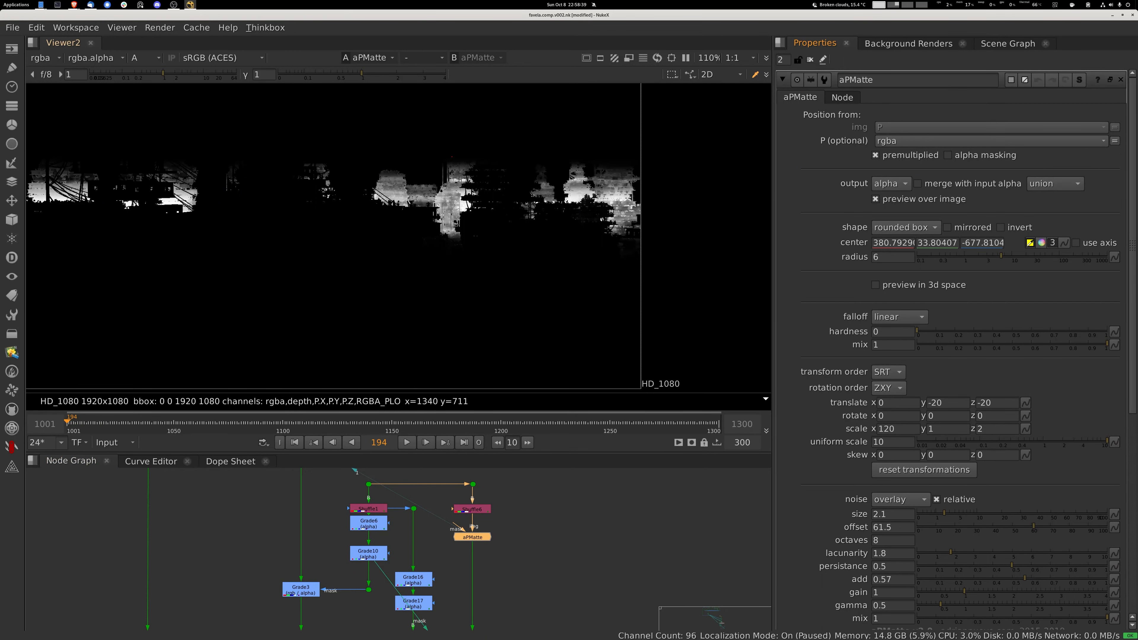
pyautogui.keyDown('ctrl'); pyautogui.moveTo(452, 156); pyautogui.dragTo(557, 248); pyautogui.keyUp('ctrl')
pyautogui.moveTo(1001, 257)
pyautogui.mouseDown()
pyautogui.moveTo(929, 256)
pyautogui.moveTo(1094, 257)
pyautogui.moveTo(1000, 256)
pyautogui.mouseUp()
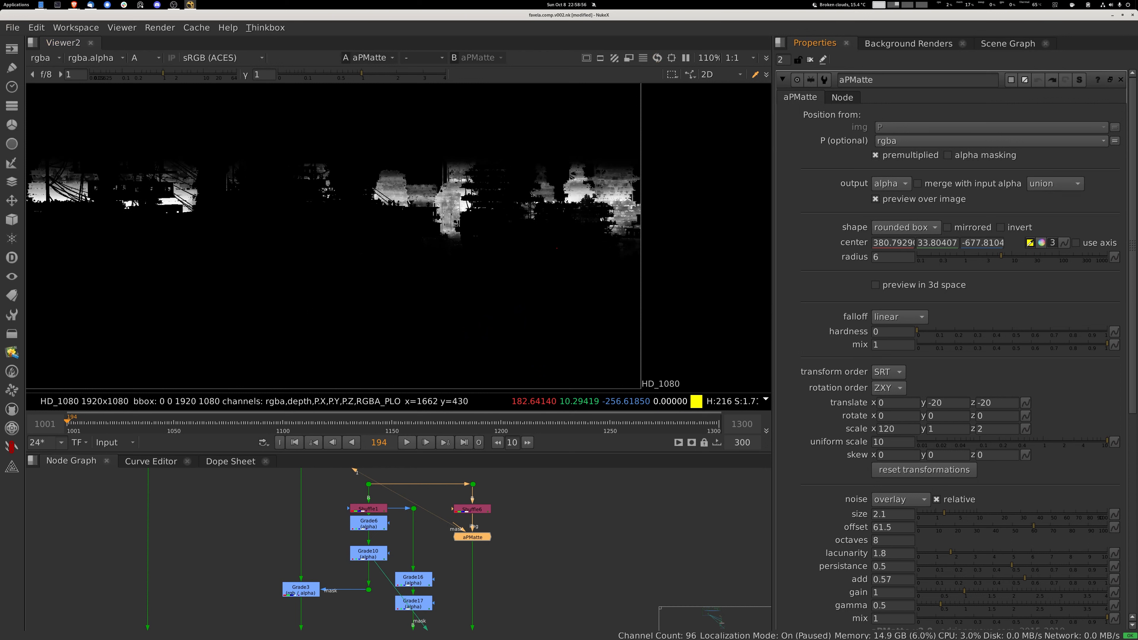
# - Compare the alphas of Grade17 and aPMatte, and view ChannelMerge1 to examine the combined matte
pyautogui.moveTo(944, 513)
pyautogui.mouseDown()
pyautogui.moveTo(918, 514)
pyautogui.moveTo(944, 513)
pyautogui.mouseUp()
pyautogui.moveTo(516, 561); pyautogui.dragTo(534, 500, button='middle')
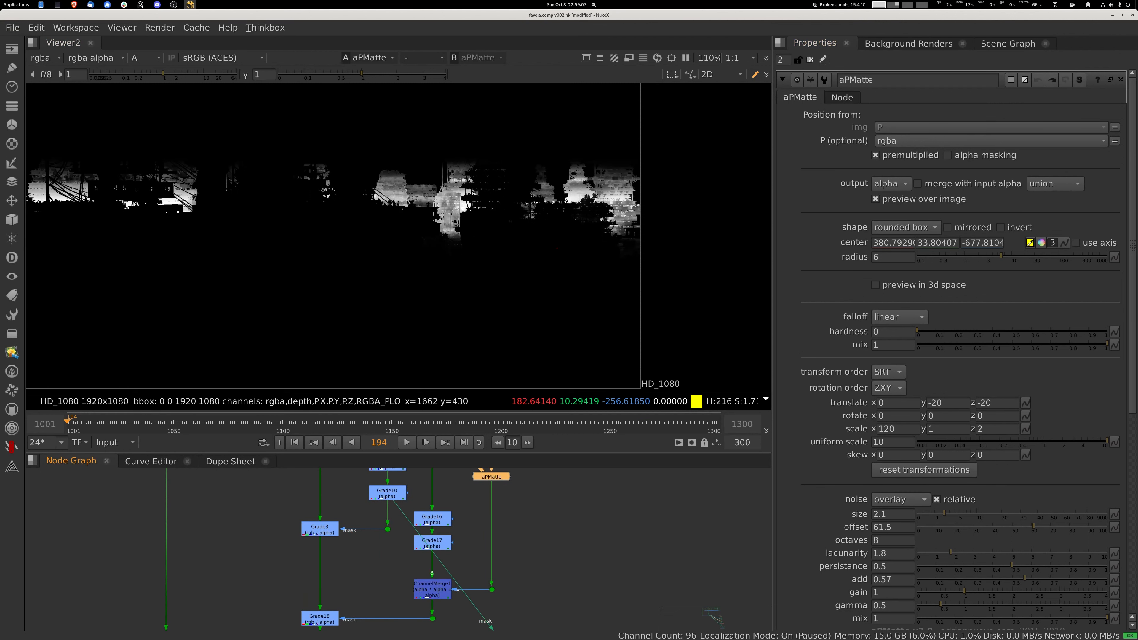
pyautogui.click(431, 542)
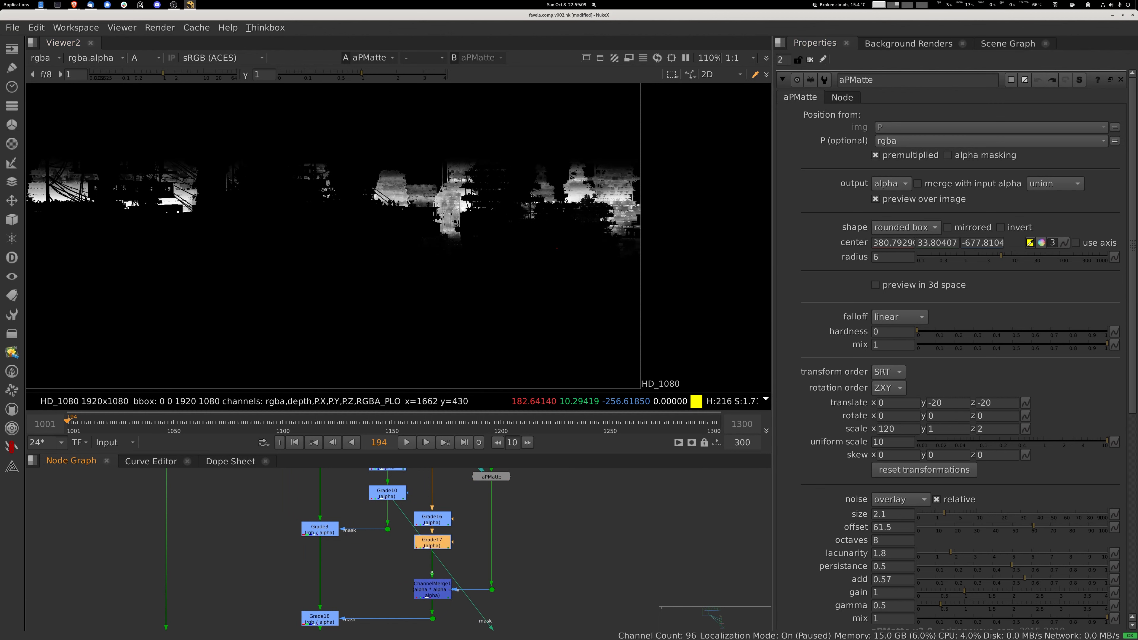
pyautogui.press('1')
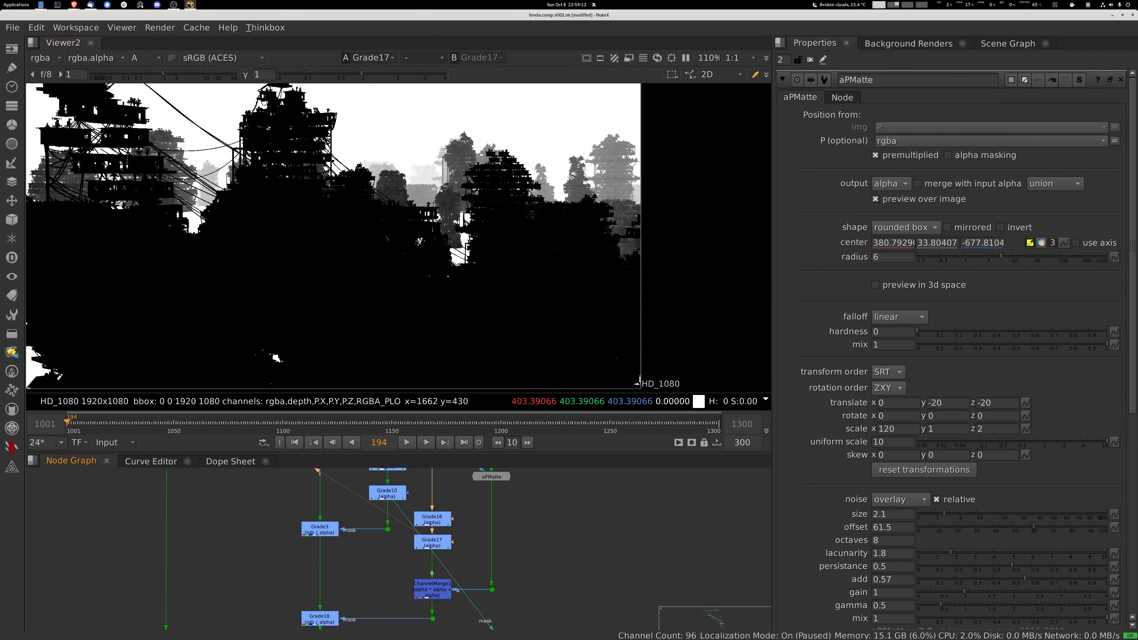
pyautogui.click(491, 476)
pyautogui.click(432, 542)
pyautogui.press('1')
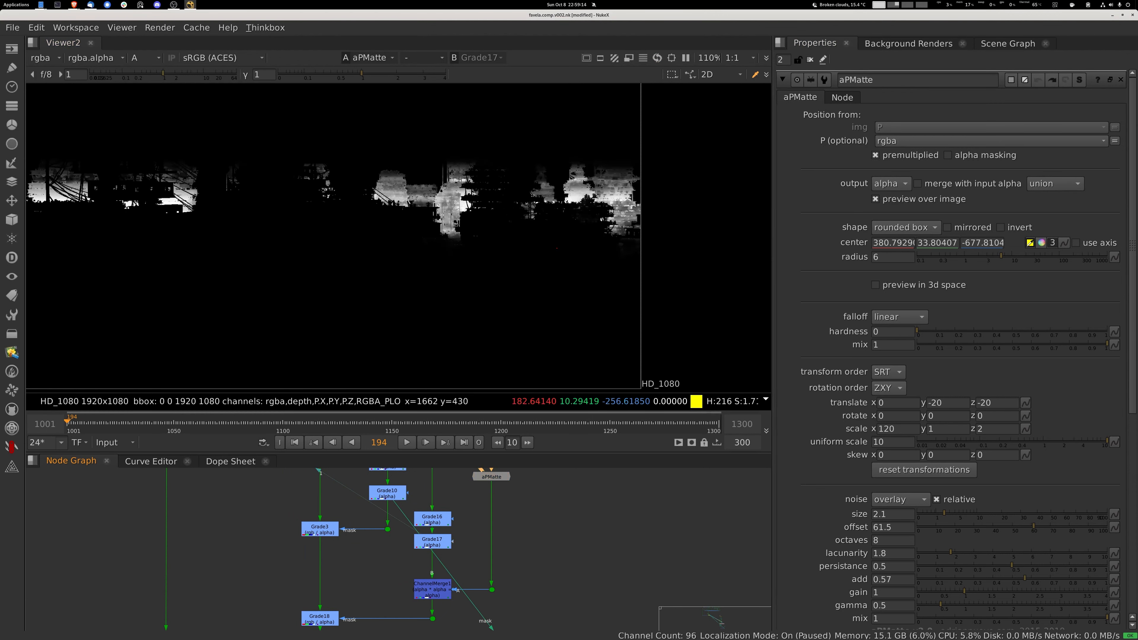
pyautogui.press('1')
pyautogui.click(431, 589)
pyautogui.press('1')
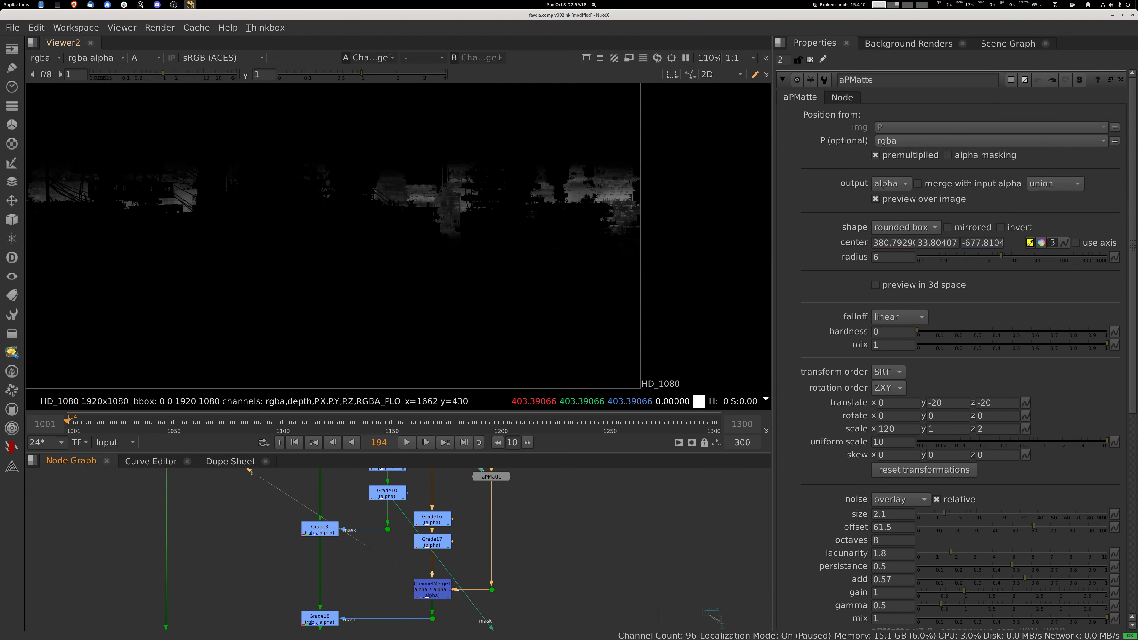
# - View Grade18 in colour with the node off and on to compare the haze on the distant buildings
pyautogui.moveTo(320, 596); pyautogui.dragTo(390, 549, button='middle')
pyautogui.click(390, 572)
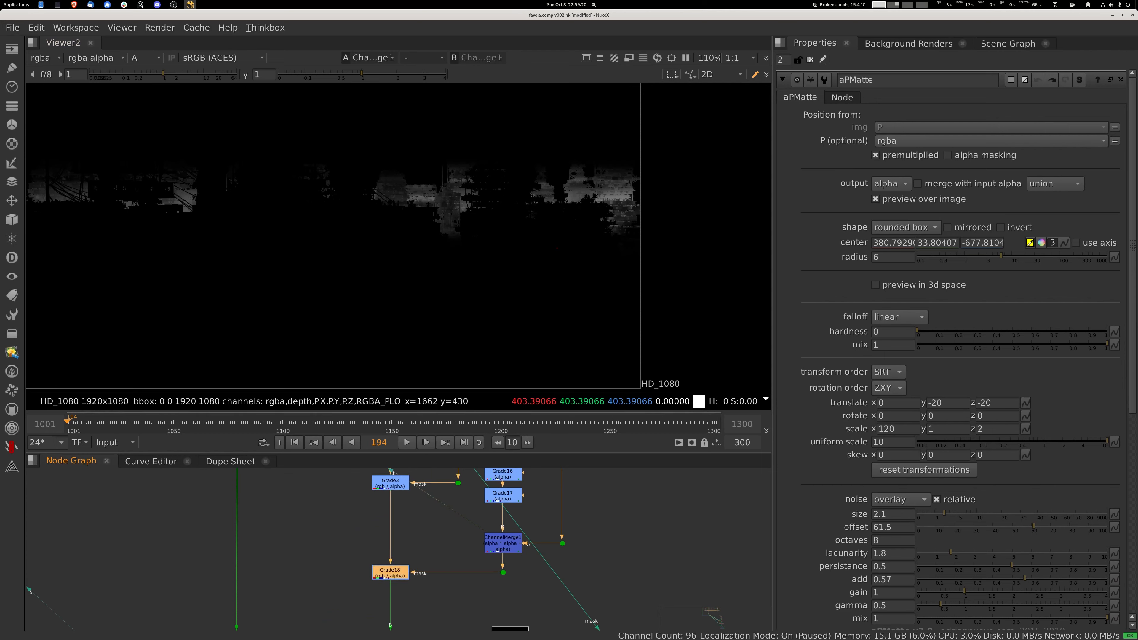
pyautogui.press('1')
pyautogui.press('a')
pyautogui.click(390, 572)
pyautogui.press('d')
pyautogui.press('d')
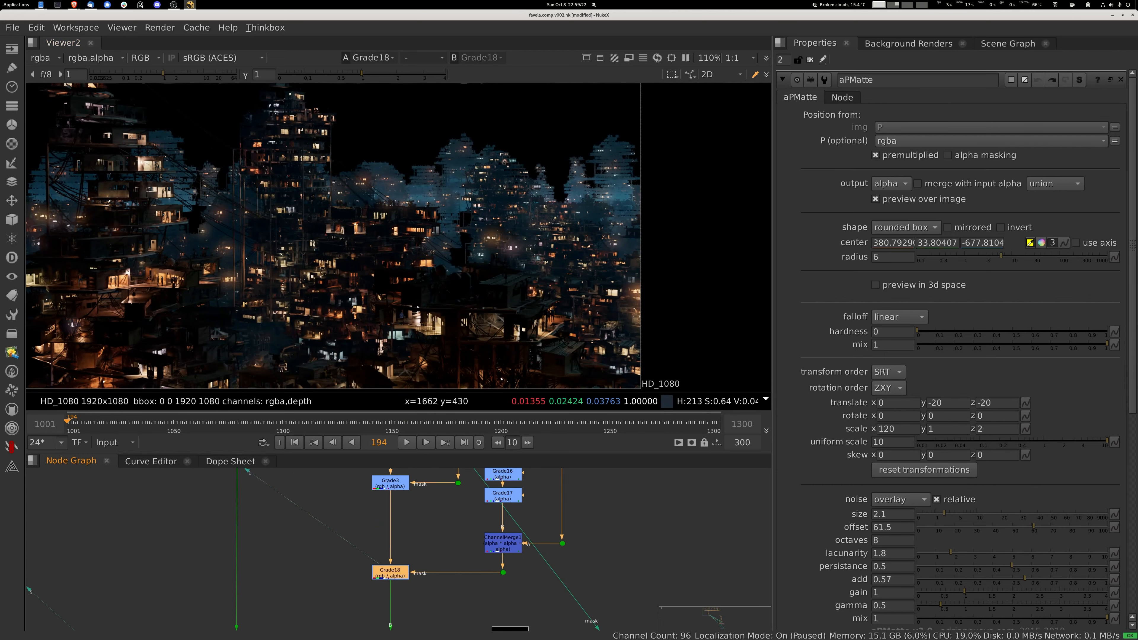
pyautogui.scroll(3, 398, 183)
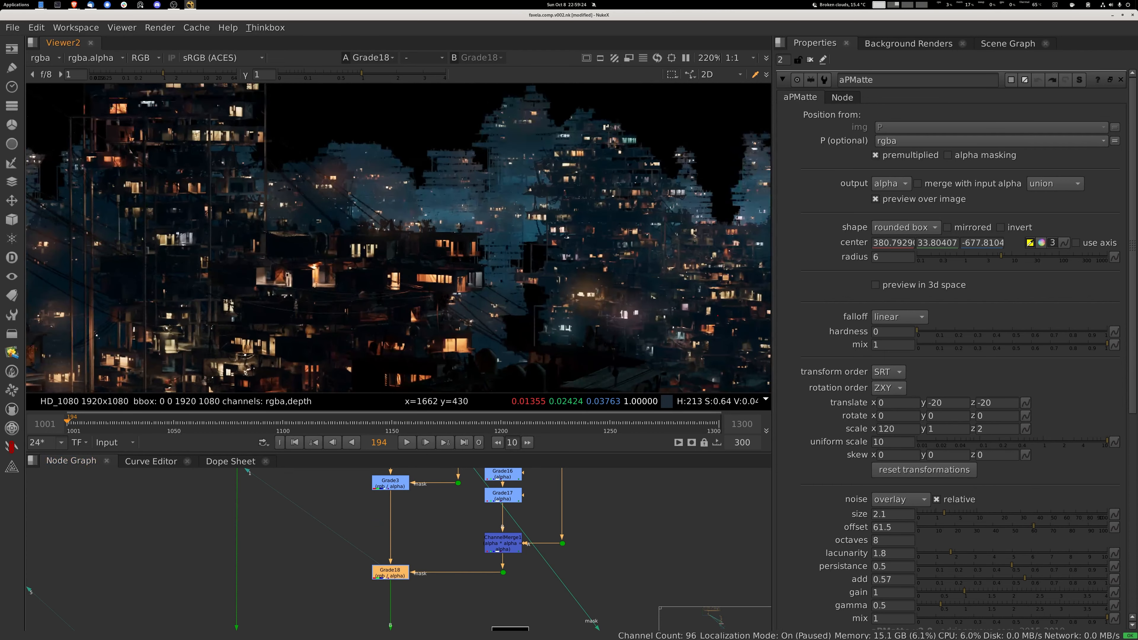
pyautogui.press('d')
pyautogui.press('d')
pyautogui.moveTo(508, 233); pyautogui.dragTo(287, 243, button='middle')
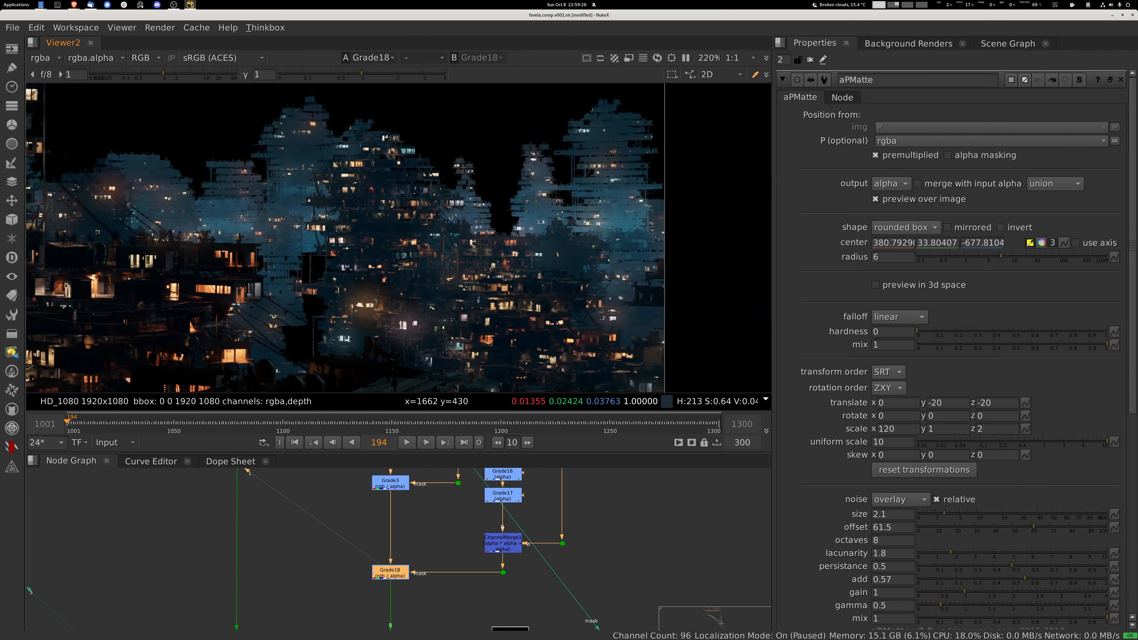
pyautogui.press('f')
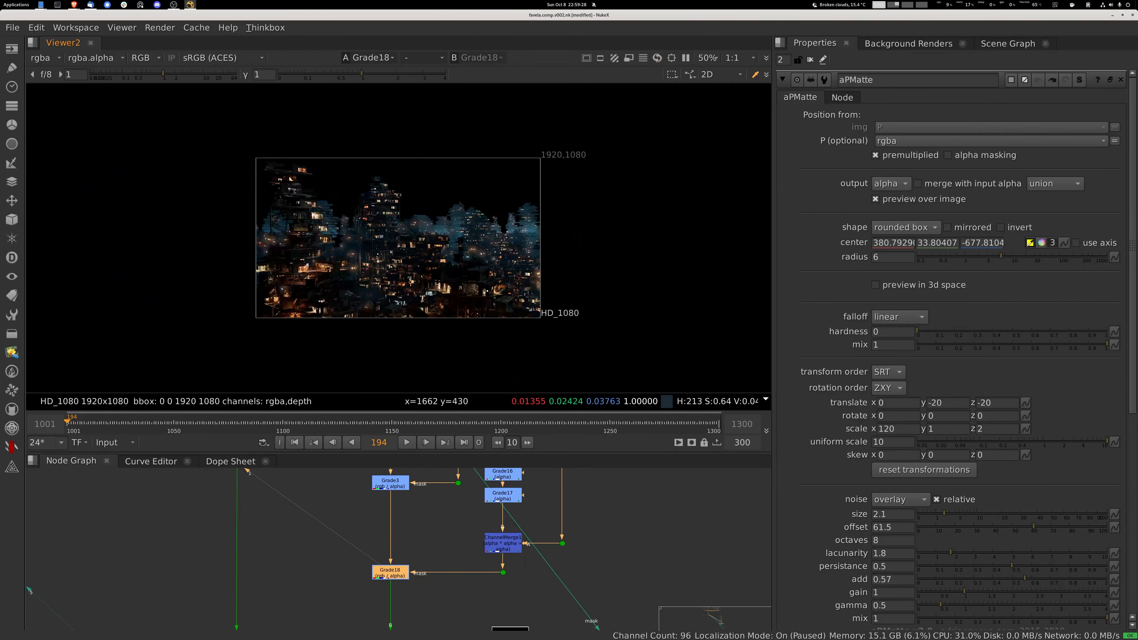
# - View Plus5 to examine the fires composited among the buildings
pyautogui.scroll(3, 464, 265)
pyautogui.moveTo(492, 600); pyautogui.dragTo(510, 475, button='middle')
pyautogui.scroll(-2, 511, 475)
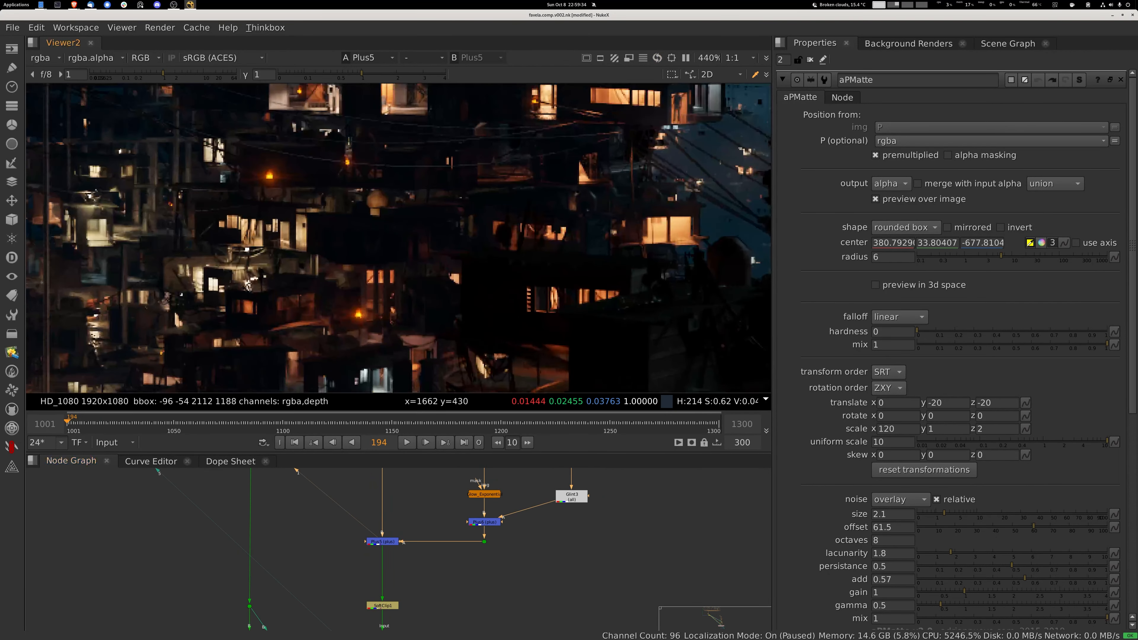
pyautogui.moveTo(189, 202); pyautogui.dragTo(703, 276, button='middle')
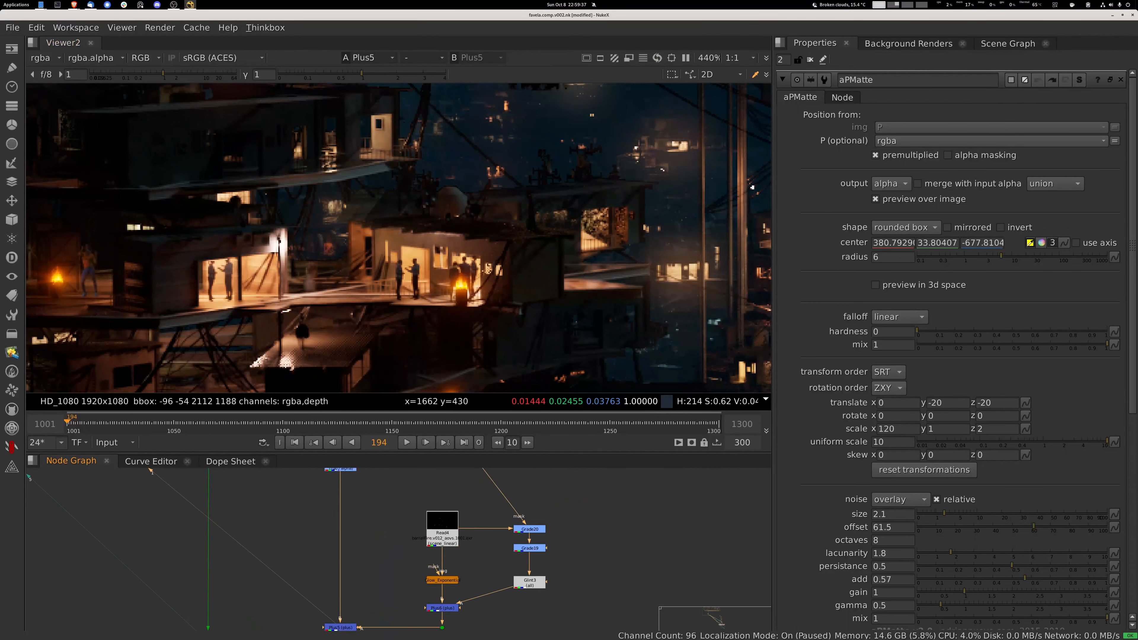
# - View the fire render in Read4 and the exponential glow node to examine the flames and their glow
pyautogui.moveTo(448, 506); pyautogui.dragTo(437, 482, button='middle')
pyautogui.click(430, 508)
pyautogui.press('1')
pyautogui.press('f')
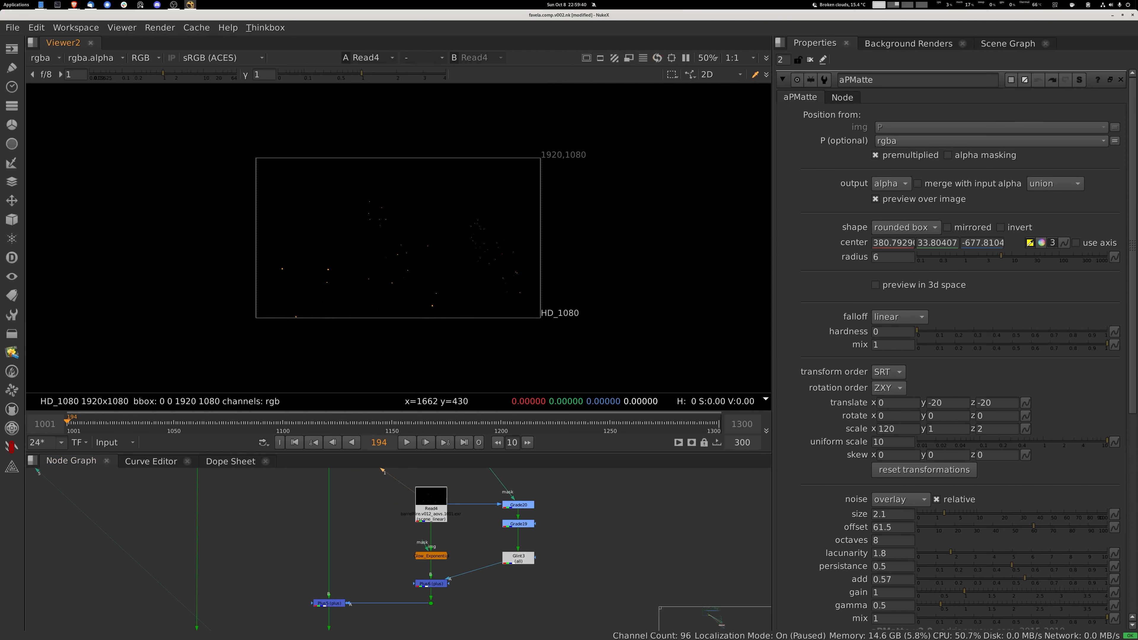
pyautogui.scroll(8, 483, 264)
pyautogui.moveTo(483, 264); pyautogui.dragTo(305, 271, button='middle')
pyautogui.press('f')
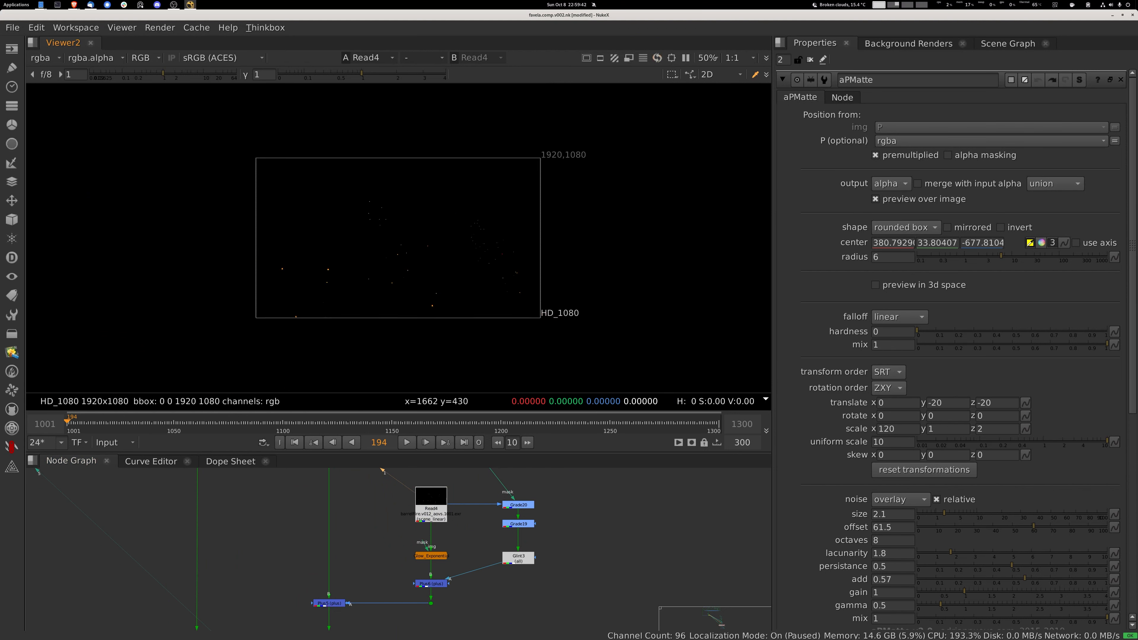
pyautogui.scroll(9, 377, 209)
pyautogui.press('f')
pyautogui.press('1')
pyautogui.scroll(7, 331, 292)
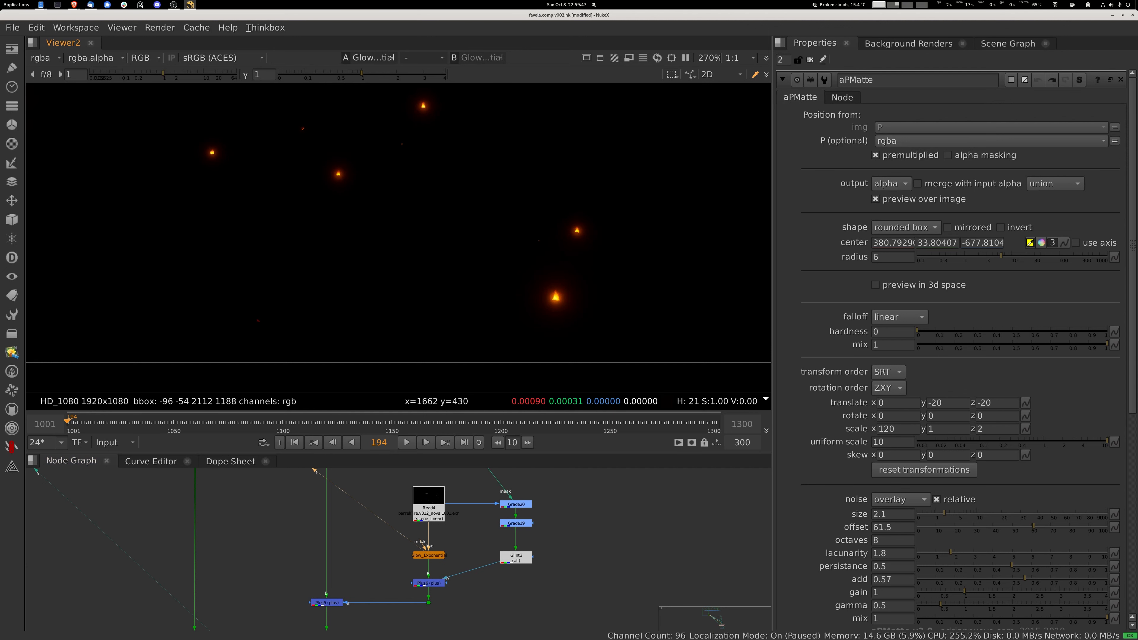
pyautogui.scroll(2, 578, 297)
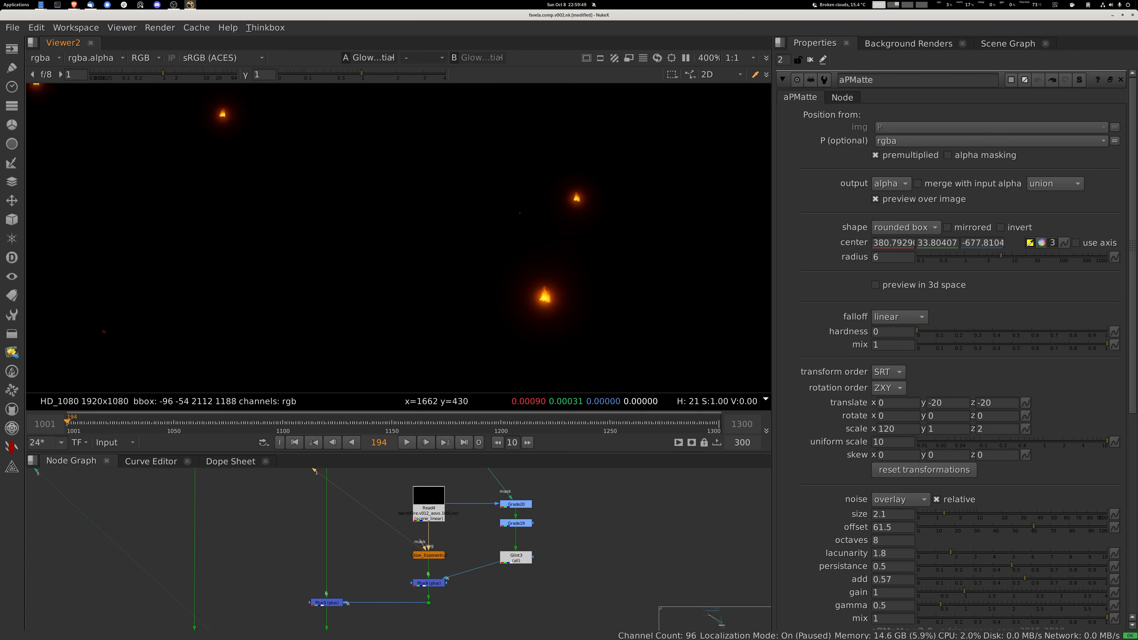
# - View Grade20 and Glint3 to examine the masked fire grade and the glint streaks around the flames
pyautogui.moveTo(515, 533); pyautogui.dragTo(460, 565, button='middle')
pyautogui.click(460, 588)
pyautogui.press('1')
pyautogui.click(460, 536)
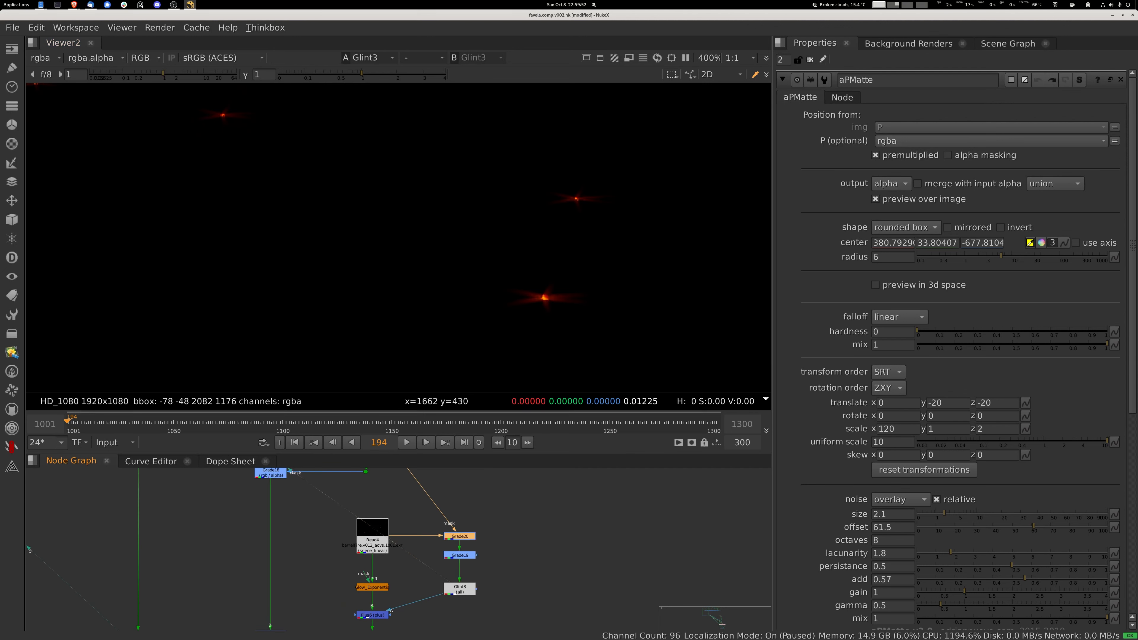
pyautogui.press('1')
pyautogui.click(459, 589)
pyautogui.press('1')
pyautogui.scroll(-10, 510, 308)
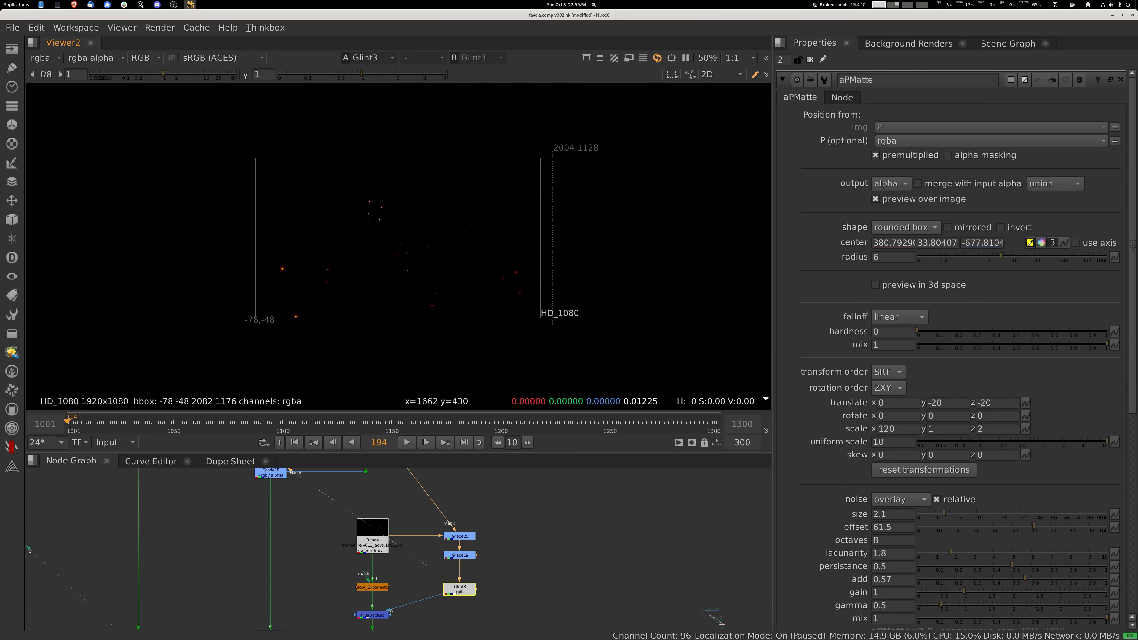
pyautogui.scroll(5, 369, 237)
pyautogui.scroll(1, 366, 224)
pyautogui.moveTo(366, 224); pyautogui.dragTo(533, 110, button='middle')
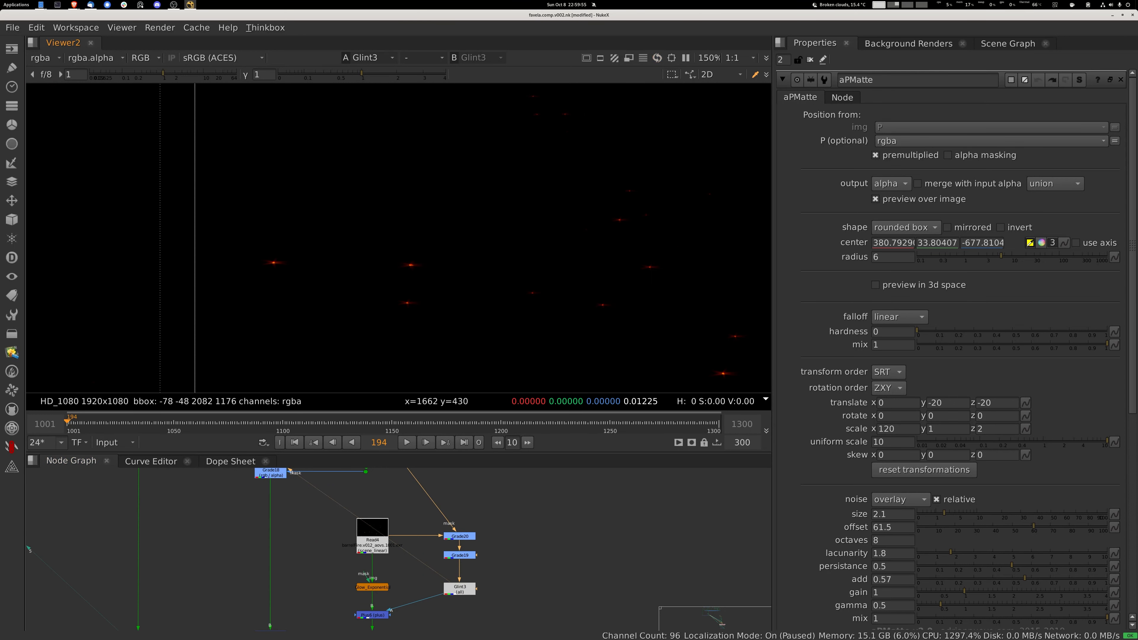
pyautogui.scroll(5, 598, 304)
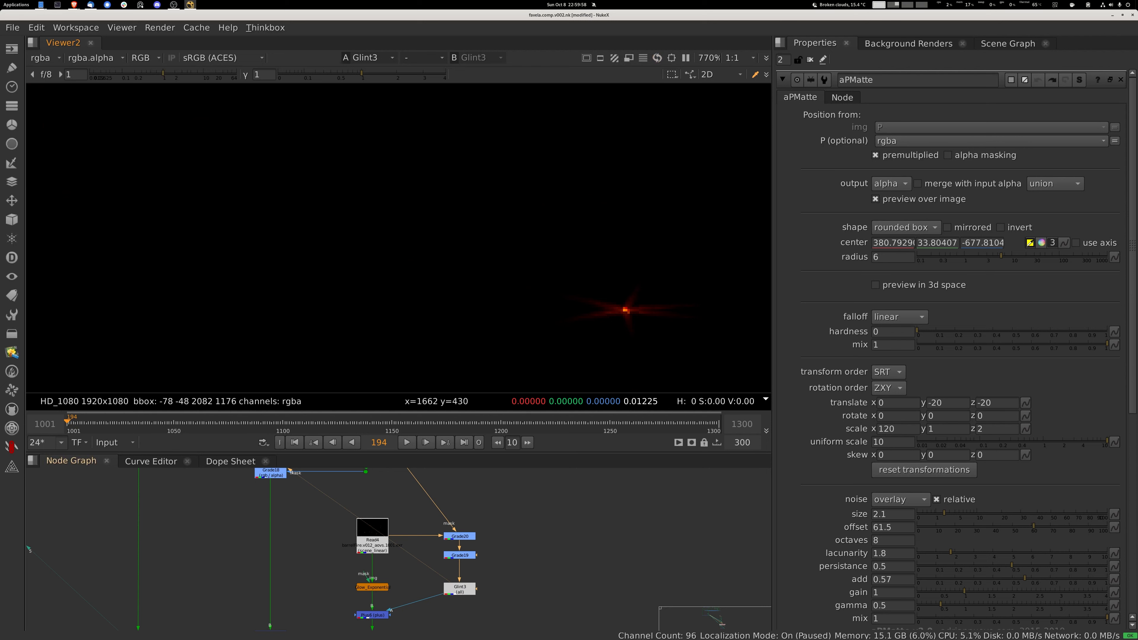
# - View Plus6, Plus5 and SoftClip1 to examine the combined fire glow, its merge over the buildings and the clipped result
pyautogui.moveTo(372, 614); pyautogui.dragTo(407, 542, button='middle')
pyautogui.click(407, 542)
pyautogui.press('1')
pyautogui.scroll(-6, 390, 339)
pyautogui.scroll(4, 389, 339)
pyautogui.click(305, 561)
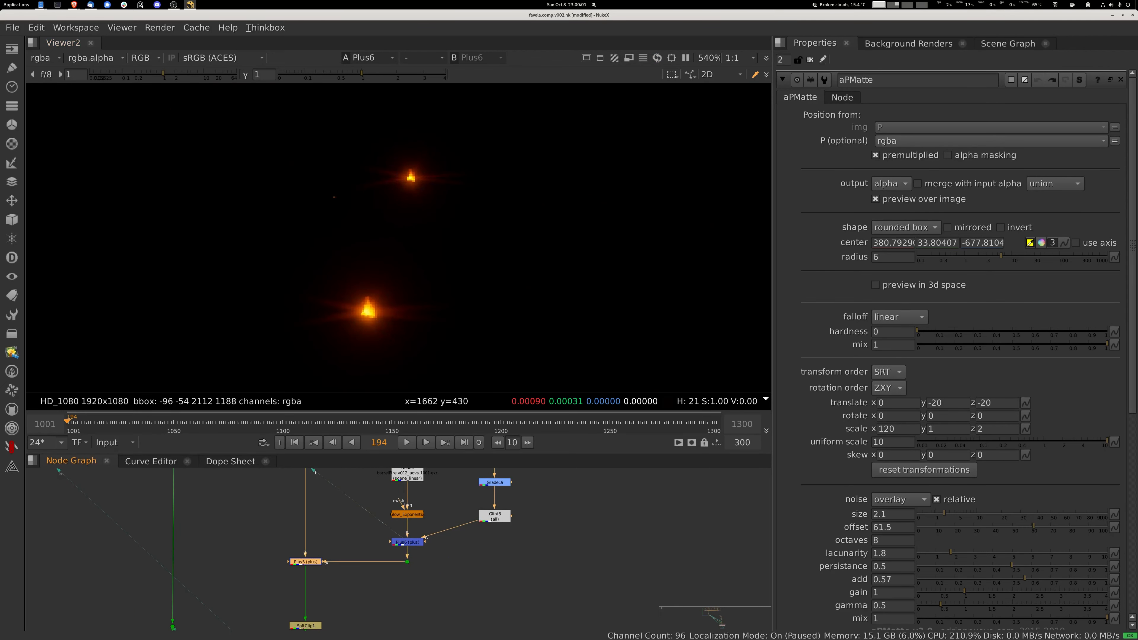
pyautogui.press('1')
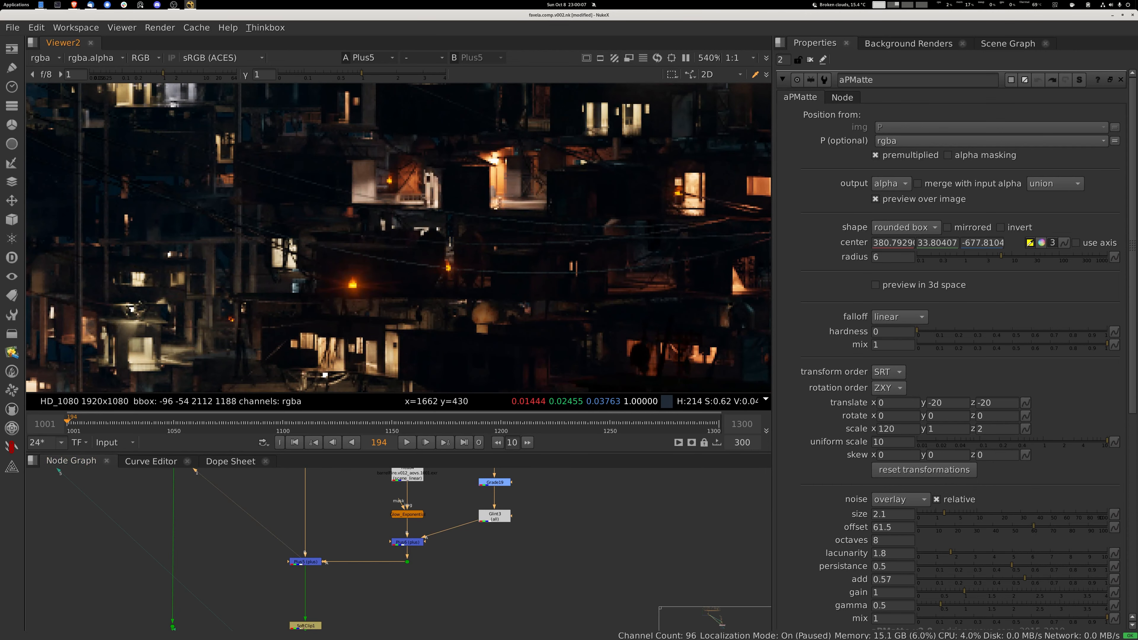
pyautogui.press('1')
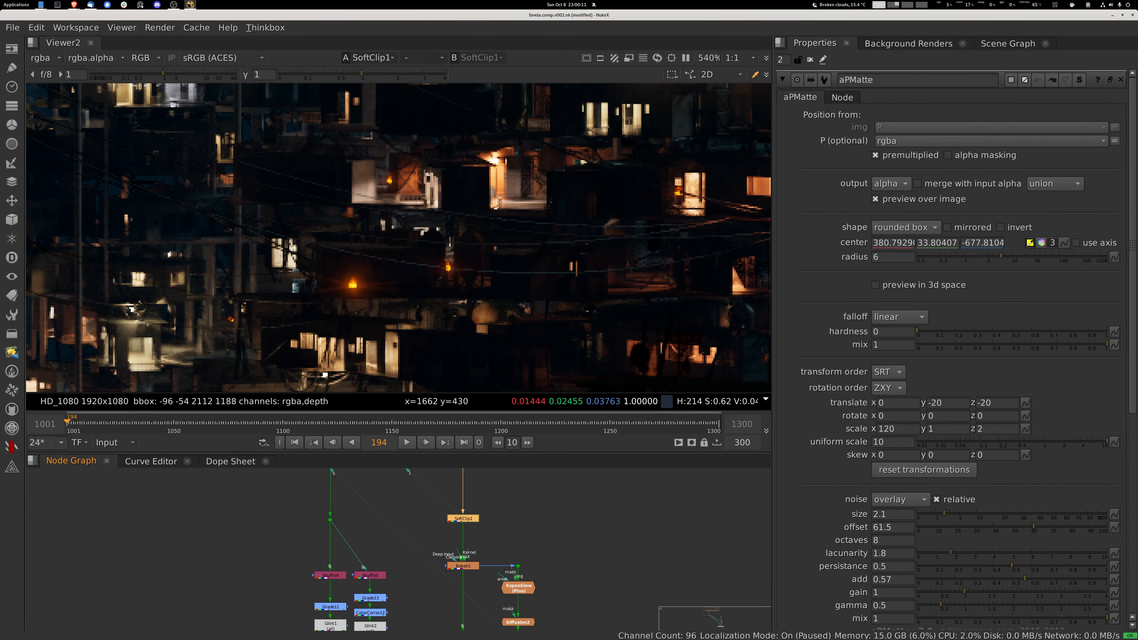
# - Open Bokeh1's settings and view its output to examine the depth-based defocus on the distant buildings
pyautogui.click(463, 565)
pyautogui.moveTo(463, 565); pyautogui.dragTo(375, 477, button='middle')
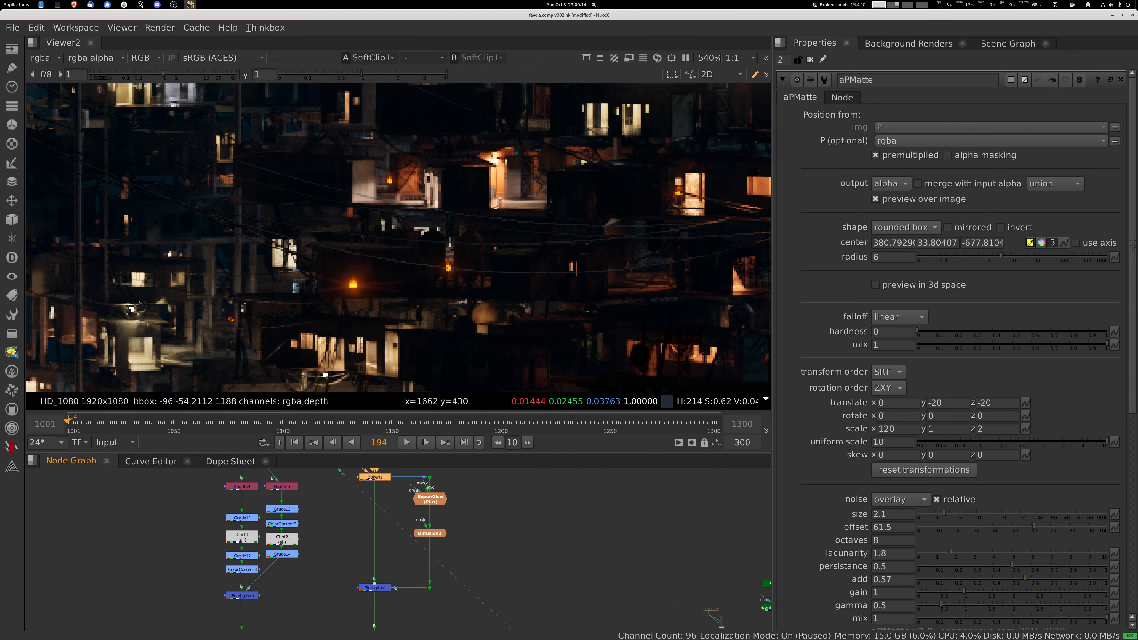
pyautogui.doubleClick(374, 477)
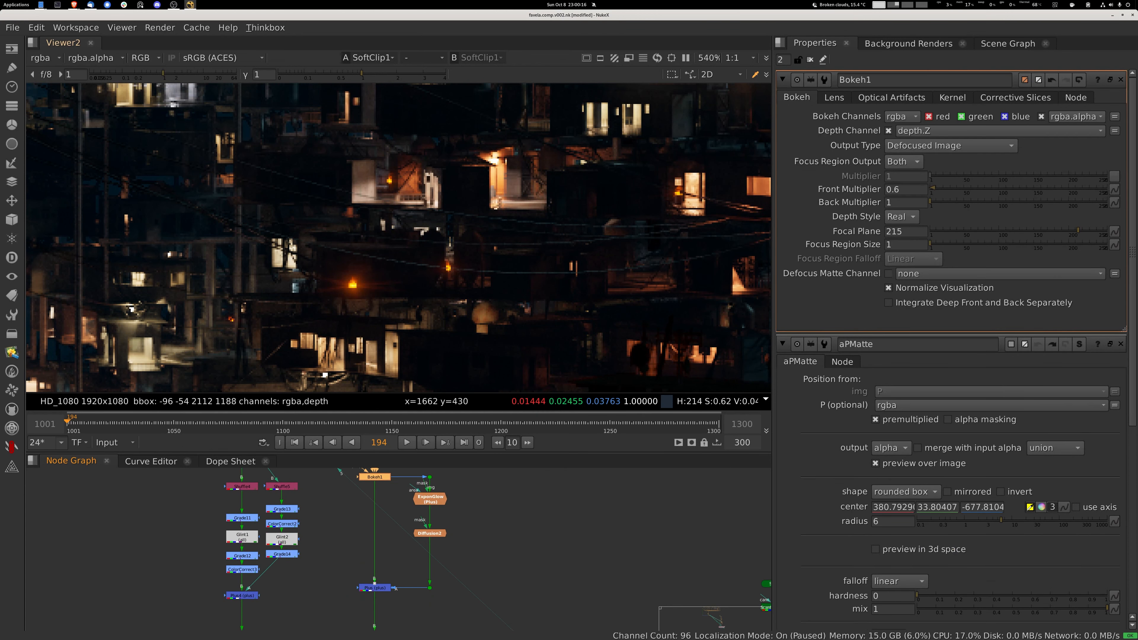
pyautogui.press('f')
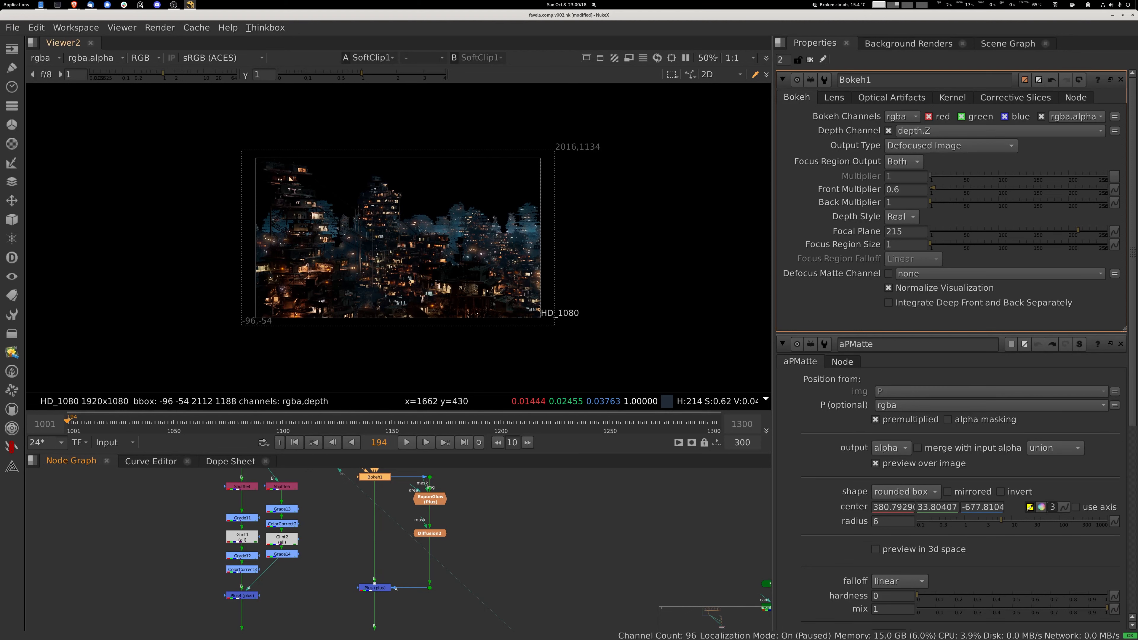
pyautogui.moveTo(374, 474); pyautogui.dragTo(378, 492, button='middle')
pyautogui.press('1')
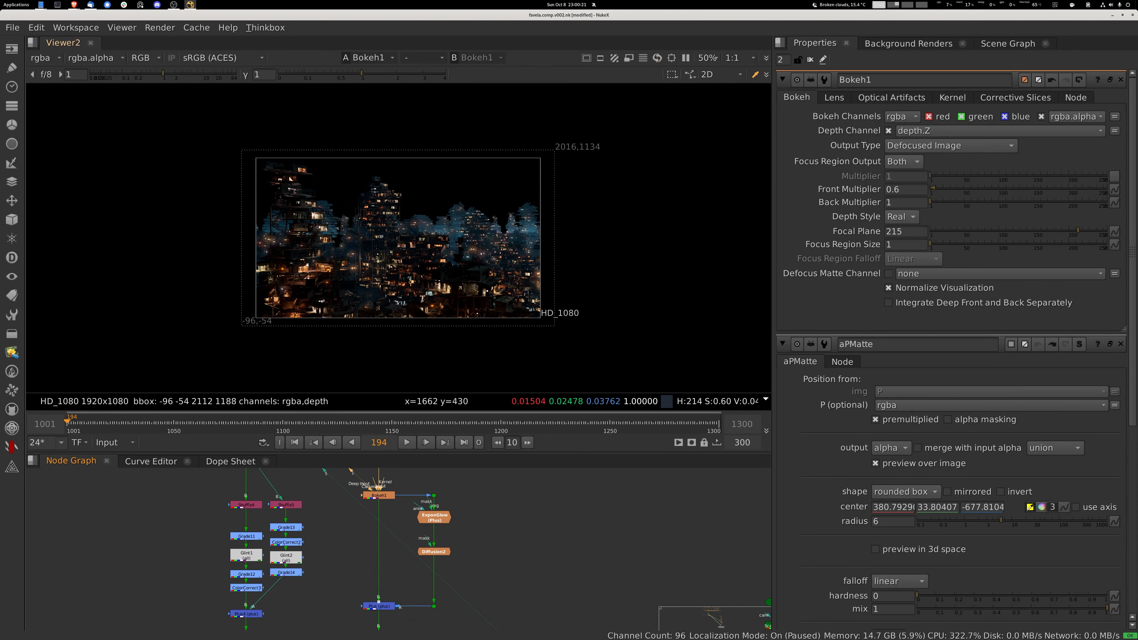
pyautogui.scroll(10, 502, 254)
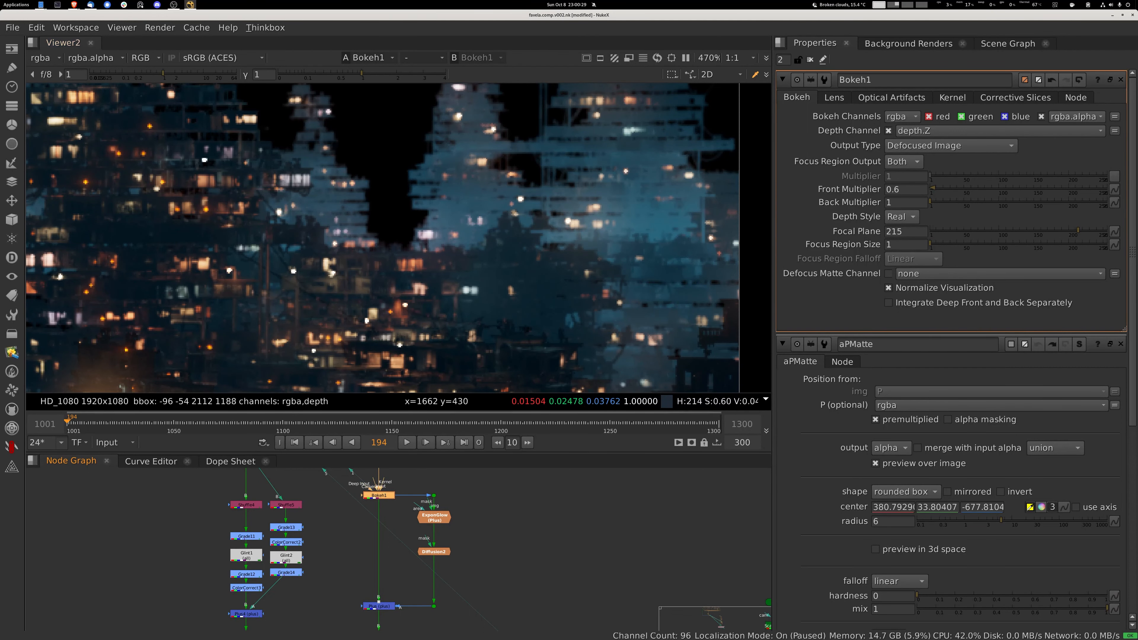
pyautogui.scroll(1, 452, 528)
# - View the ExponGlow node and Diffusion2 to examine the glow and diffusion created from the window lights
pyautogui.click(431, 516)
pyautogui.press('1')
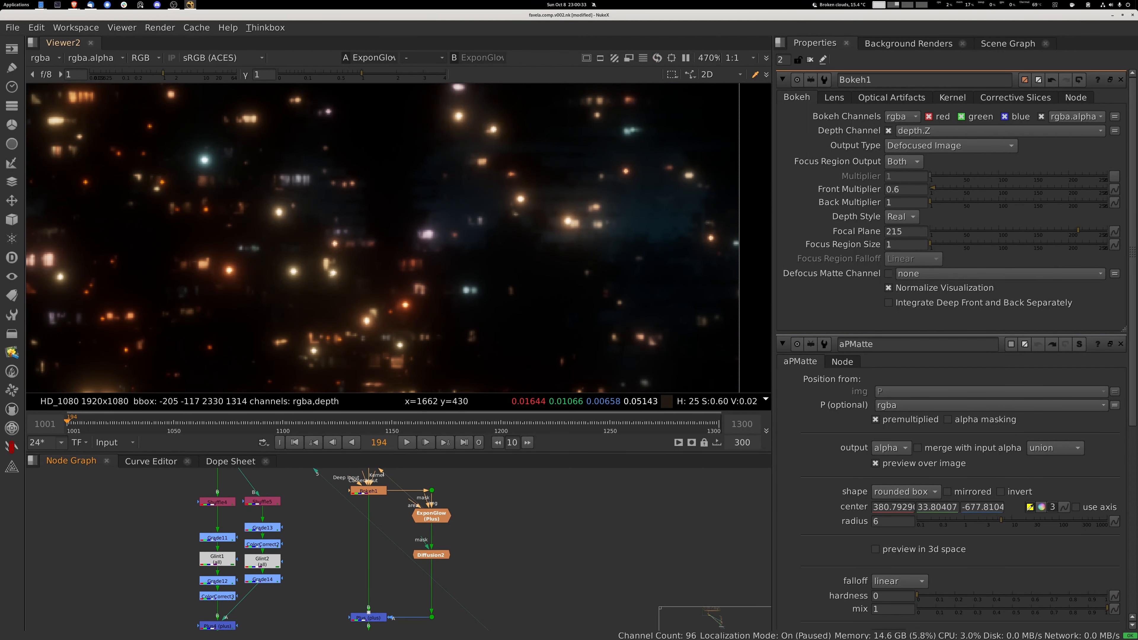
pyautogui.scroll(-5, 381, 238)
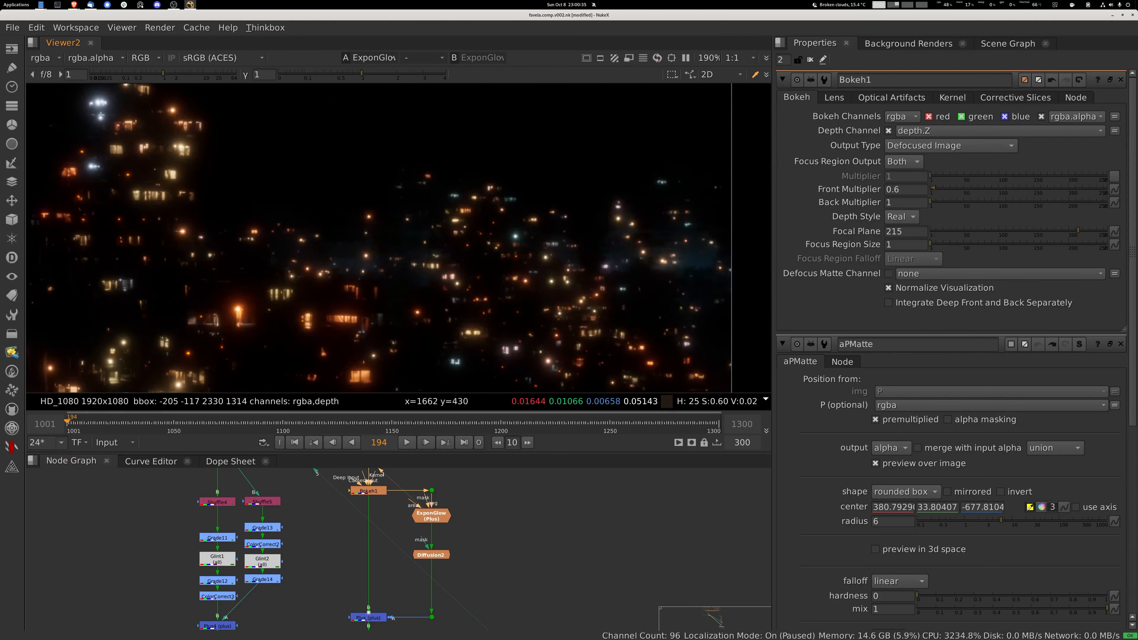
pyautogui.click(431, 554)
pyautogui.press('1')
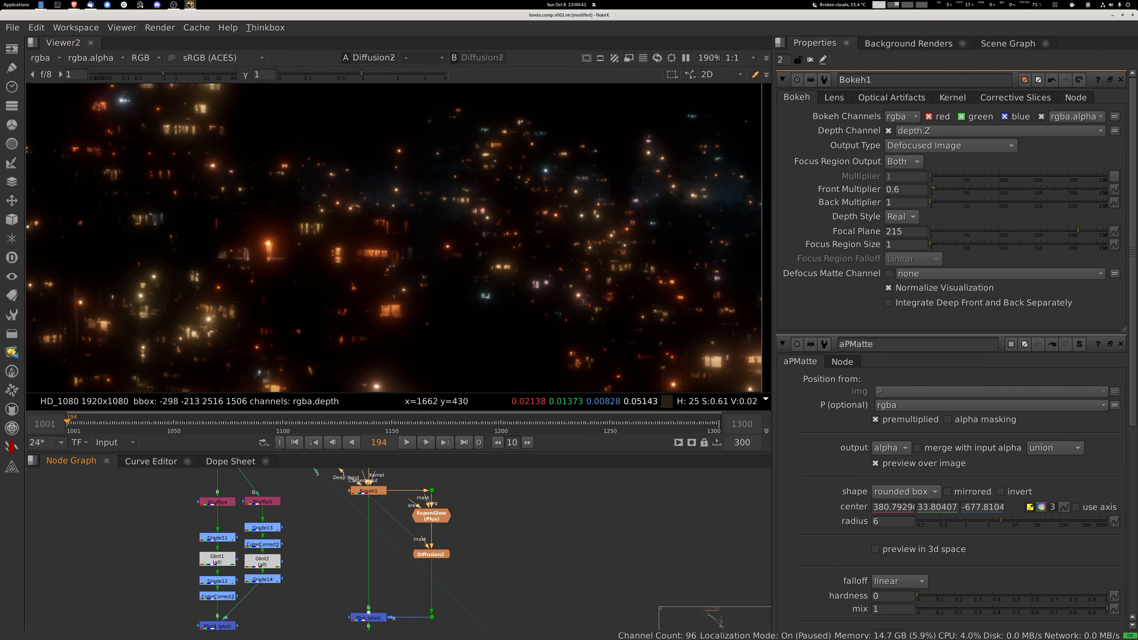
# - View the Plus merge below Bokeh1 over the full frame to examine the glow added to the buildings
pyautogui.click(369, 617)
pyautogui.press('1')
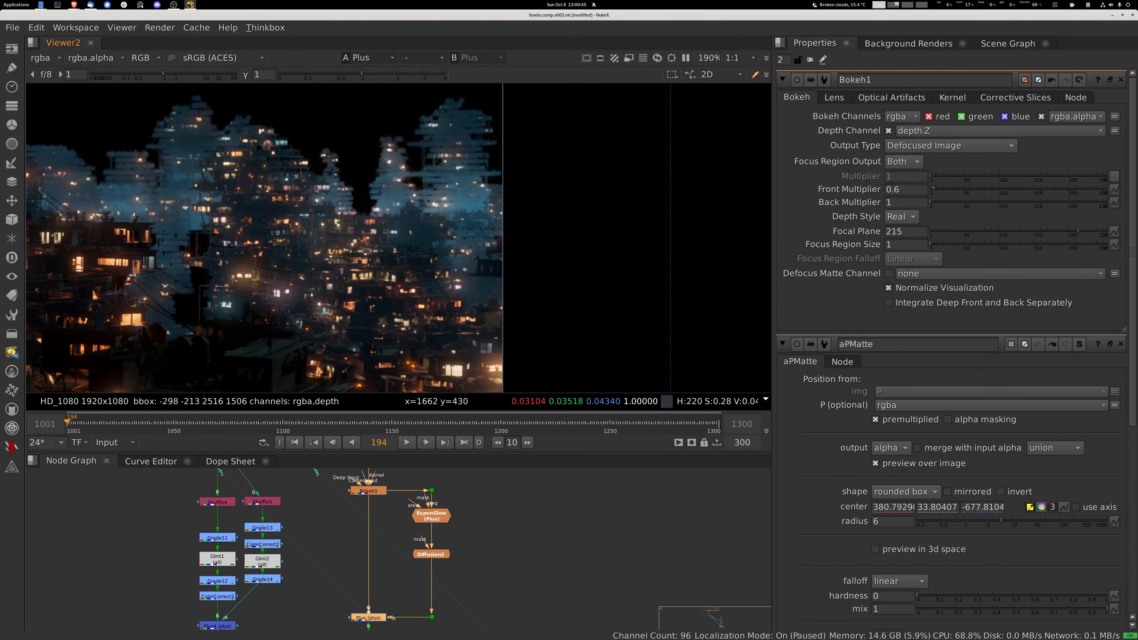
pyautogui.press('f')
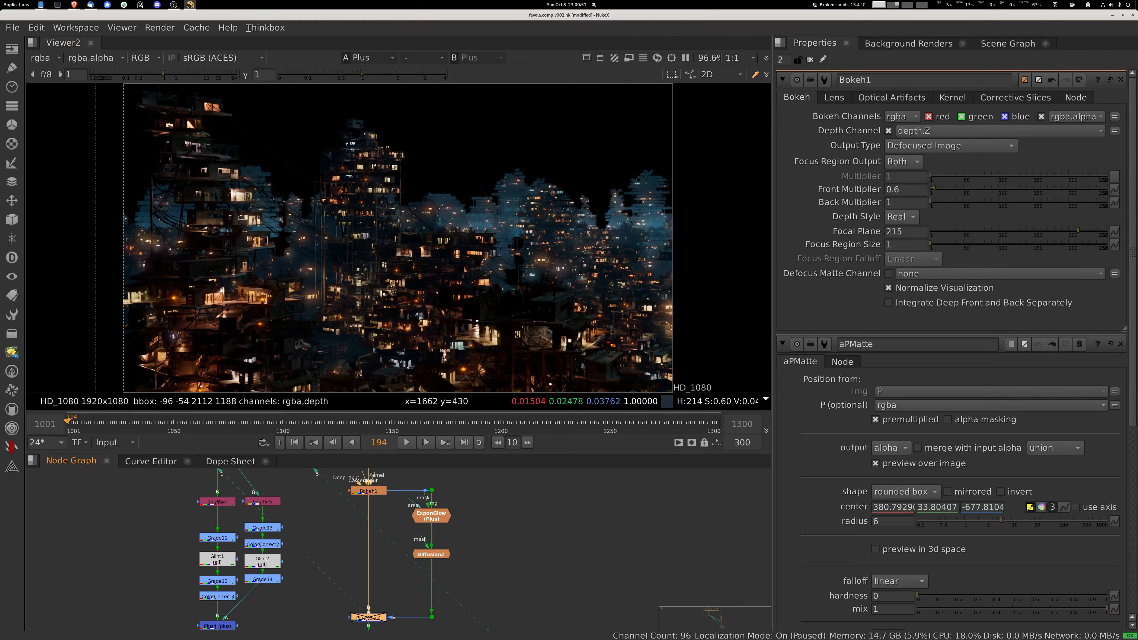
# - View Plus3 to examine the glint branch merged with the glowing buildings
pyautogui.moveTo(372, 614); pyautogui.dragTo(409, 512, button='middle')
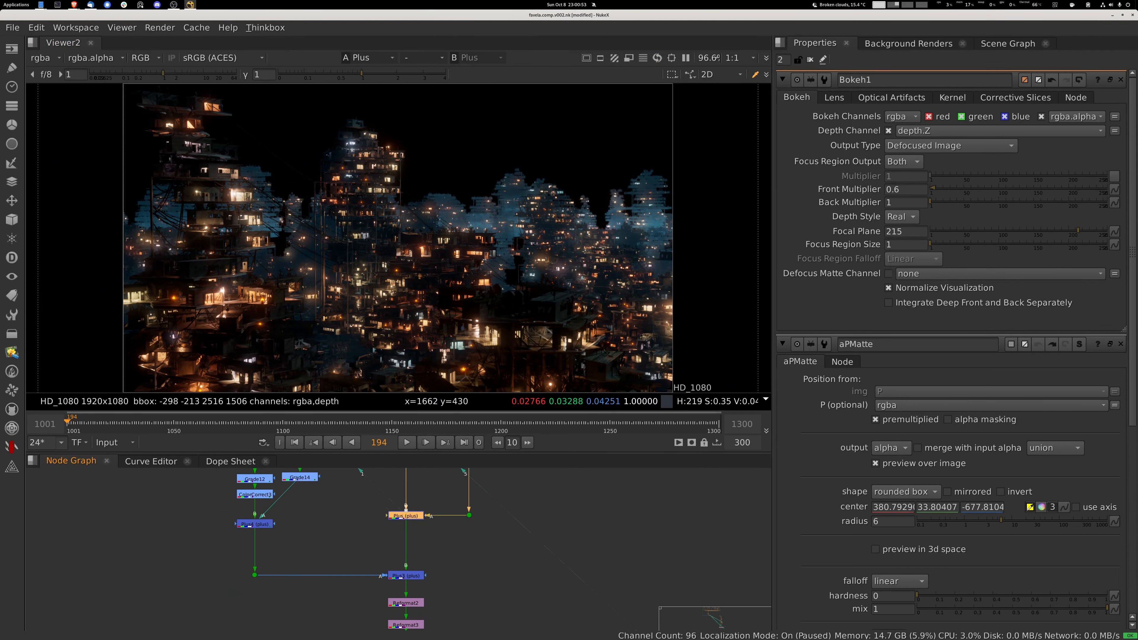
pyautogui.click(405, 576)
pyautogui.scroll(2, 415, 577)
pyautogui.press('1')
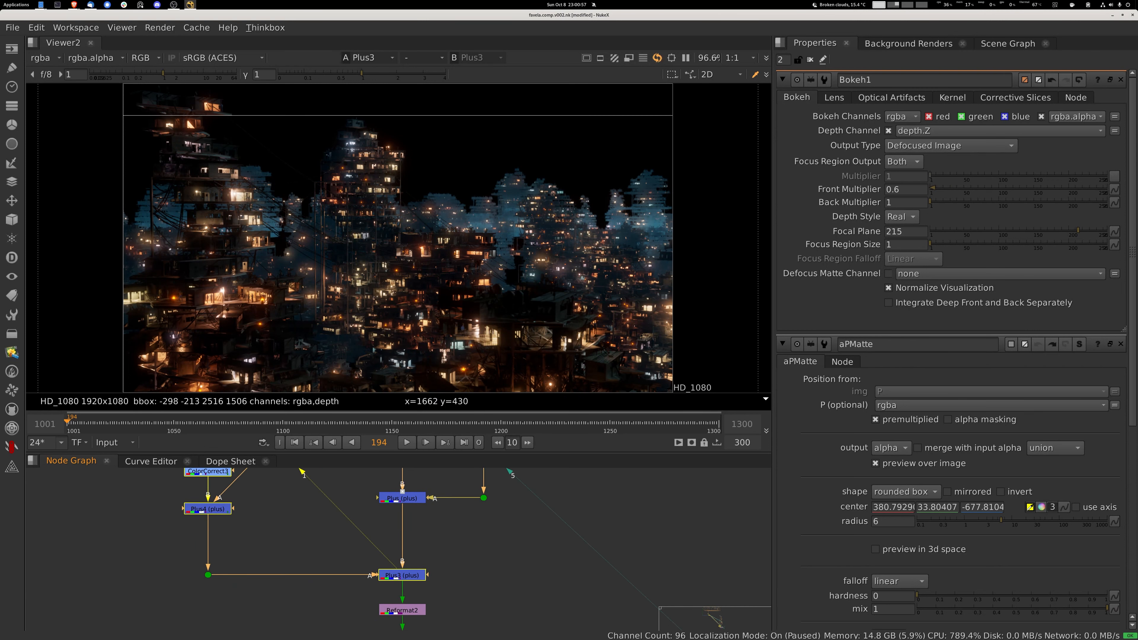
# - Open Shuffle4's settings and view the Shuffle4 and Shuffle5 outputs to examine the light passes feeding the glint branches
pyautogui.moveTo(409, 557); pyautogui.dragTo(517, 582, button='middle')
pyautogui.scroll(4, 485, 328)
pyautogui.moveTo(398, 238); pyautogui.dragTo(539, 396, button='middle')
pyautogui.press('1')
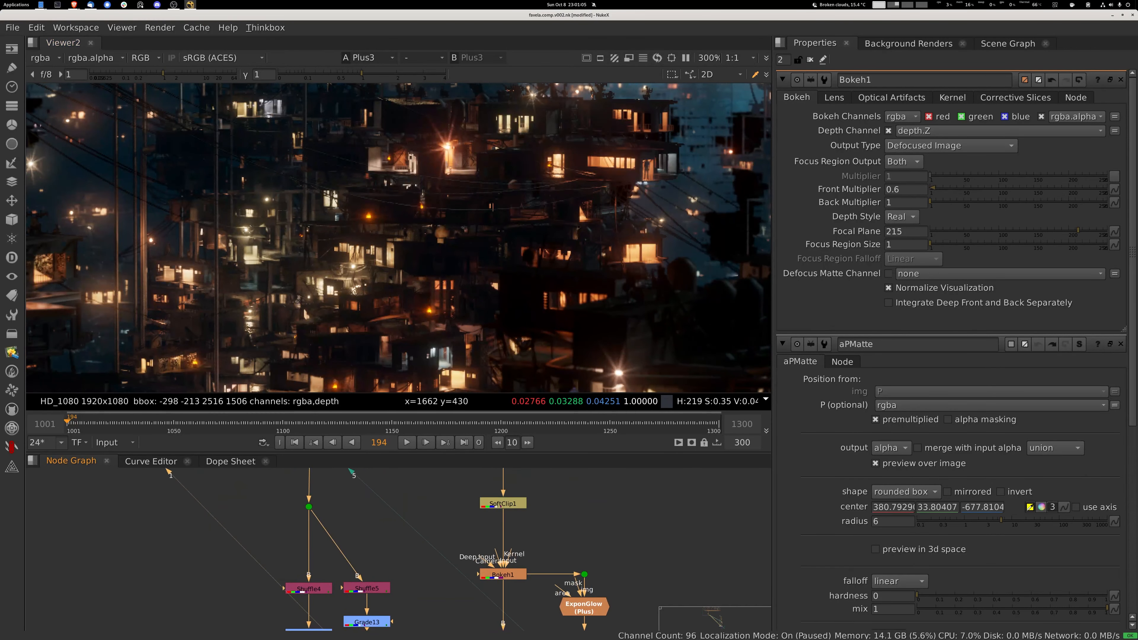
pyautogui.doubleClick(309, 588)
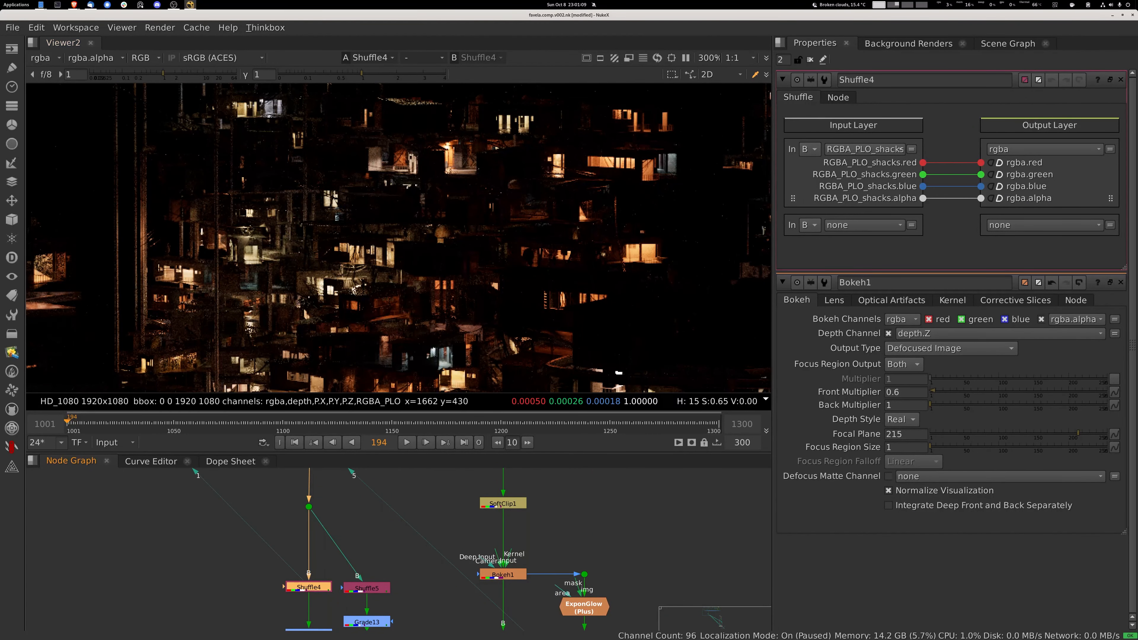
pyautogui.click(367, 588)
pyautogui.press('1')
pyautogui.scroll(-3, 397, 237)
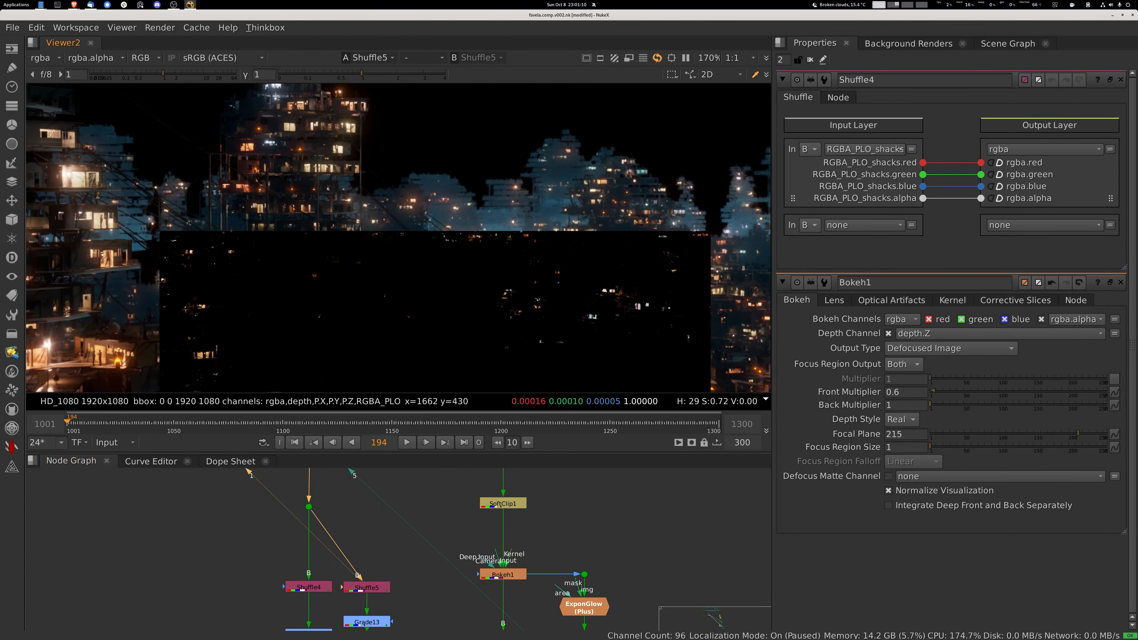
# - View Grade11 and Glint1 and open Glint1's settings to examine the star glints created from the brightest lights
pyautogui.scroll(-5, 398, 238)
pyautogui.moveTo(340, 582); pyautogui.dragTo(370, 467, button='middle')
pyautogui.click(338, 520)
pyautogui.press('1')
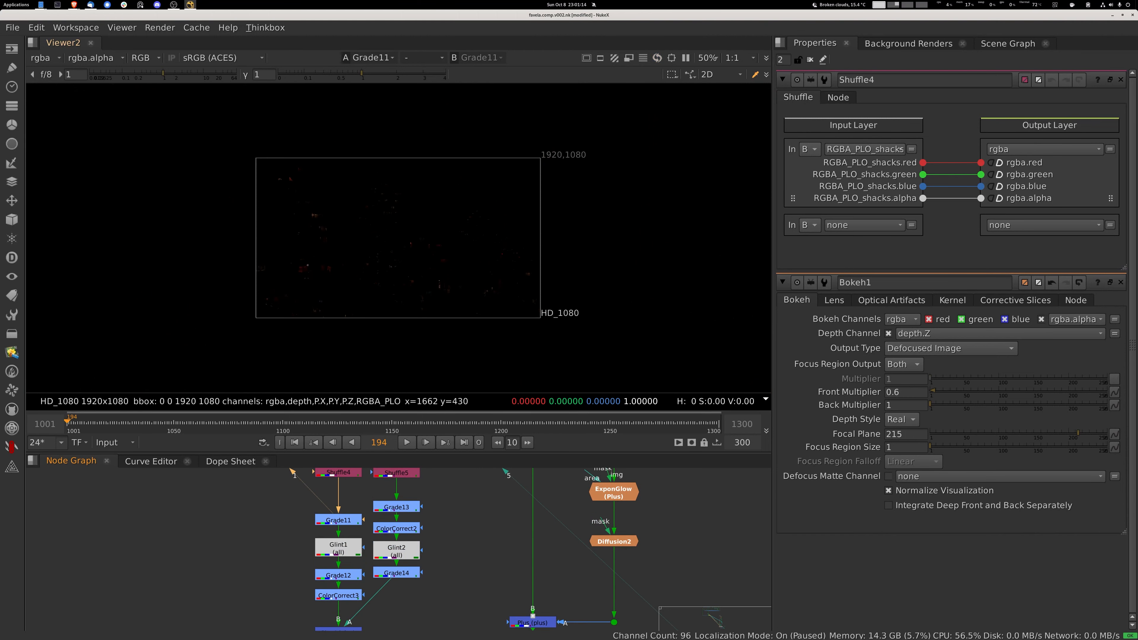
pyautogui.scroll(7, 398, 238)
pyautogui.click(338, 548)
pyautogui.press('1')
pyautogui.doubleClick(338, 548)
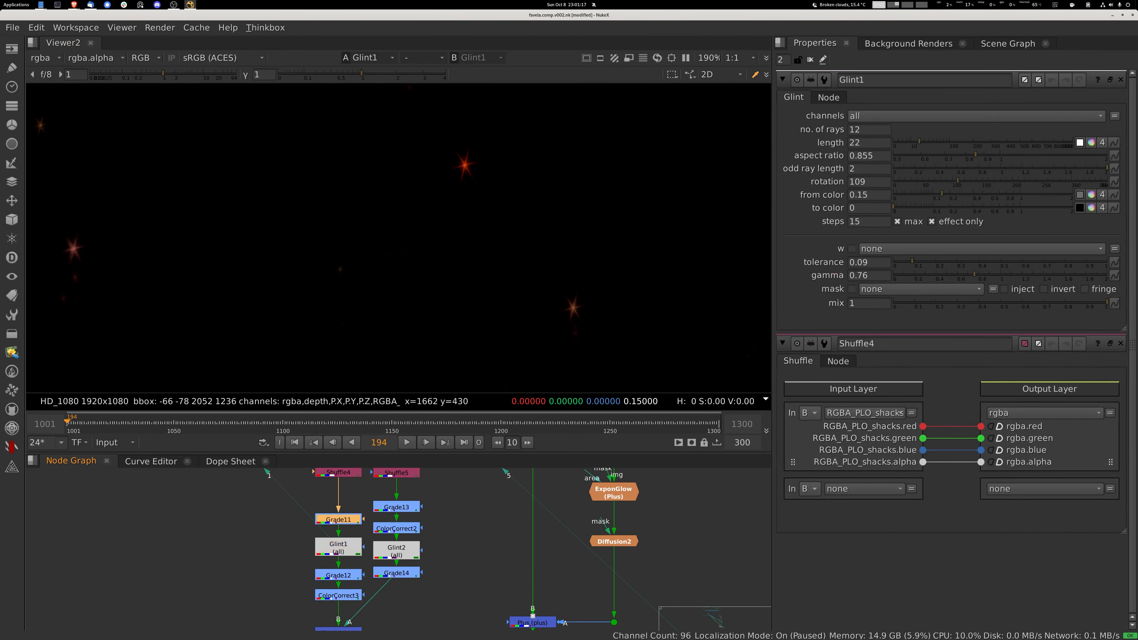
# - Disable Grade11 to compare the glints with and without it, and undo the change
pyautogui.press('d')
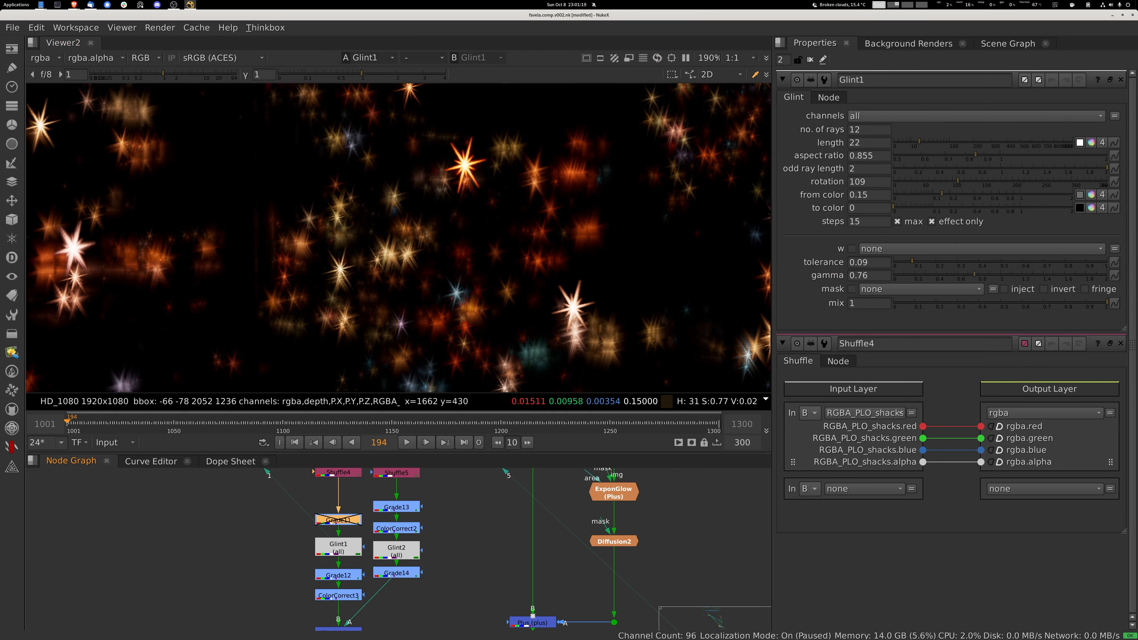
pyautogui.hotkey('ctrl', 'z')
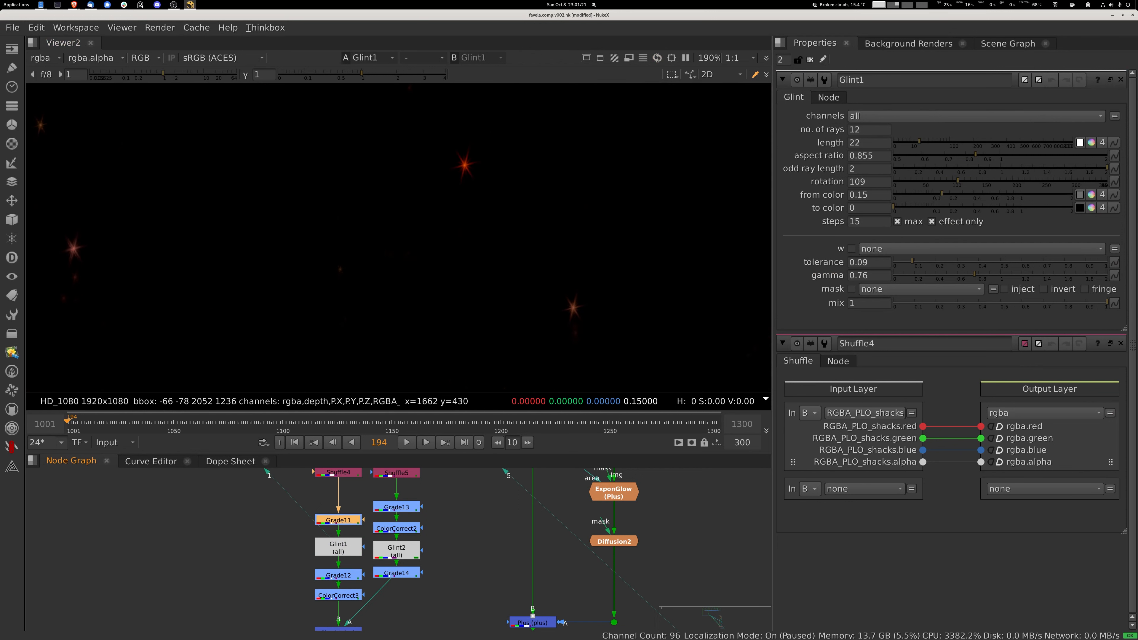
pyautogui.scroll(-5, 450, 286)
pyautogui.scroll(1, 617, 251)
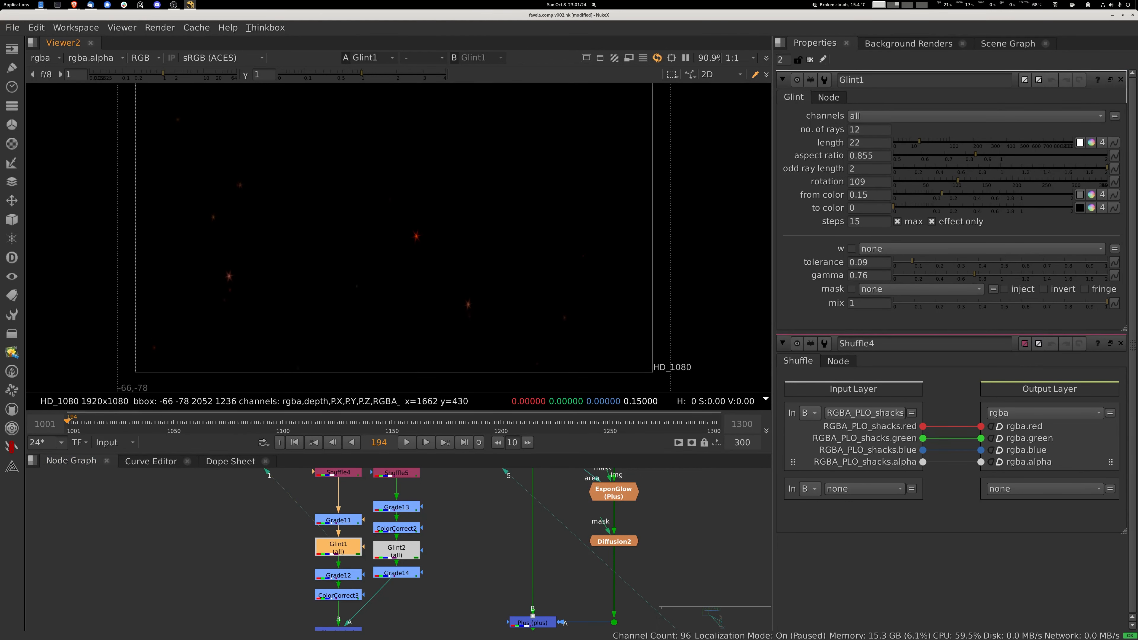
# - Open Glint2's settings and view its output to examine the second set of smaller glints
pyautogui.doubleClick(397, 549)
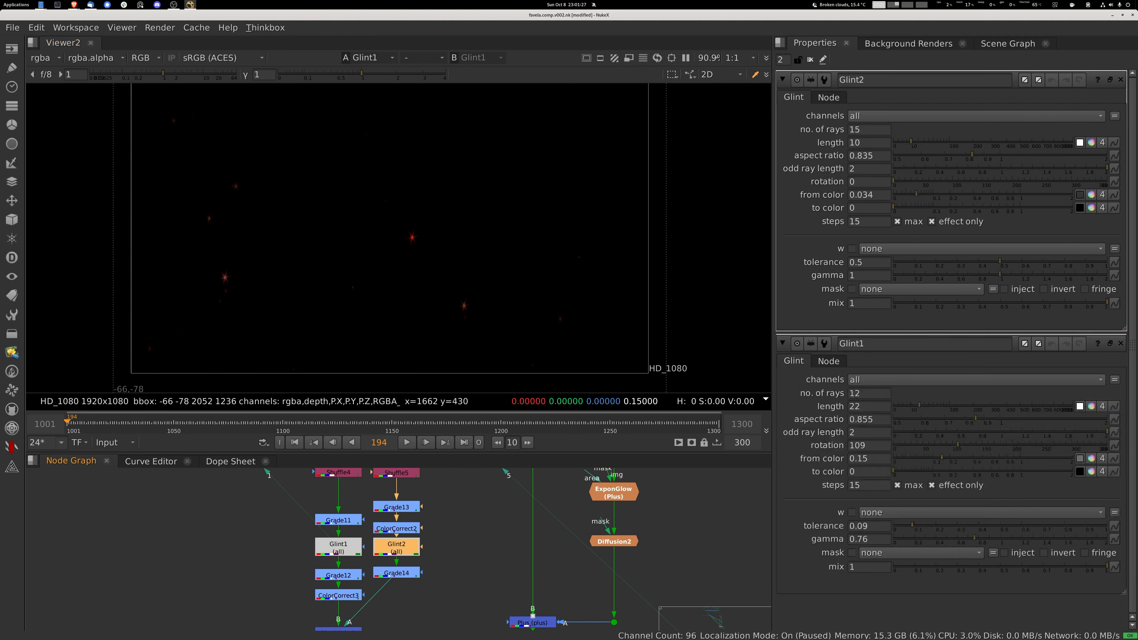
pyautogui.press('1')
pyautogui.scroll(2, 276, 211)
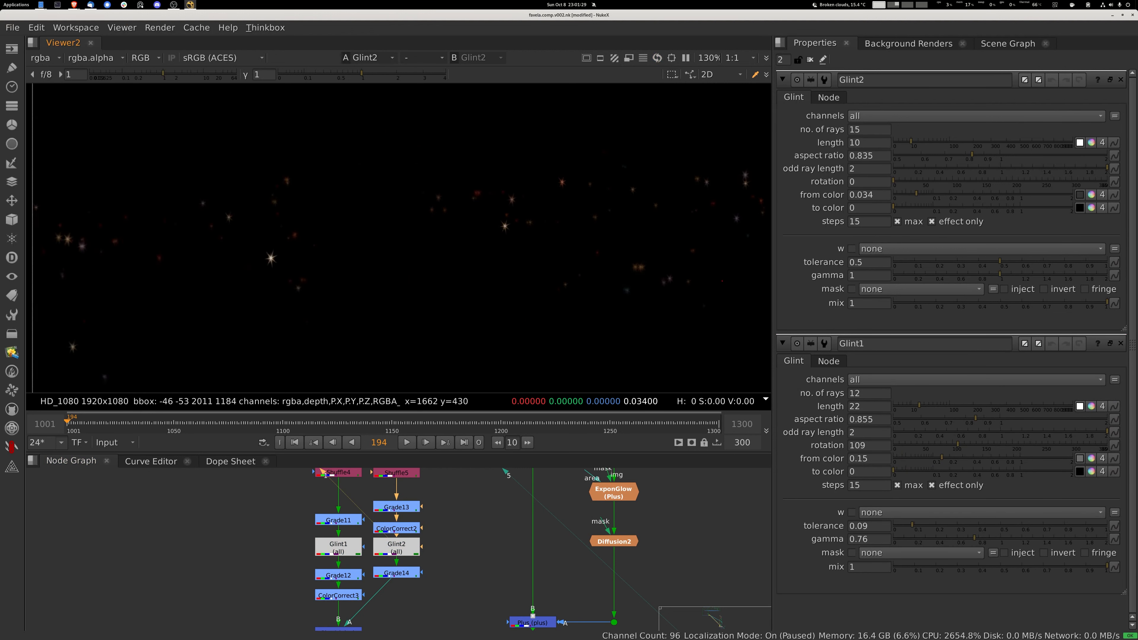
# - View the colour correction below Glint1 and the Plus3 merge to examine the glints added to the buildings
pyautogui.click(338, 628)
pyautogui.press('1')
pyautogui.moveTo(448, 583); pyautogui.dragTo(446, 527, button='middle')
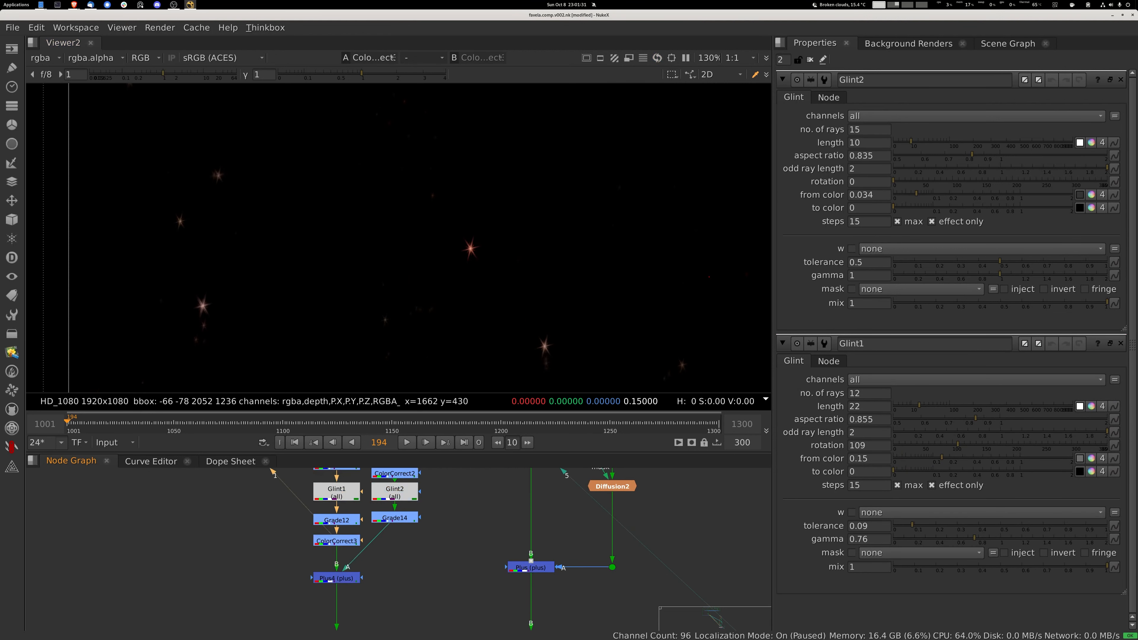
pyautogui.moveTo(709, 277); pyautogui.dragTo(716, 229, button='middle')
pyautogui.moveTo(448, 601); pyautogui.dragTo(442, 483, button='middle')
pyautogui.press('1')
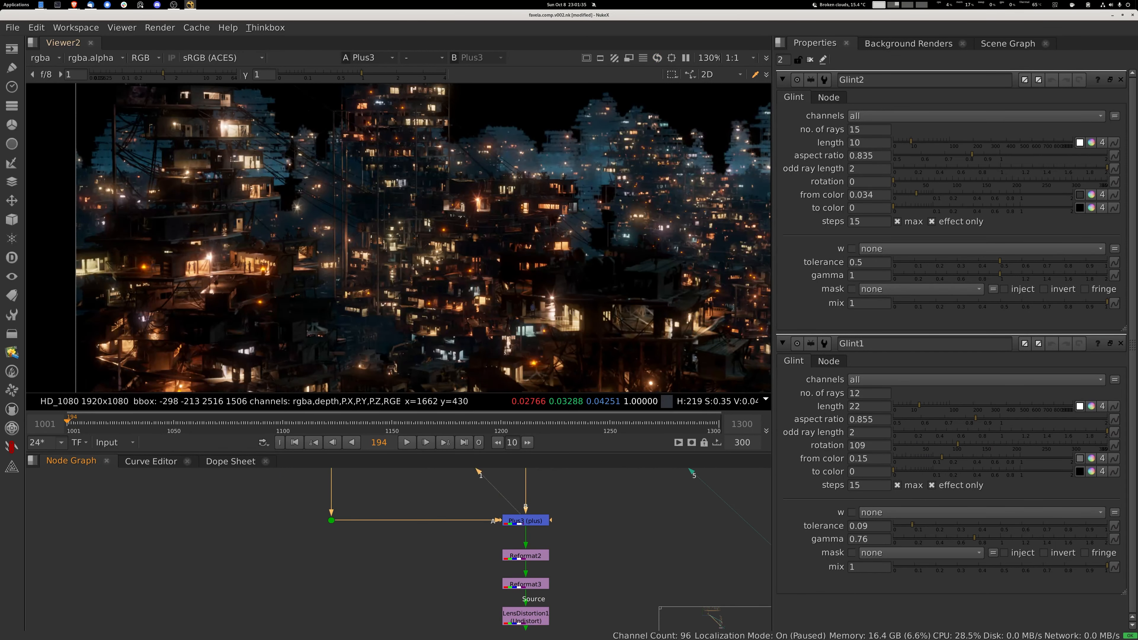
pyautogui.moveTo(716, 228); pyautogui.dragTo(482, 210, button='middle')
pyautogui.moveTo(493, 573); pyautogui.dragTo(381, 511, button='middle')
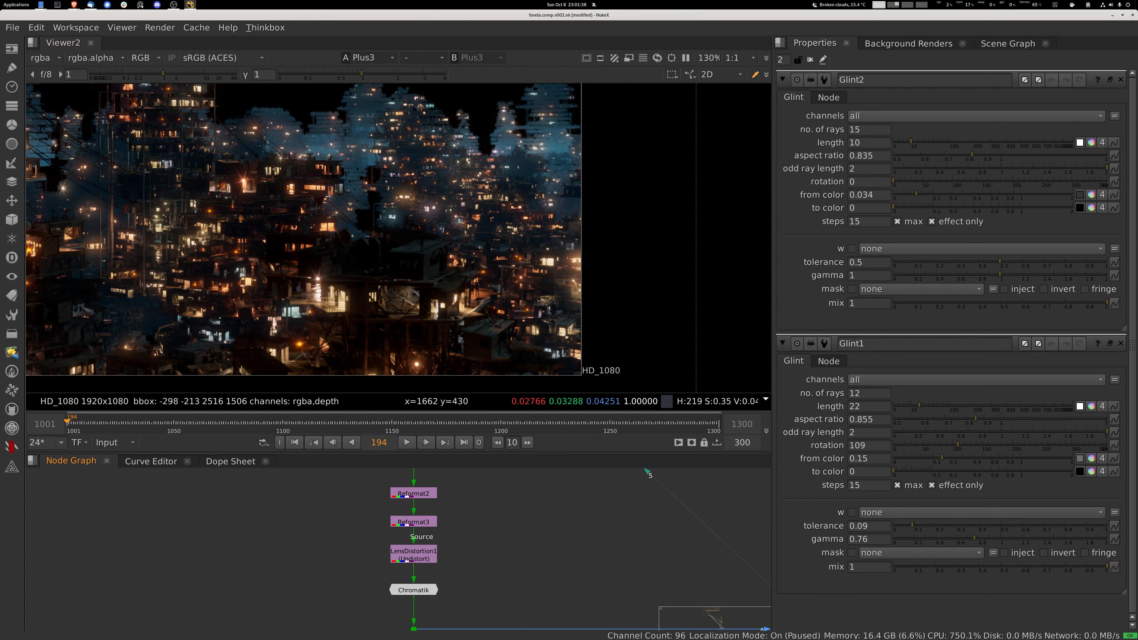
# - View LensDistortion1 over the full frame to examine the lens distortion on the merged buildings
pyautogui.click(413, 522)
pyautogui.click(413, 554)
pyautogui.press('1')
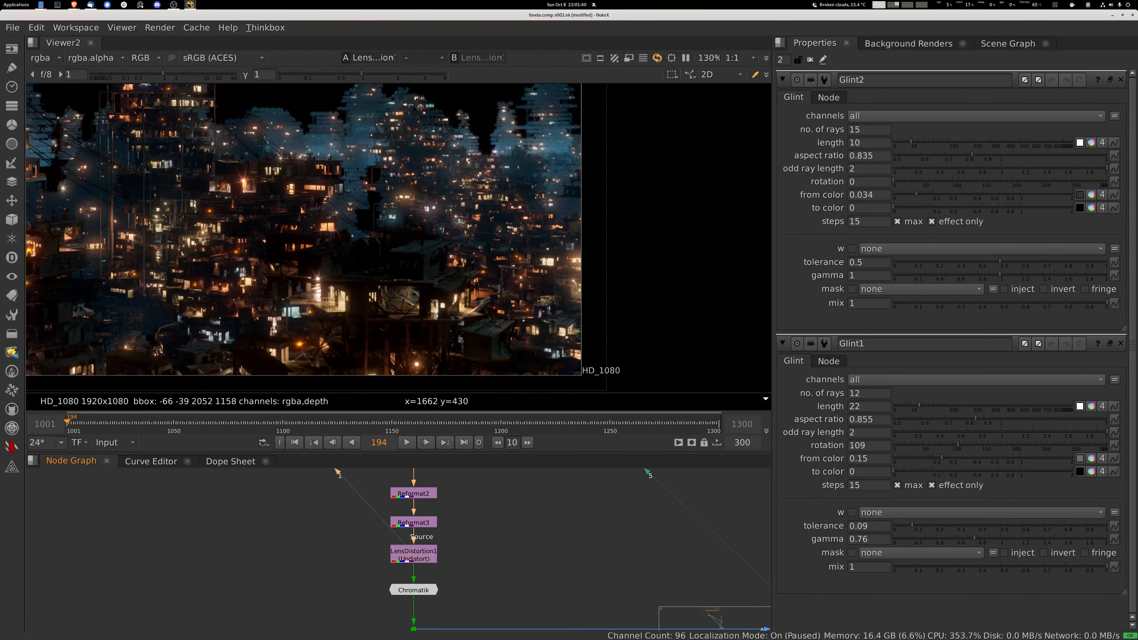
pyautogui.press('f')
pyautogui.scroll(2, 466, 274)
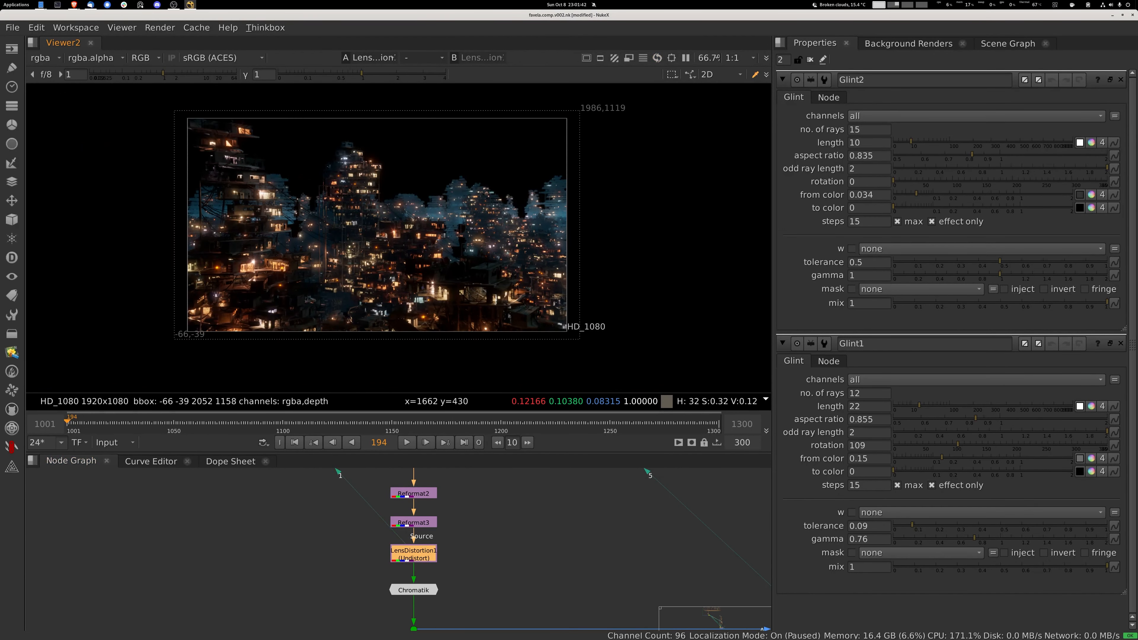
pyautogui.press('f')
# - View Chromatik with the viewer overlay off and examine the chromatic aberration around the bright windows up close
pyautogui.click(413, 590)
pyautogui.press('1')
pyautogui.press('o')
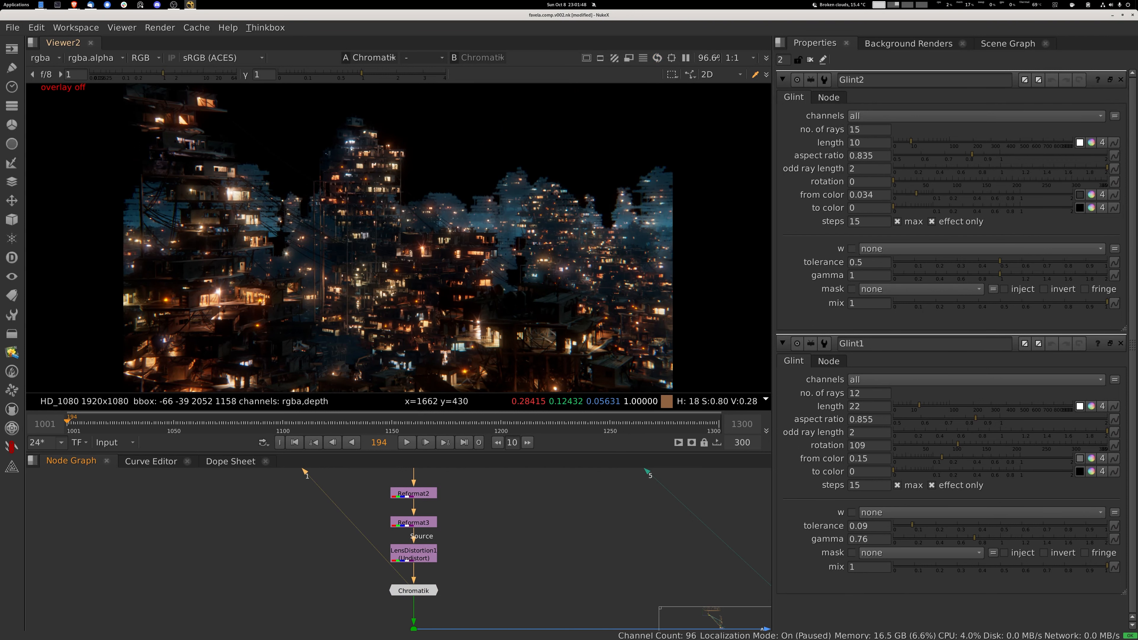
pyautogui.scroll(6, 681, 322)
pyautogui.scroll(4, 624, 262)
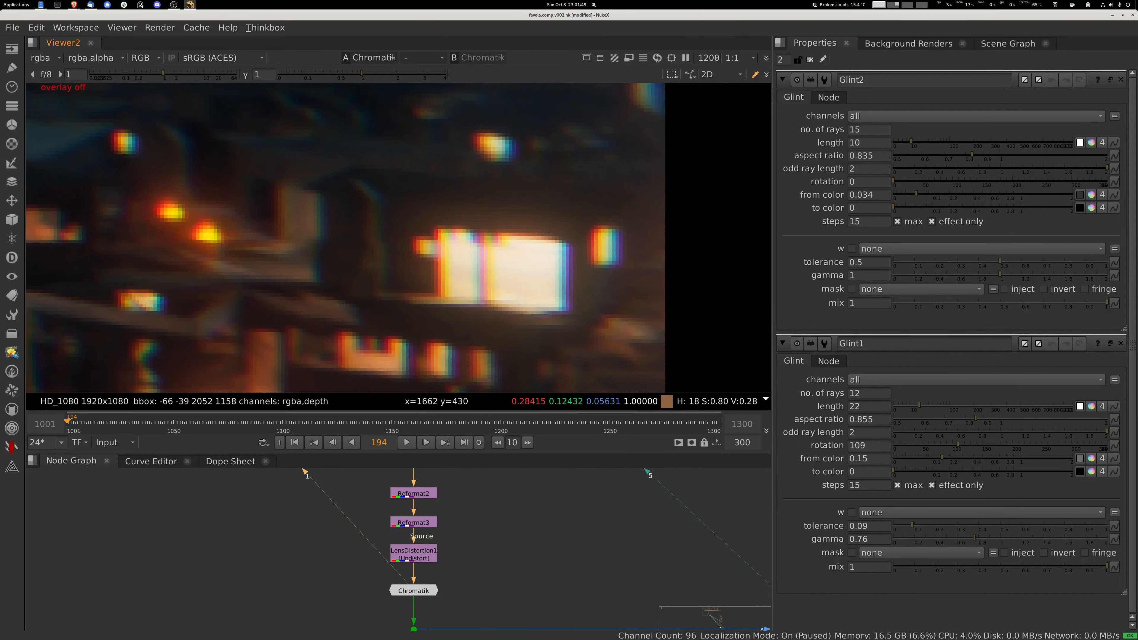
pyautogui.press('f')
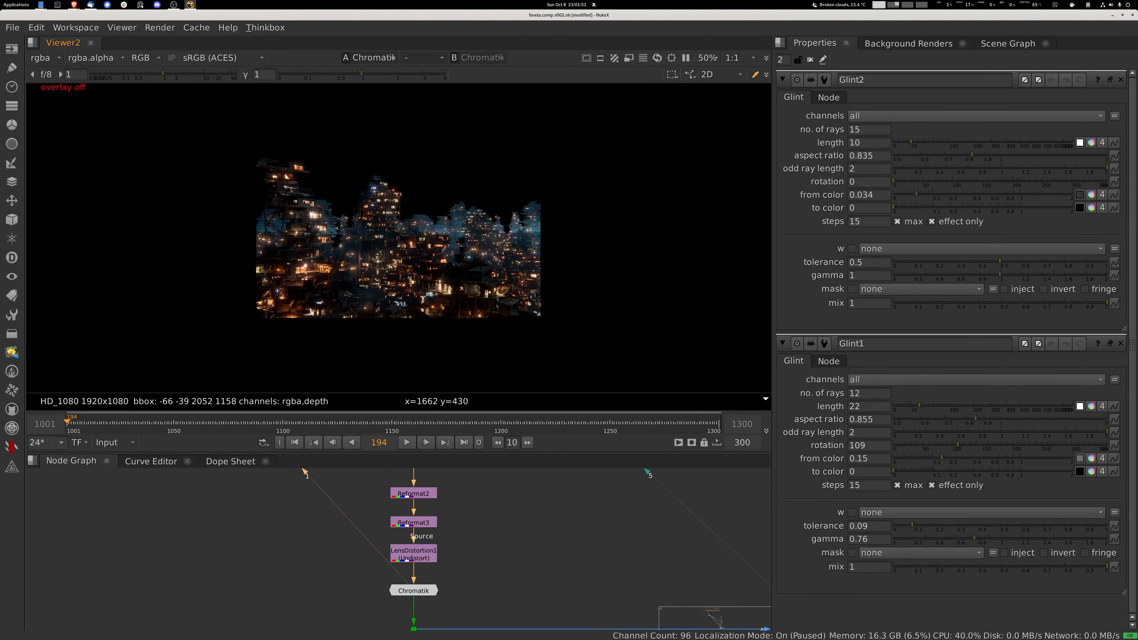
# - View Merge2 to examine the buildings composited over the night sky
pyautogui.moveTo(672, 582); pyautogui.dragTo(248, 541, button='middle')
pyautogui.moveTo(576, 587); pyautogui.dragTo(461, 567, button='middle')
pyautogui.click(461, 568)
pyautogui.press('1')
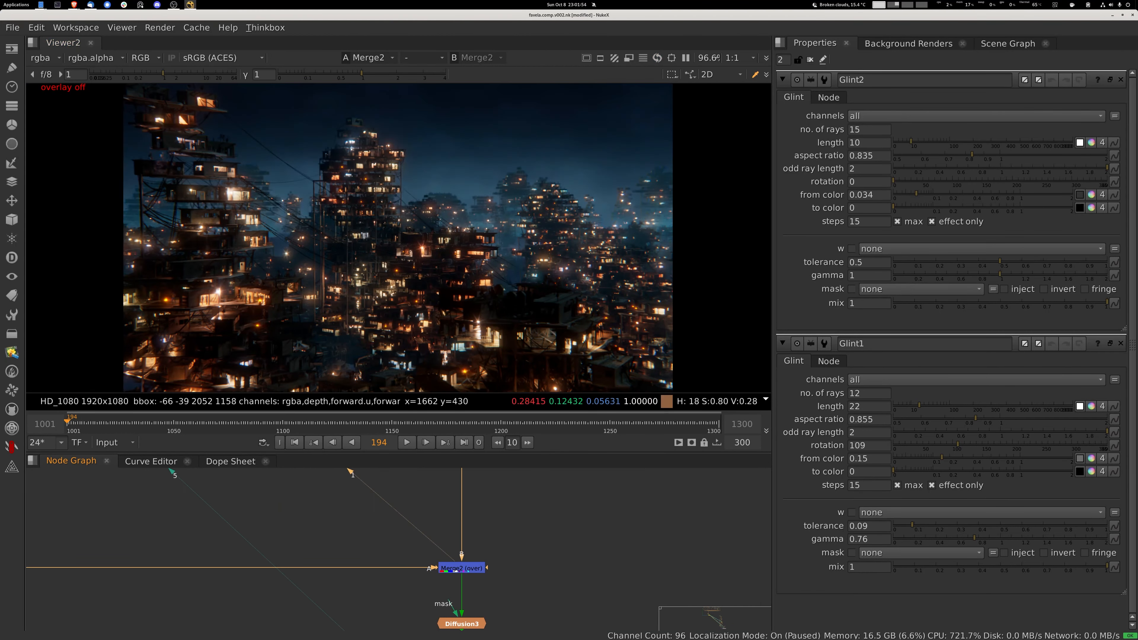
# - View Read13 to examine the dark moody sky image used as the matte painting source
pyautogui.scroll(-5, 461, 567)
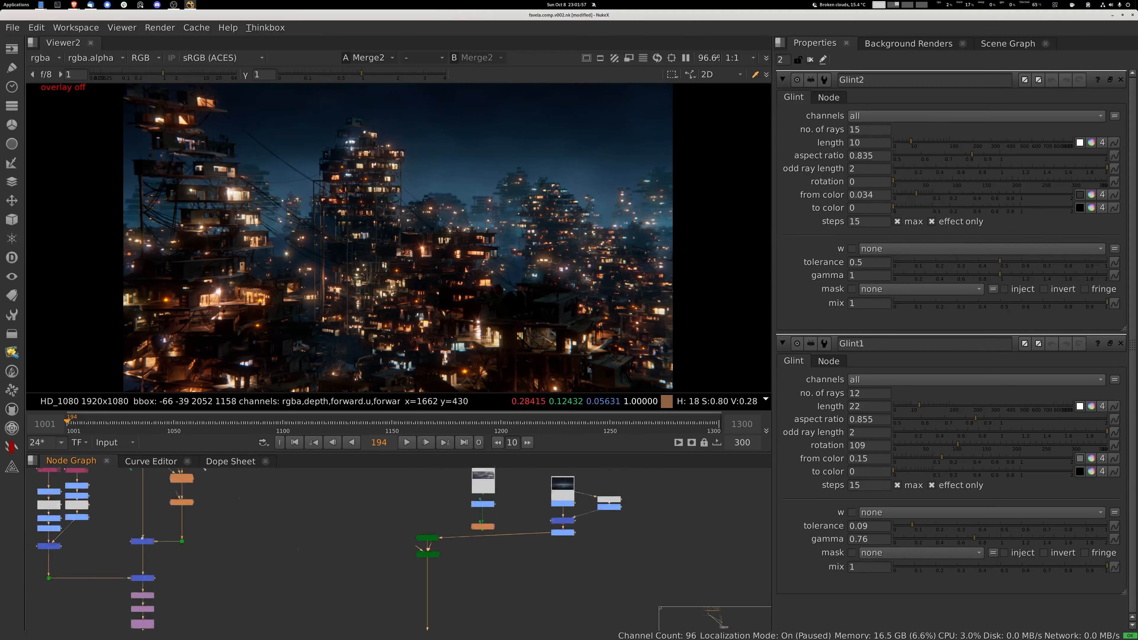
pyautogui.scroll(3, 475, 532)
pyautogui.click(484, 510)
pyautogui.press('1')
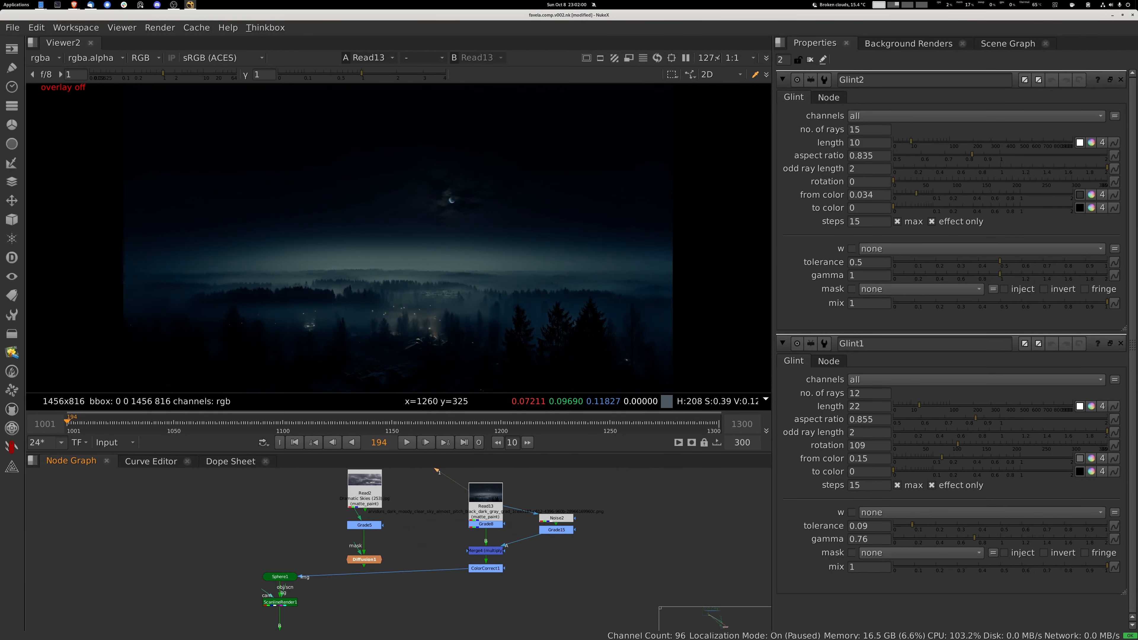
pyautogui.scroll(2, 500, 517)
pyautogui.click(484, 495)
pyautogui.scroll(3, 418, 270)
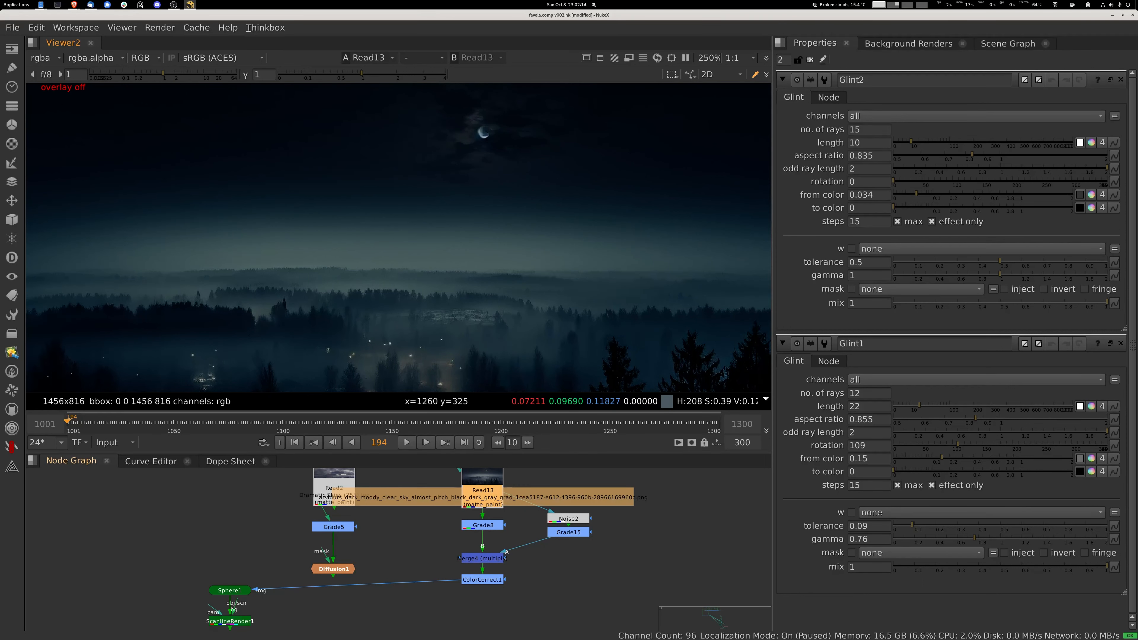
# - View Grade8, Noise2 and Grade15 to examine the sky grade and the graded noise pattern
pyautogui.click(482, 525)
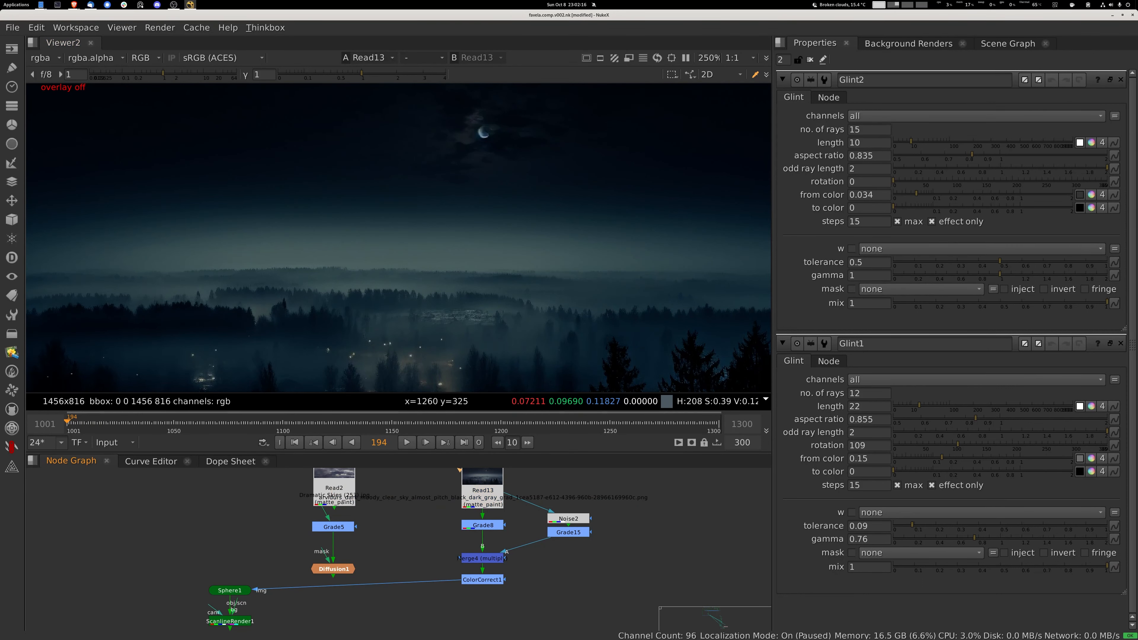
pyautogui.press('1')
pyautogui.click(568, 518)
pyautogui.press('1')
pyautogui.click(568, 532)
pyautogui.press('1')
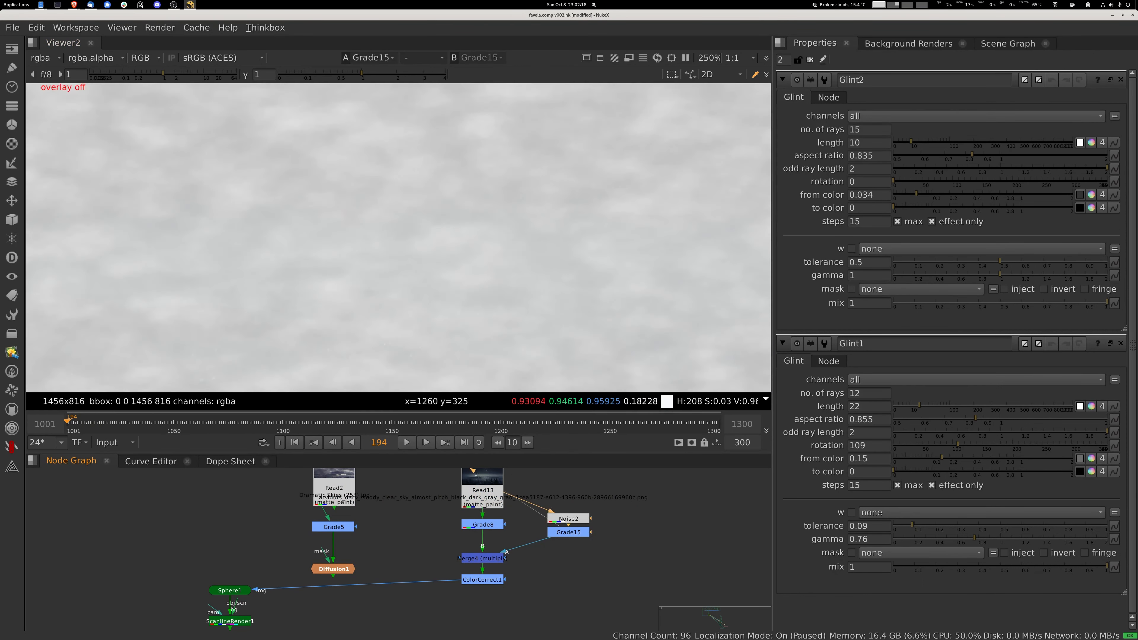
# - View the Merge4 multiply node to examine the noise breaking up the graded sky
pyautogui.click(482, 558)
pyautogui.press('1')
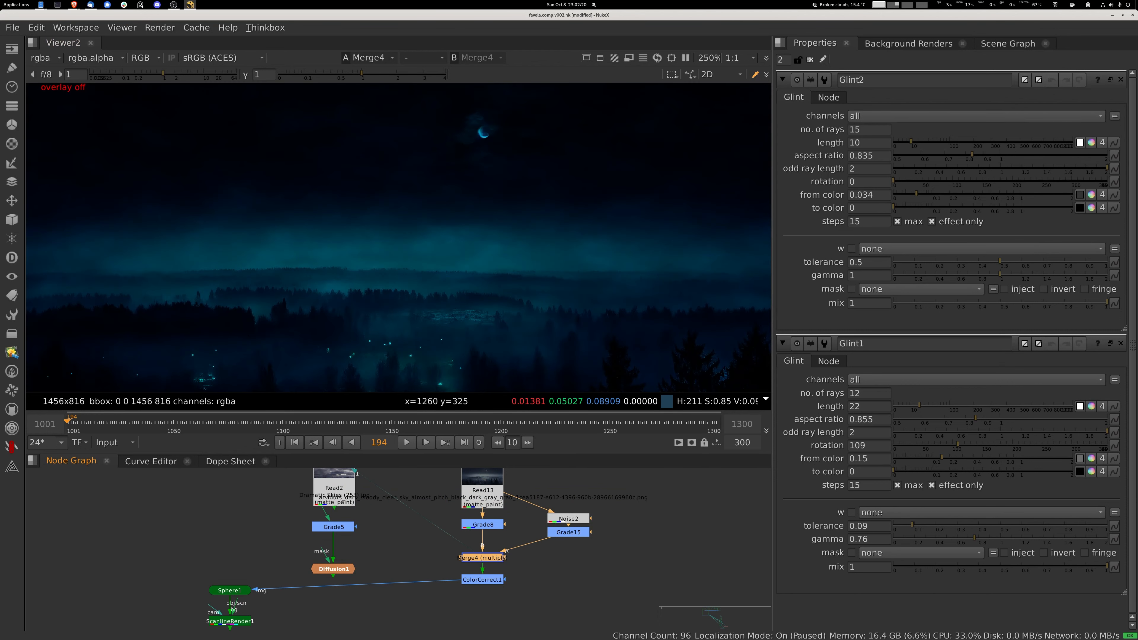
pyautogui.scroll(-6, 538, 314)
pyautogui.scroll(7, 500, 291)
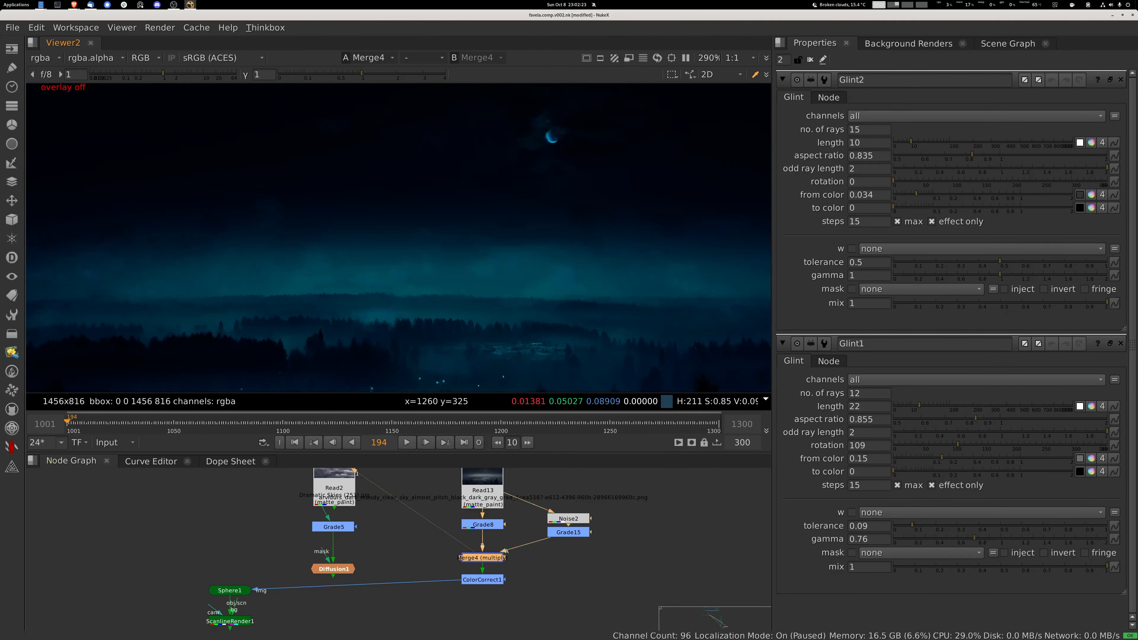
# - View Sphere1 in 3D and ScanlineRender1 to examine the sky mapped onto the sphere and its rendered output
pyautogui.moveTo(471, 550); pyautogui.dragTo(482, 579)
pyautogui.moveTo(482, 579); pyautogui.dragTo(632, 617, button='middle')
pyautogui.scroll(-8, 398, 237)
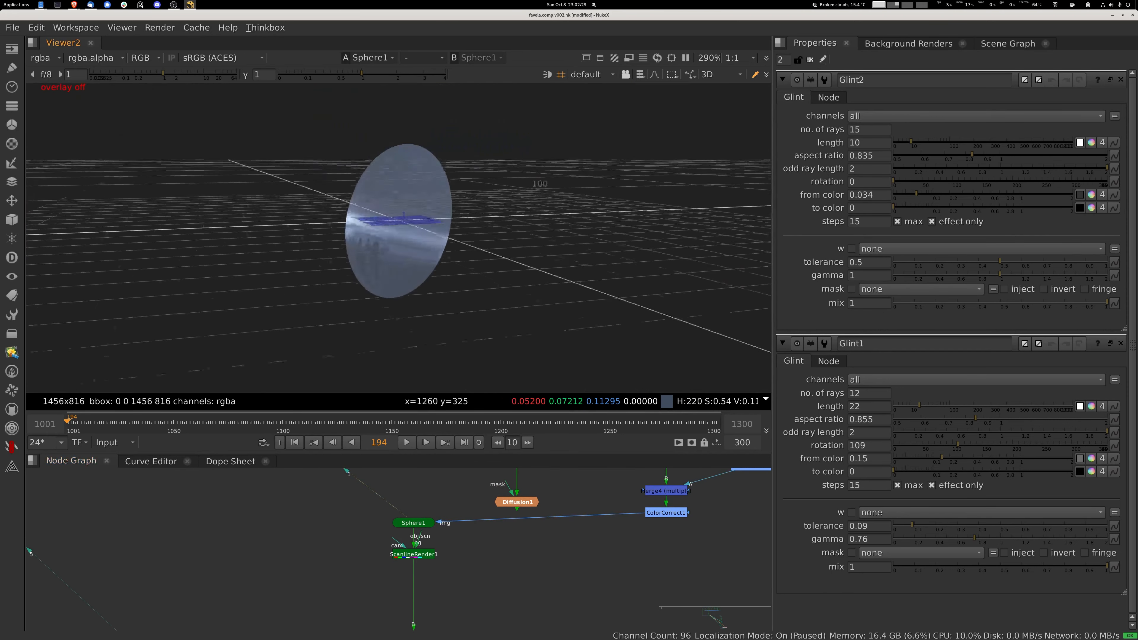
pyautogui.click(413, 554)
pyautogui.press('1')
pyautogui.moveTo(414, 619)
pyautogui.mouseDown(button='middle')
pyautogui.moveTo(475, 397)
pyautogui.moveTo(411, 632)
pyautogui.mouseUp(button='middle')
pyautogui.press('Tab')
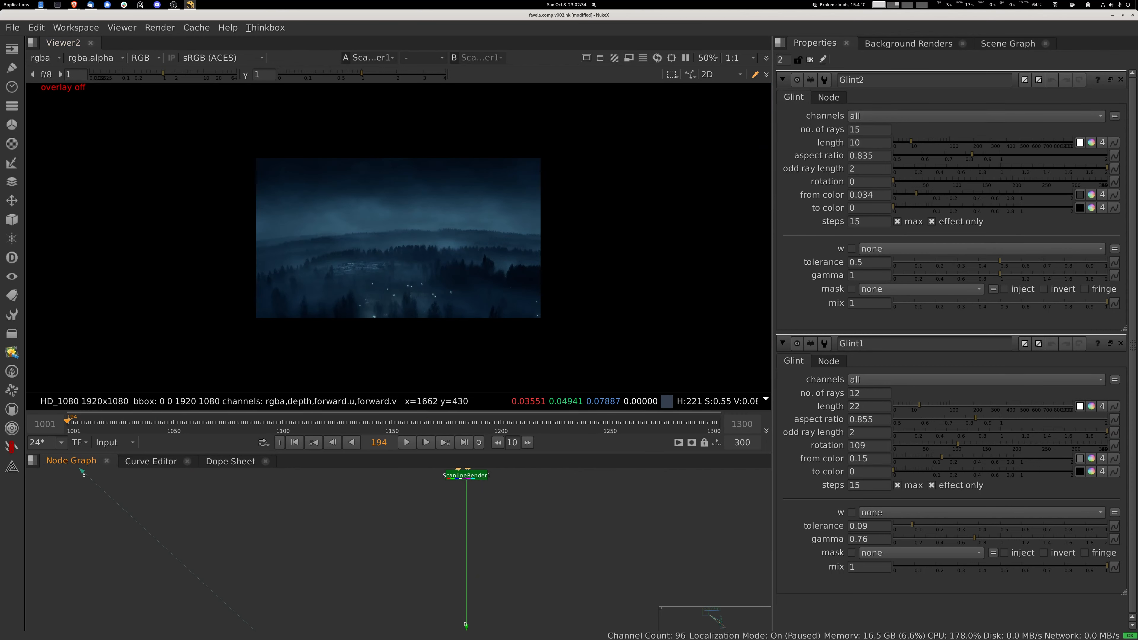
# - View Merge2 again to examine how the rendered sky sits behind the buildings
pyautogui.moveTo(465, 582); pyautogui.dragTo(500, 532, button='middle')
pyautogui.moveTo(501, 621); pyautogui.dragTo(504, 528, button='middle')
pyautogui.click(504, 528)
pyautogui.press('1')
pyautogui.scroll(5, 456, 235)
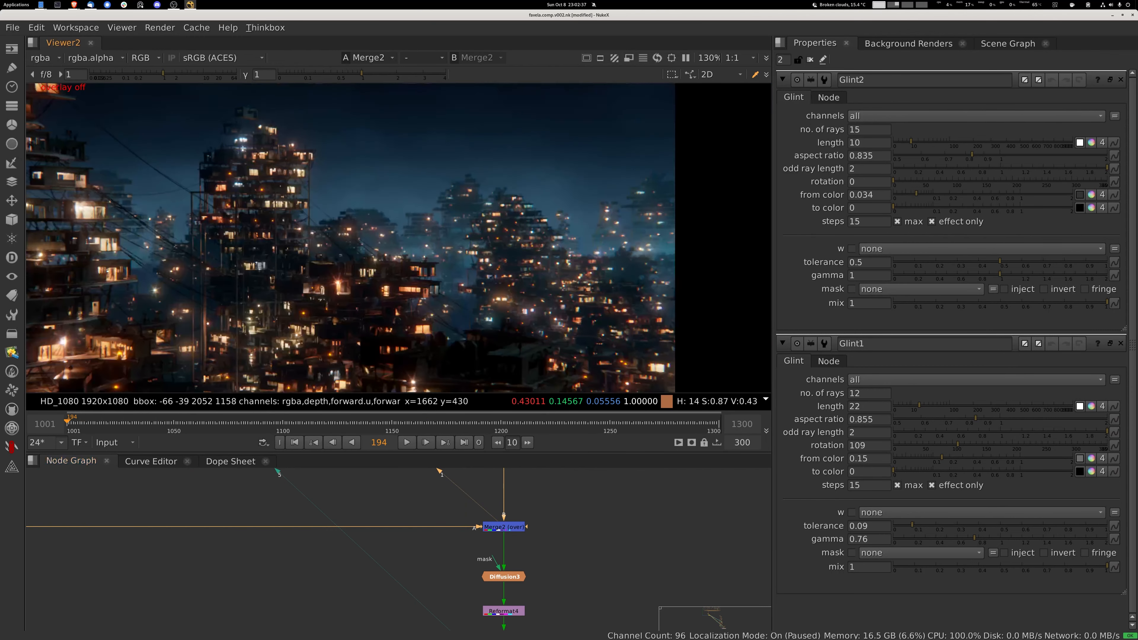
pyautogui.scroll(2, 398, 550)
# - View Diffusion3 and toggle it off and on to compare the diffusion across the full frame
pyautogui.moveTo(544, 588); pyautogui.dragTo(402, 494, button='middle')
pyautogui.scroll(-5, 464, 552)
pyautogui.scroll(5, 462, 551)
pyautogui.click(404, 494)
pyautogui.press('1')
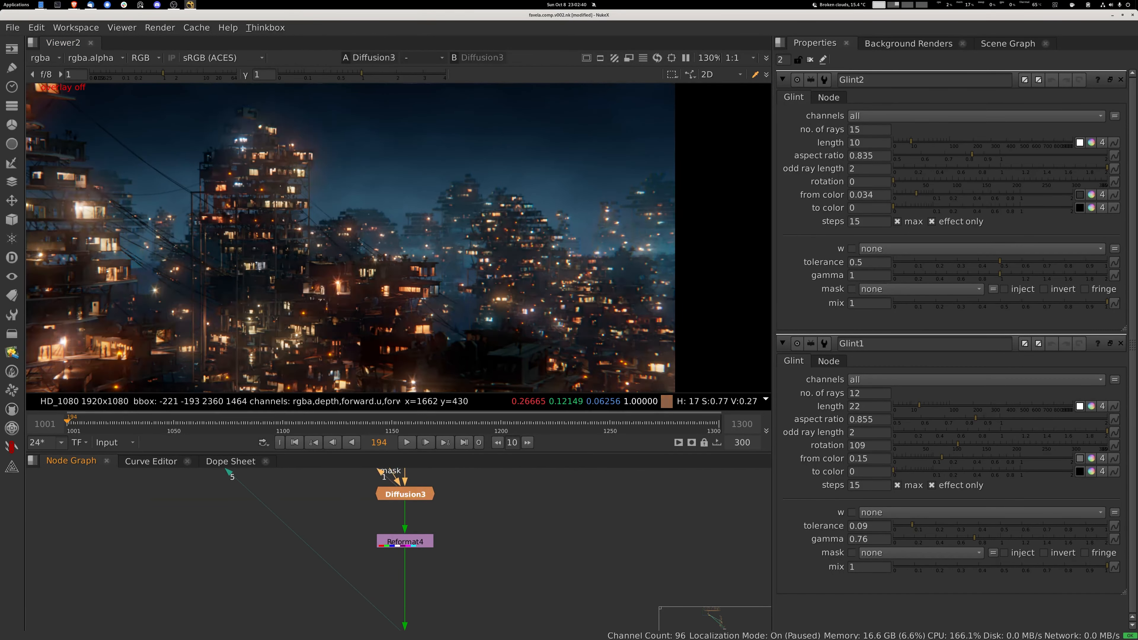
pyautogui.moveTo(395, 269); pyautogui.dragTo(399, 265, button='middle')
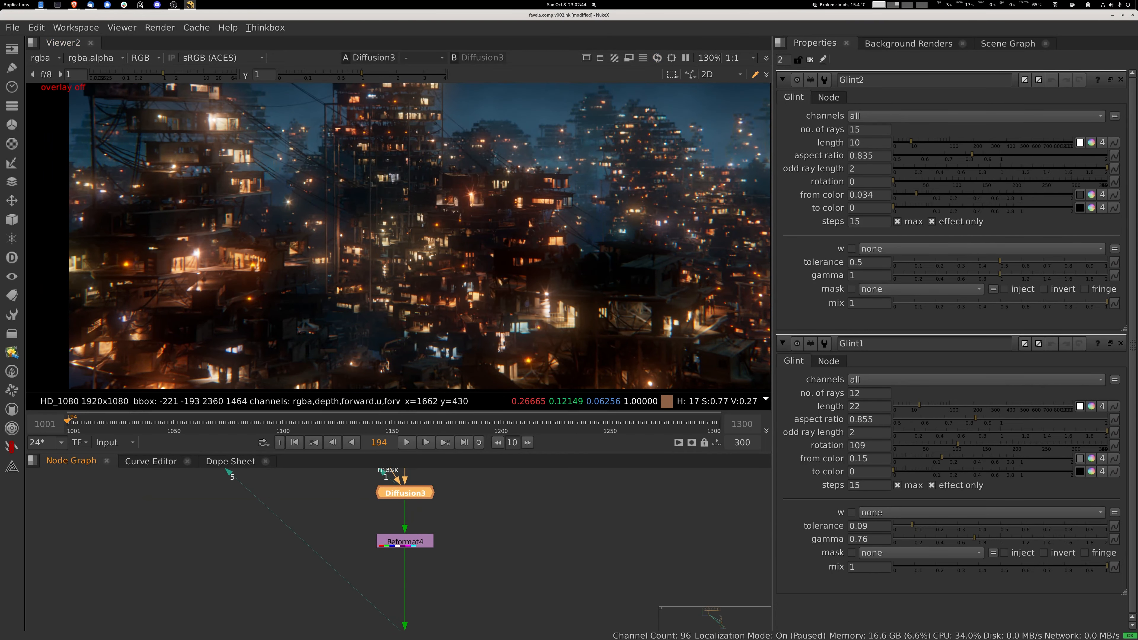
pyautogui.press('f')
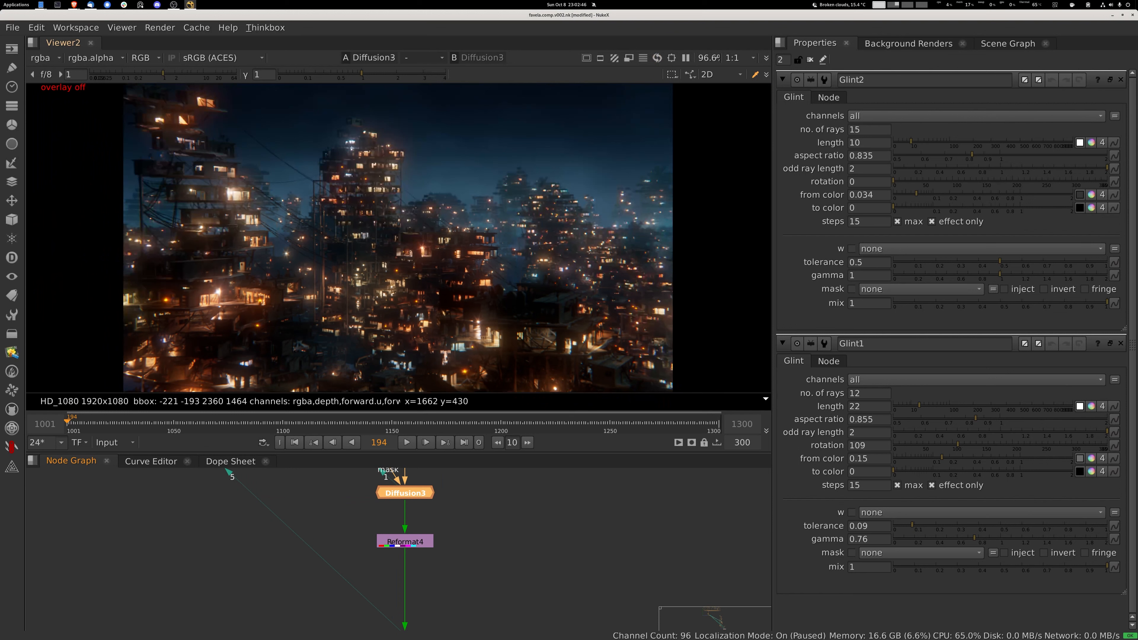
pyautogui.press('d')
pyautogui.press('d')
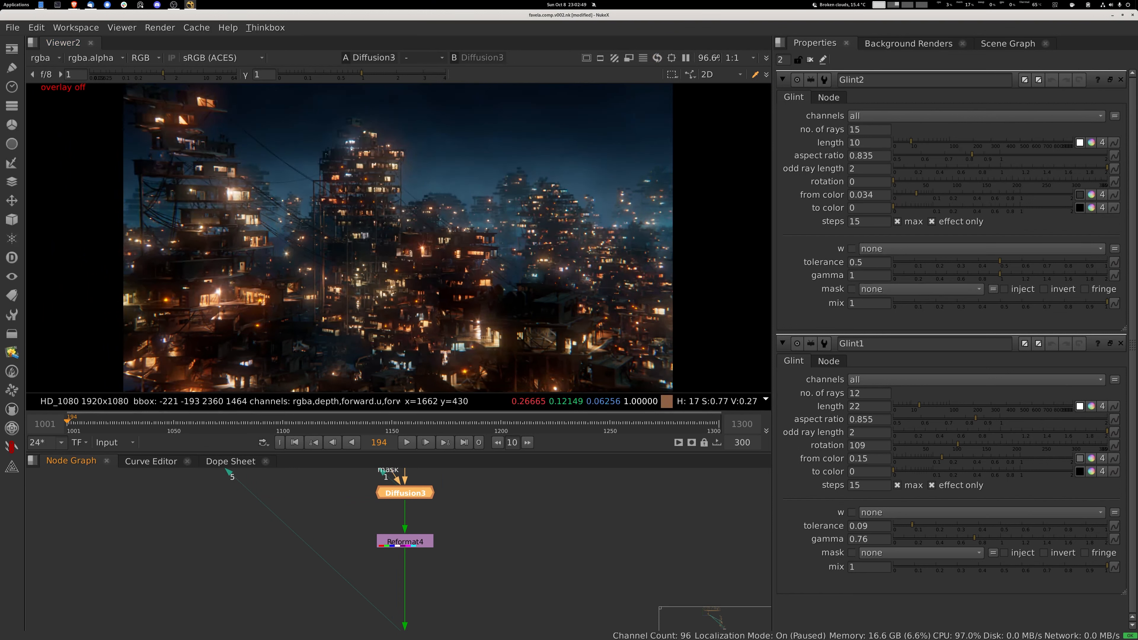
# - View Reformat4 and F_ReGrain1 below the apVignette node to examine the final vignette and grain up close
pyautogui.click(404, 541)
pyautogui.press('1')
pyautogui.moveTo(404, 541); pyautogui.dragTo(401, 408, button='middle')
pyautogui.click(401, 505)
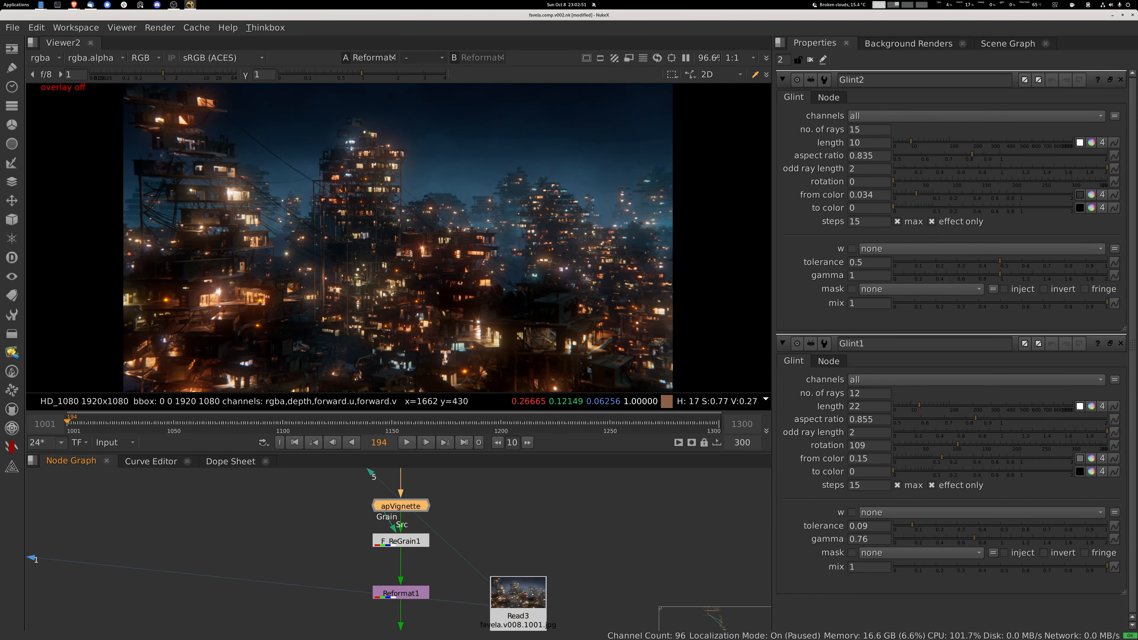
pyautogui.click(400, 541)
pyautogui.press('1')
pyautogui.scroll(5, 599, 269)
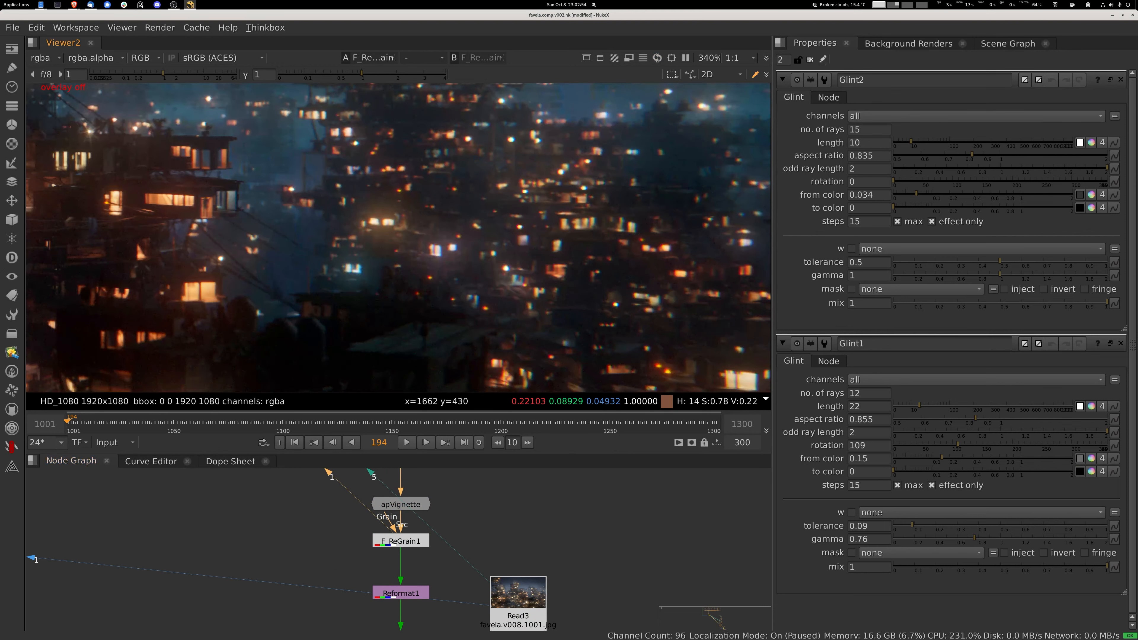
# - Toggle F_ReGrain1 off and on to compare the close-up image with and without grain
pyautogui.click(401, 541)
pyautogui.press('d')
pyautogui.press('d')
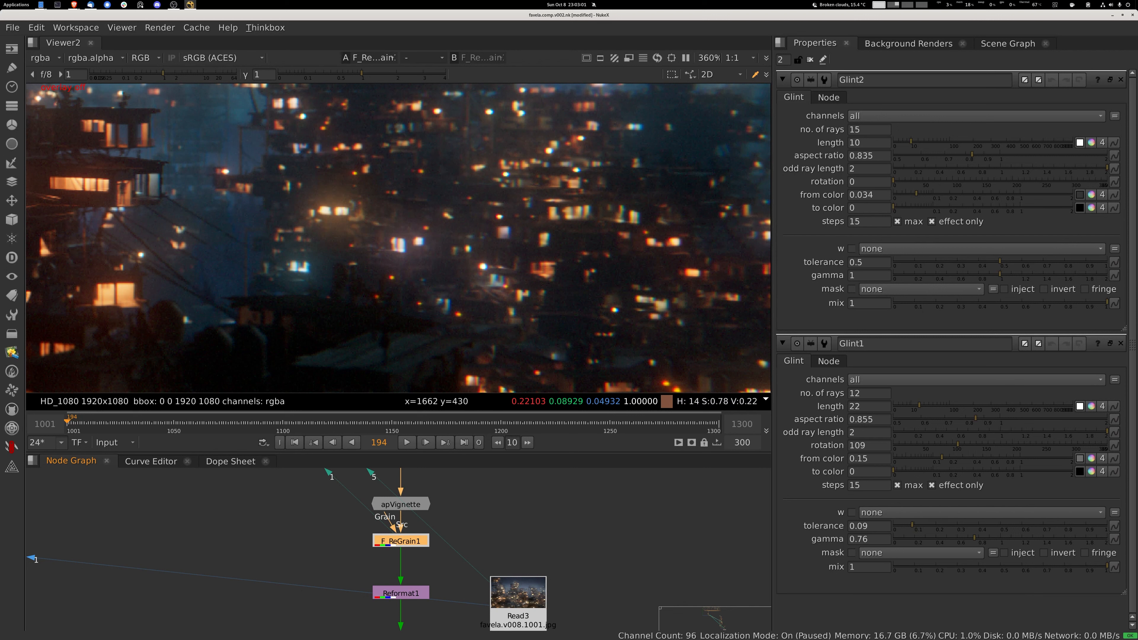
# - View the rendered favela.v008 sequence in Read3 at full frame and play it back briefly
pyautogui.moveTo(408, 629); pyautogui.dragTo(412, 540, button='middle')
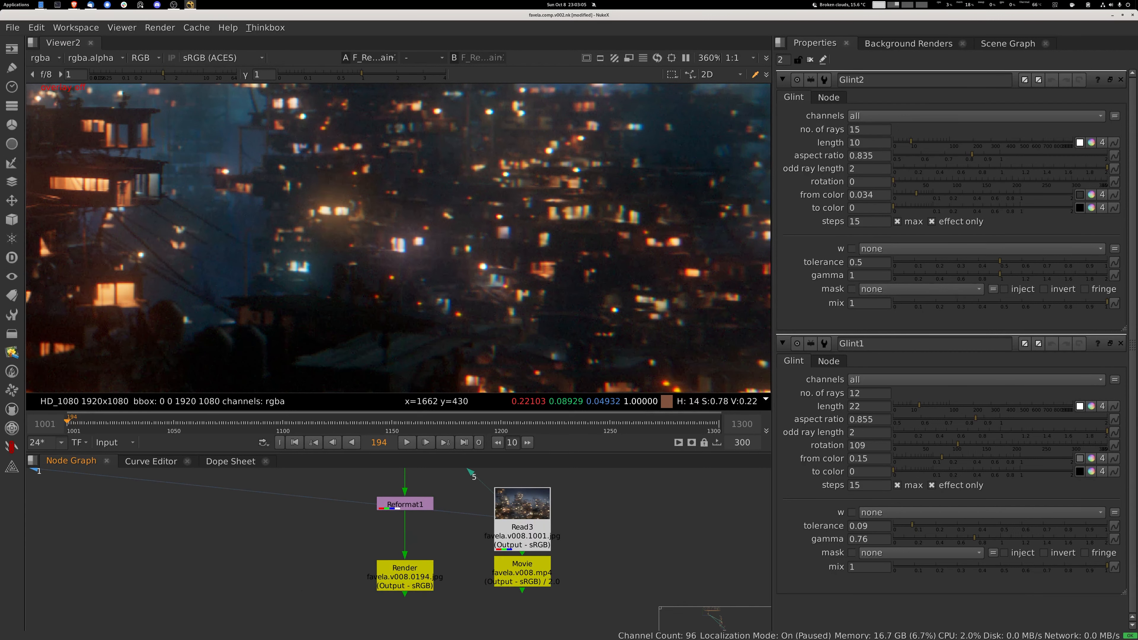
pyautogui.click(522, 534)
pyautogui.press('1')
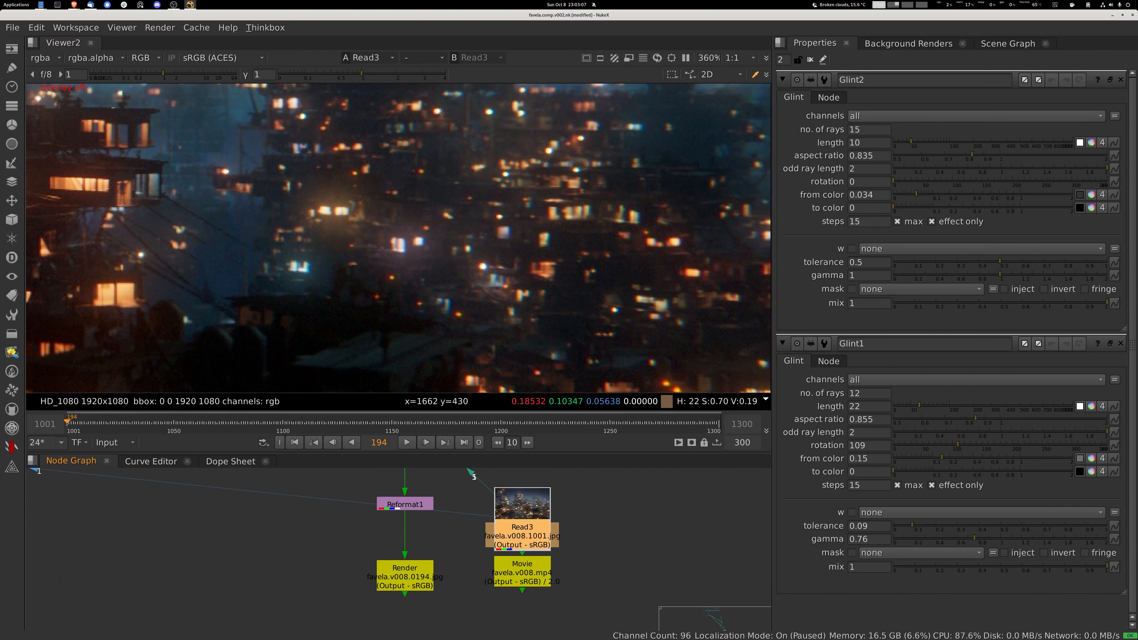
pyautogui.press('f')
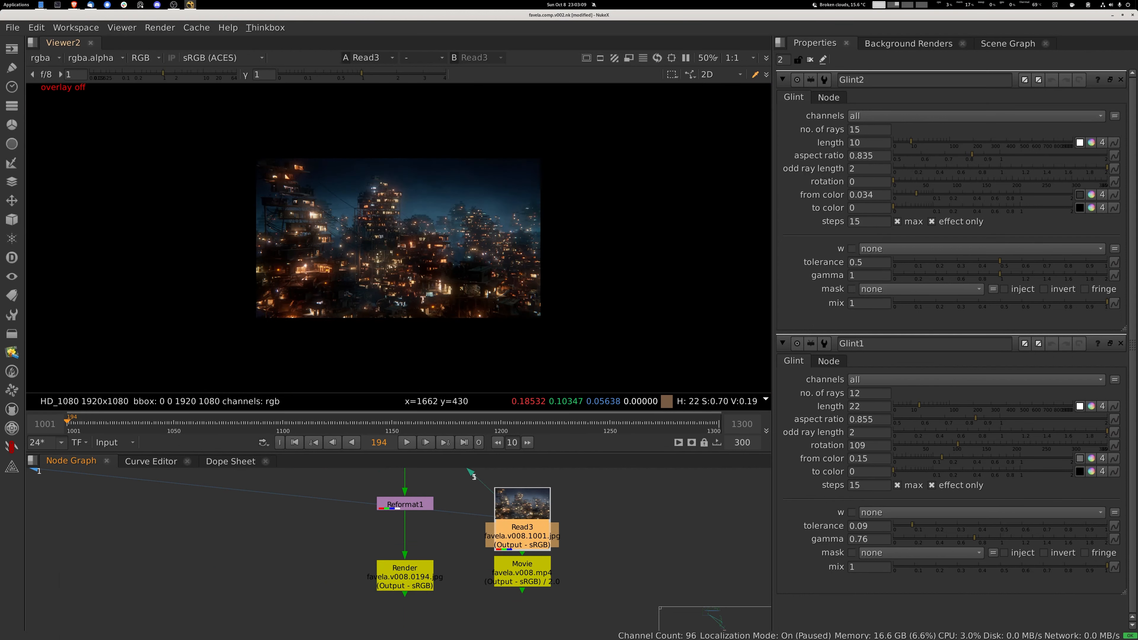
pyautogui.press('f')
pyautogui.press('l')
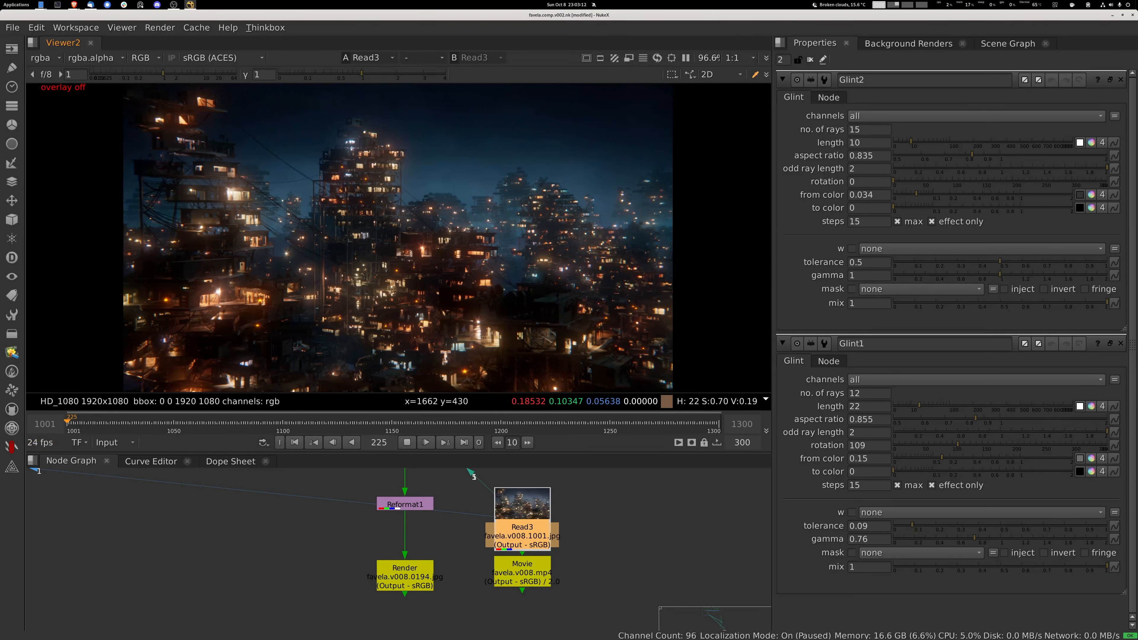
pyautogui.press('k')
# - Play and scrub the rendered Read3 sequence in Viewer1 over the Global frame range to examine the camera movement
pyautogui.moveTo(151, 452); pyautogui.dragTo(150, 443)
pyautogui.click(151, 451)
pyautogui.click(107, 452)
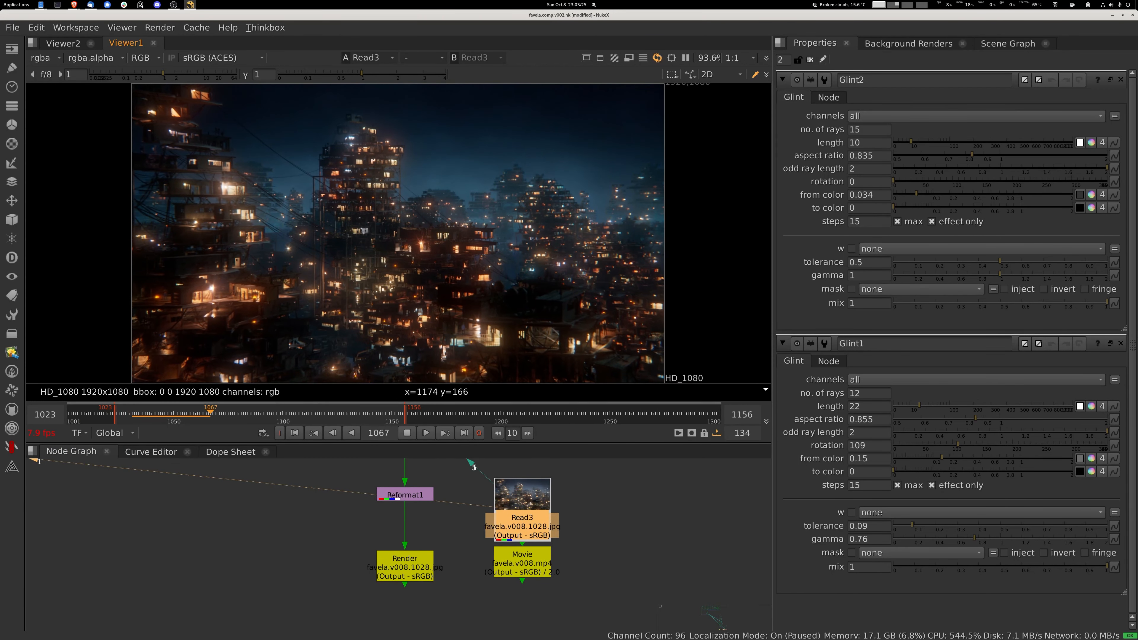
pyautogui.press('k')
pyautogui.moveTo(195, 413); pyautogui.dragTo(160, 413)
pyautogui.moveTo(170, 413); pyautogui.dragTo(187, 412, button='middle')
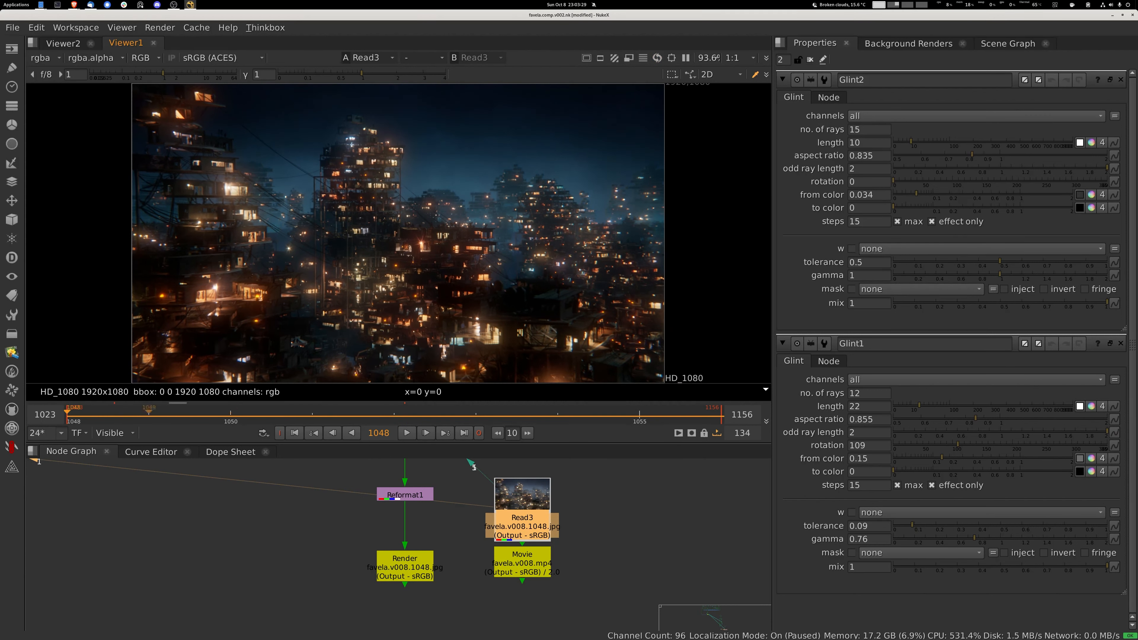
pyautogui.click(149, 412)
pyautogui.middleClick(196, 413)
pyautogui.moveTo(182, 412)
pyautogui.mouseDown()
pyautogui.moveTo(213, 412)
pyautogui.moveTo(160, 412)
pyautogui.moveTo(196, 412)
pyautogui.mouseUp()
# - Examine the distant buildings and their lights up close in the rendered sequence, then return to the full frame
pyautogui.scroll(5, 547, 243)
pyautogui.moveTo(554, 242); pyautogui.dragTo(391, 299, button='middle')
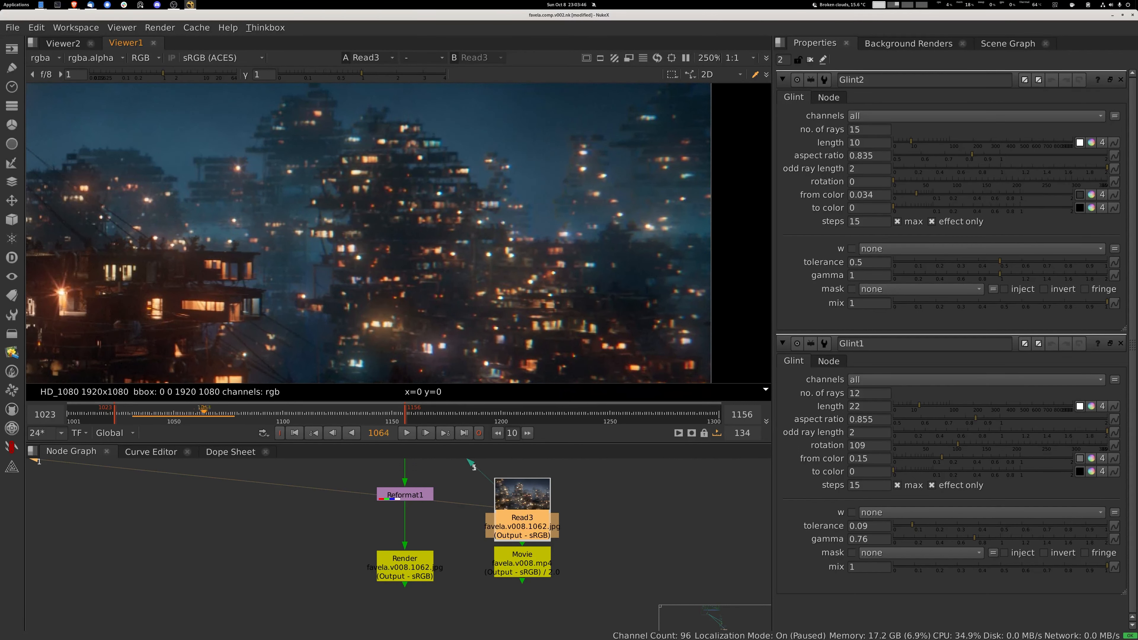
pyautogui.press('f')
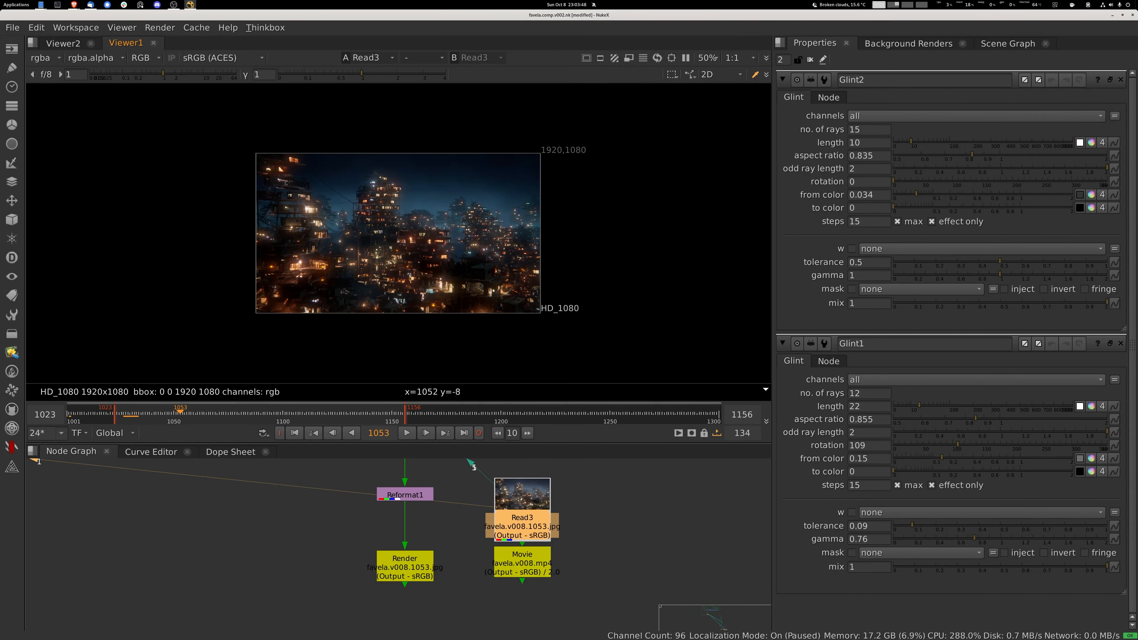
# - Examine the whole node graph at full size, from the upper row of parallel branches to the main compositing column
pyautogui.press('space')
pyautogui.press('f')
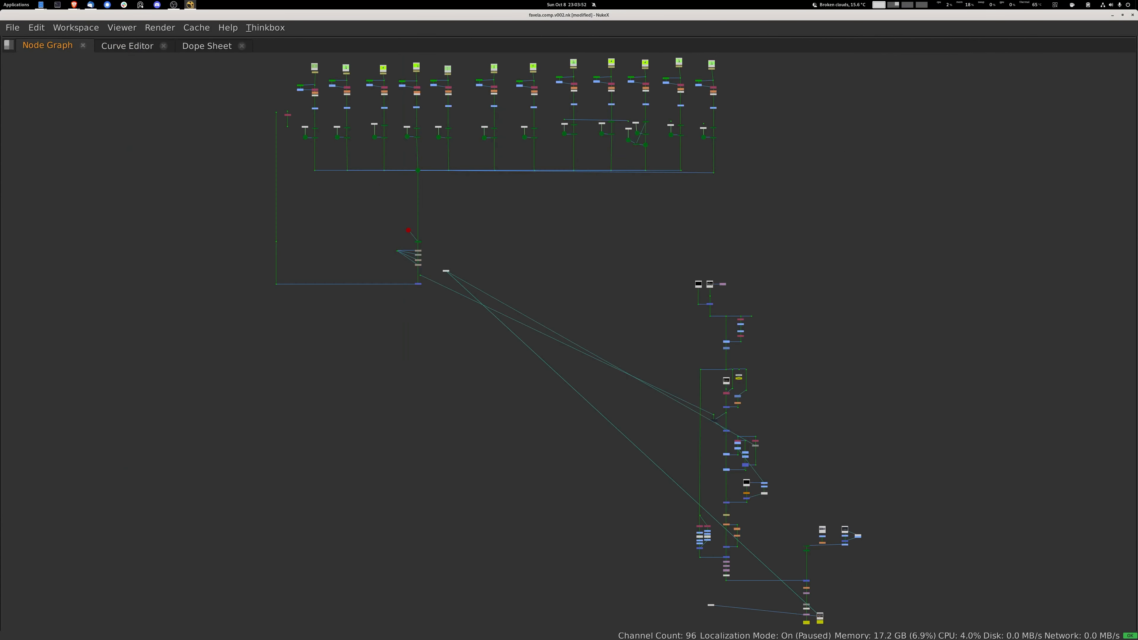
pyautogui.scroll(-1, 487, 334)
pyautogui.moveTo(172, 120); pyautogui.dragTo(668, 293)
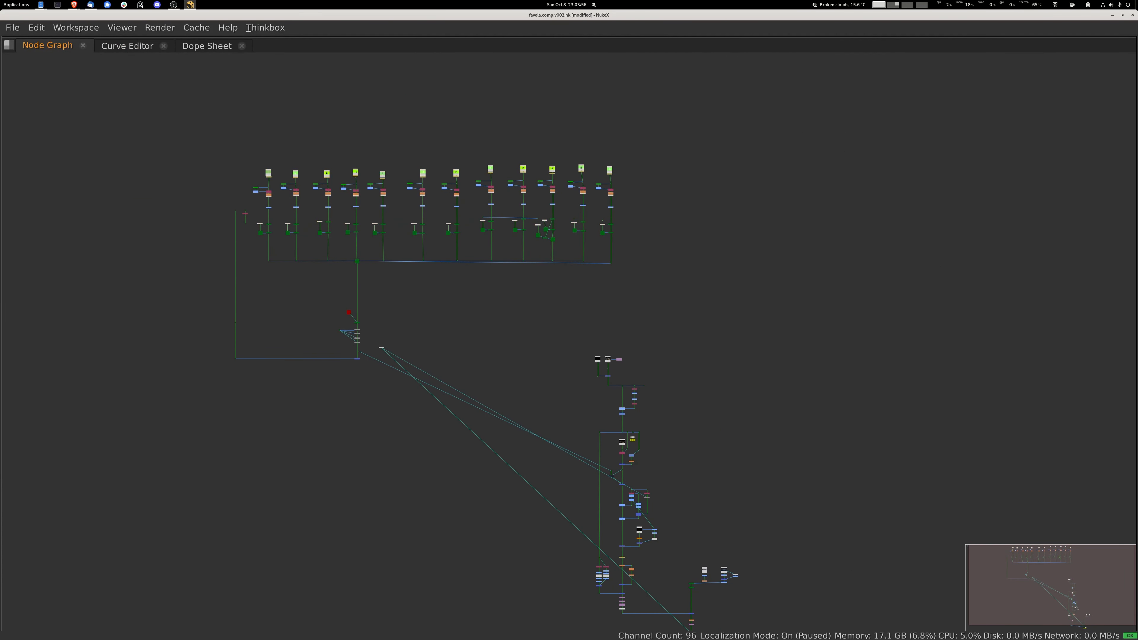
pyautogui.moveTo(348, 148); pyautogui.dragTo(510, 617)
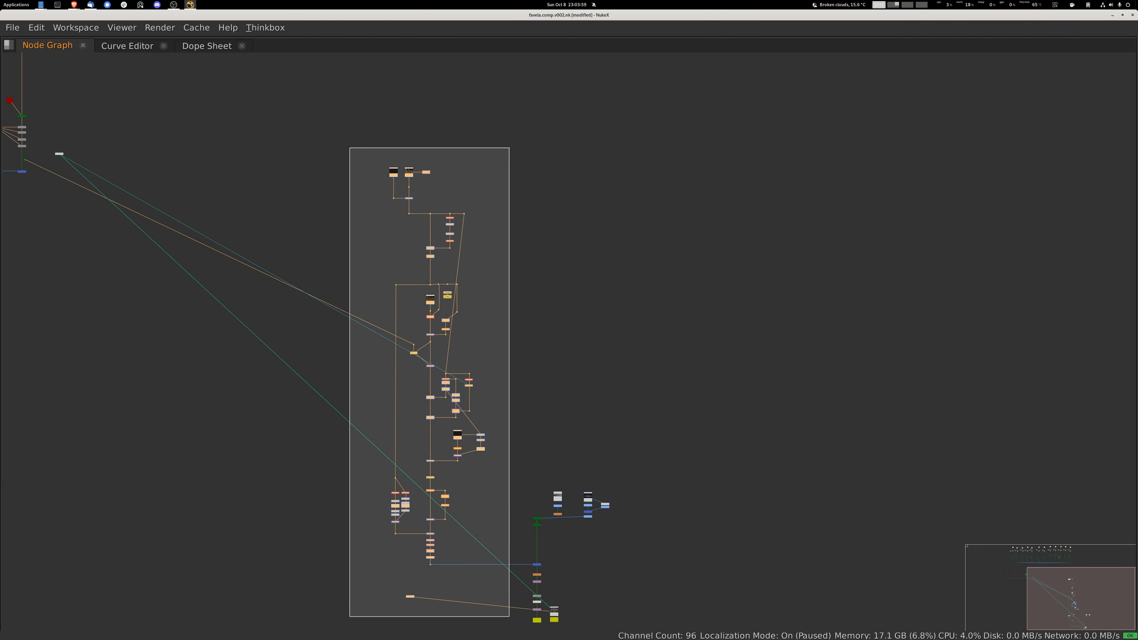
pyautogui.click(433, 183)
pyautogui.moveTo(551, 430); pyautogui.dragTo(569, 387, button='middle')
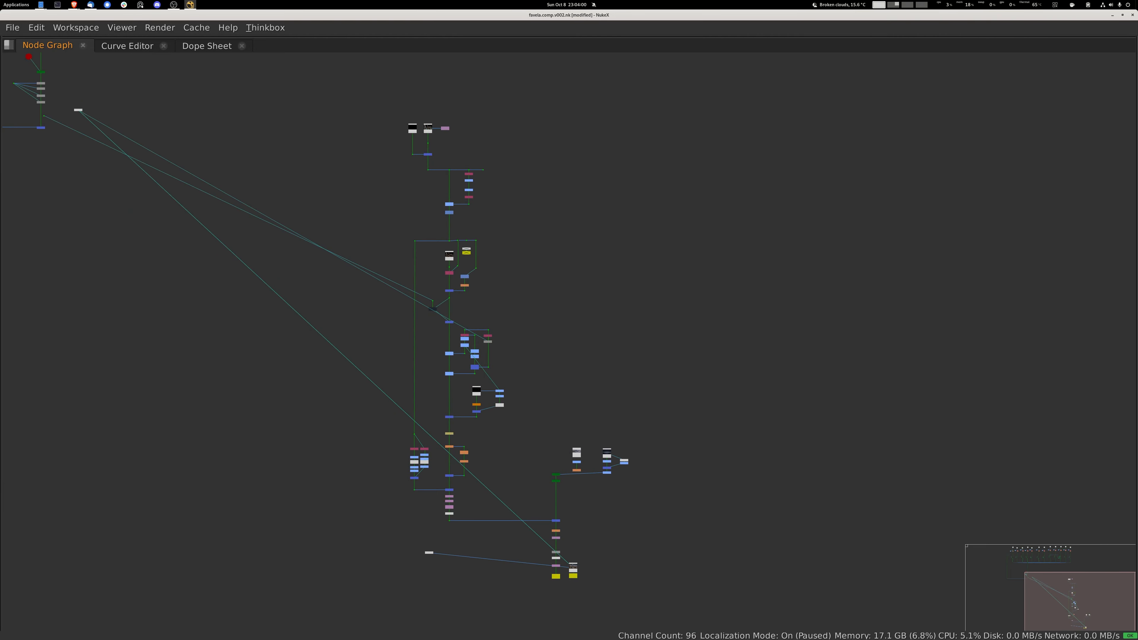
# - Show the rendered Read3 sequence in the enlarged Viewer1 and scrub through it to frame 1103
pyautogui.press('space')
pyautogui.press('space')
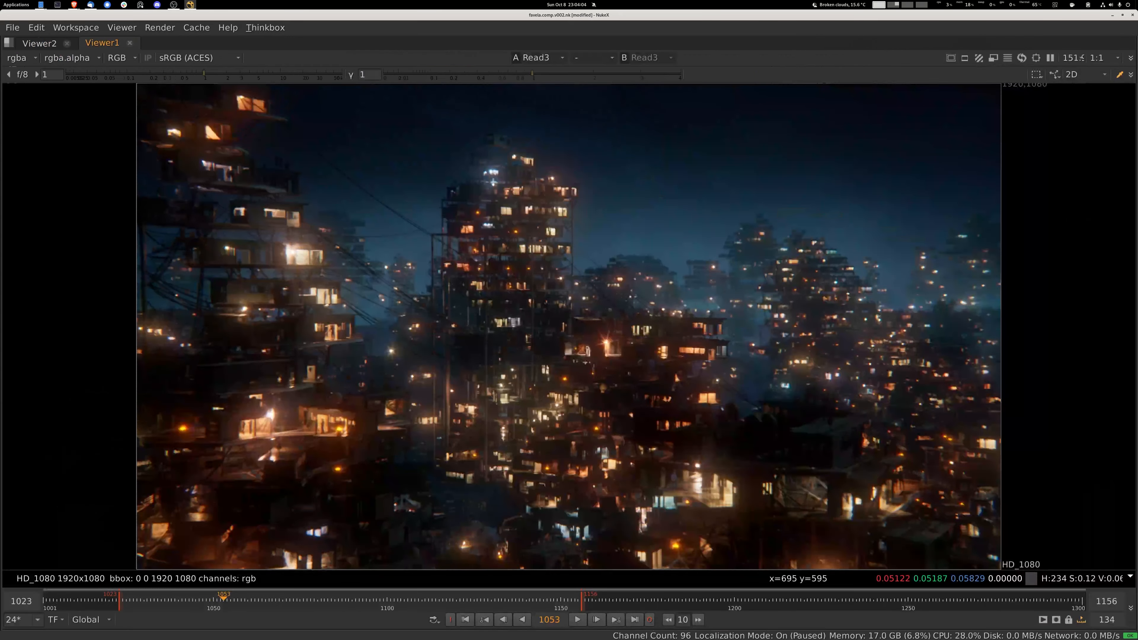
pyautogui.moveTo(531, 301); pyautogui.dragTo(429, 294, button='middle')
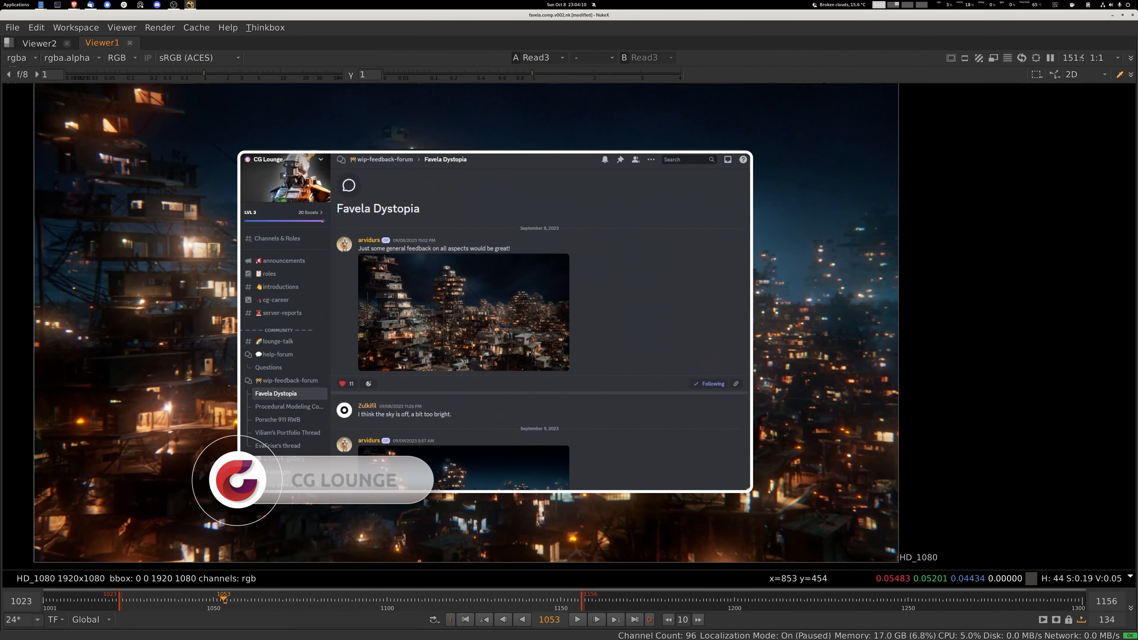
pyautogui.moveTo(418, 358); pyautogui.dragTo(443, 364, button='middle')
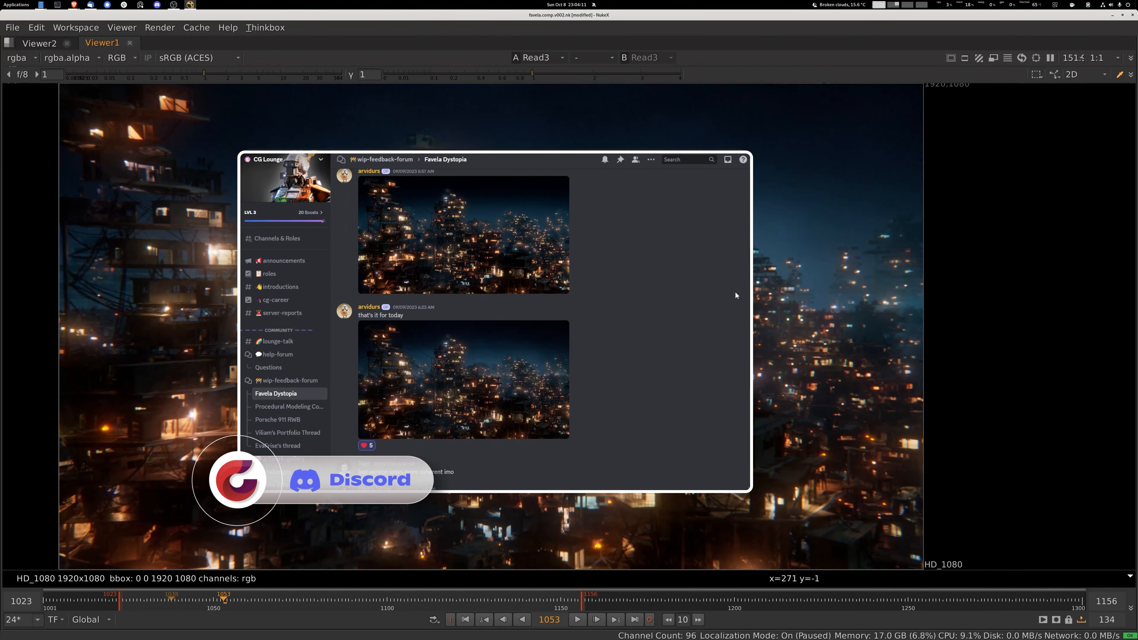
pyautogui.moveTo(172, 600); pyautogui.dragTo(398, 600)
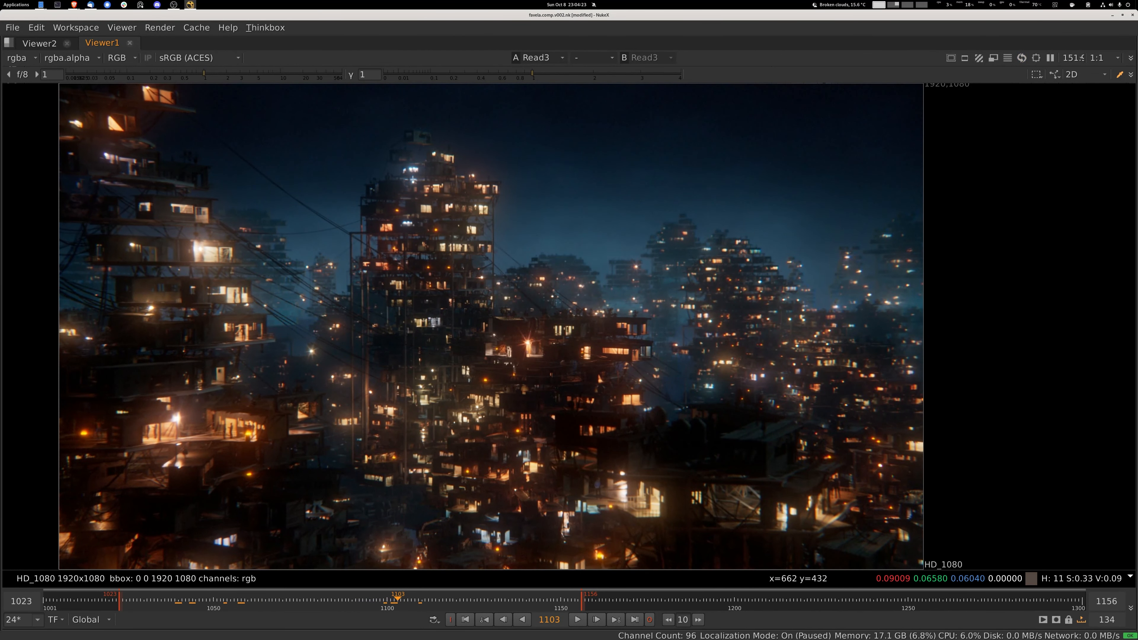